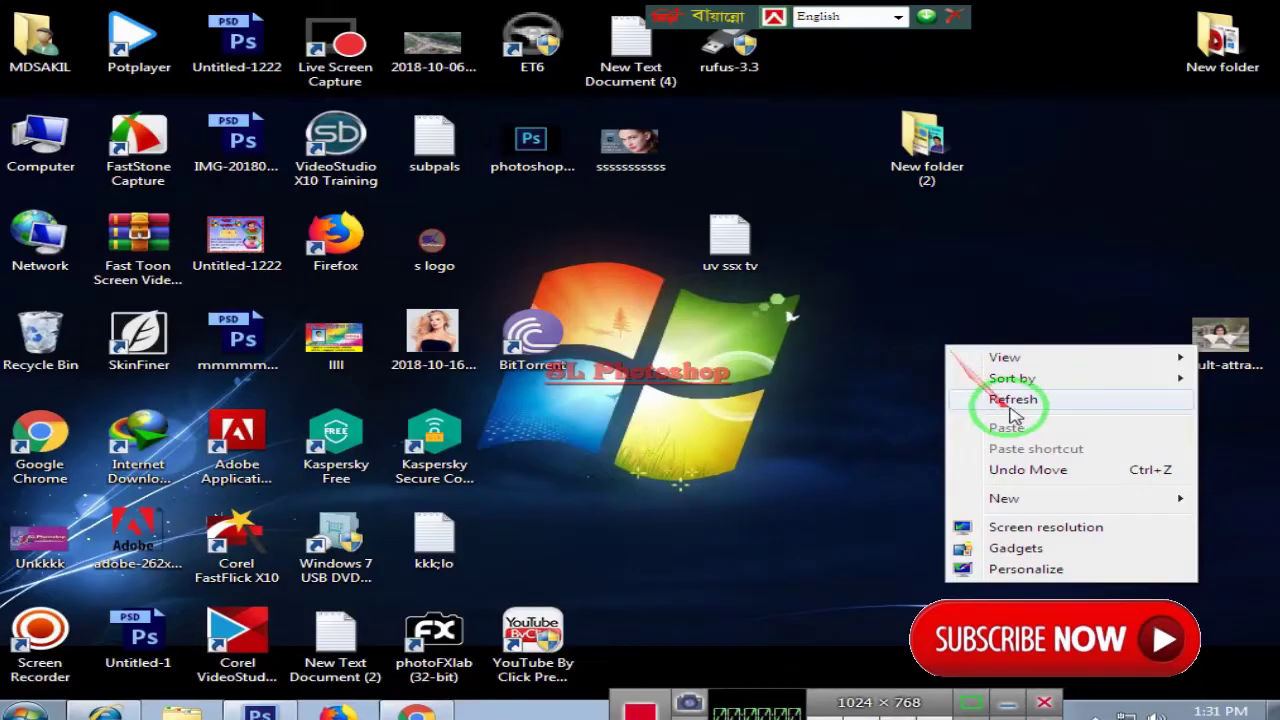
# Refresh the desktop twice and bring the Photoshop portrait window back to the front.
pyautogui.click(1006, 404)
pyautogui.rightClick(971, 306)
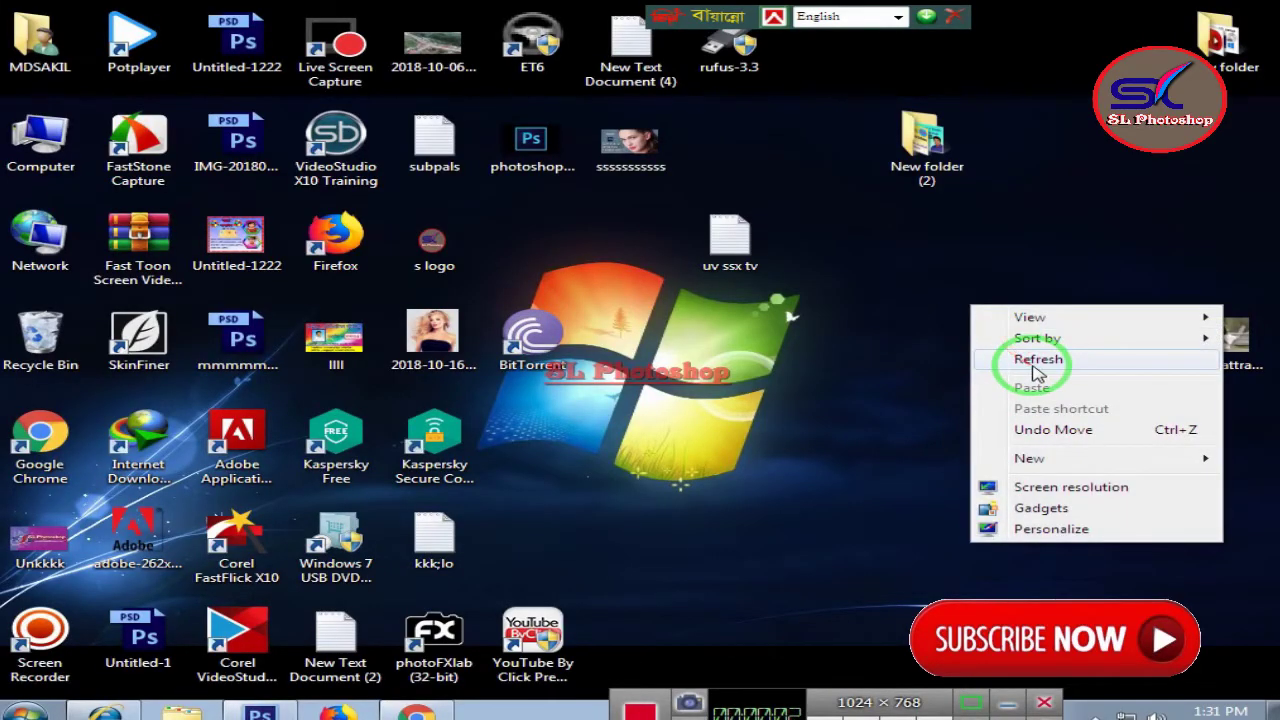
pyautogui.click(1037, 360)
pyautogui.click(262, 712)
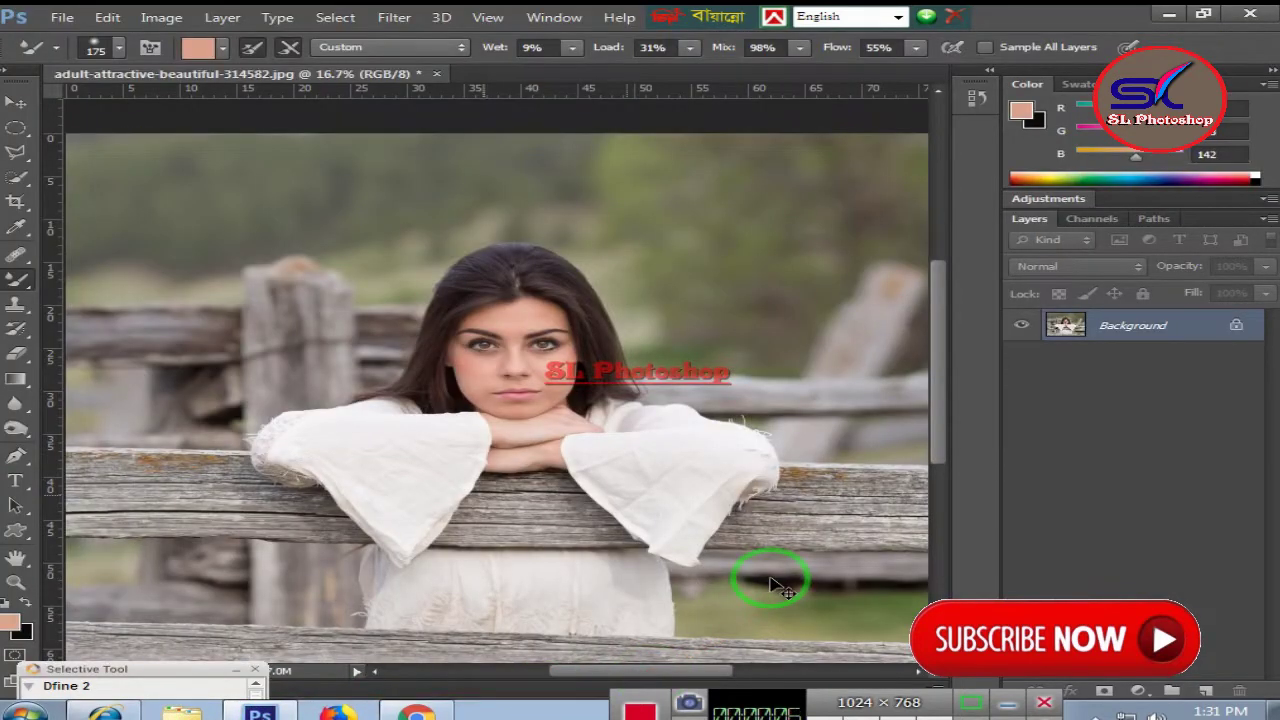
# Duplicate the Background layer as Background copy and zoom to 100% on the face.
pyautogui.hotkey('ctrl', '+')
pyautogui.hotkey('ctrl', '+')
pyautogui.hotkey('ctrl', '+')
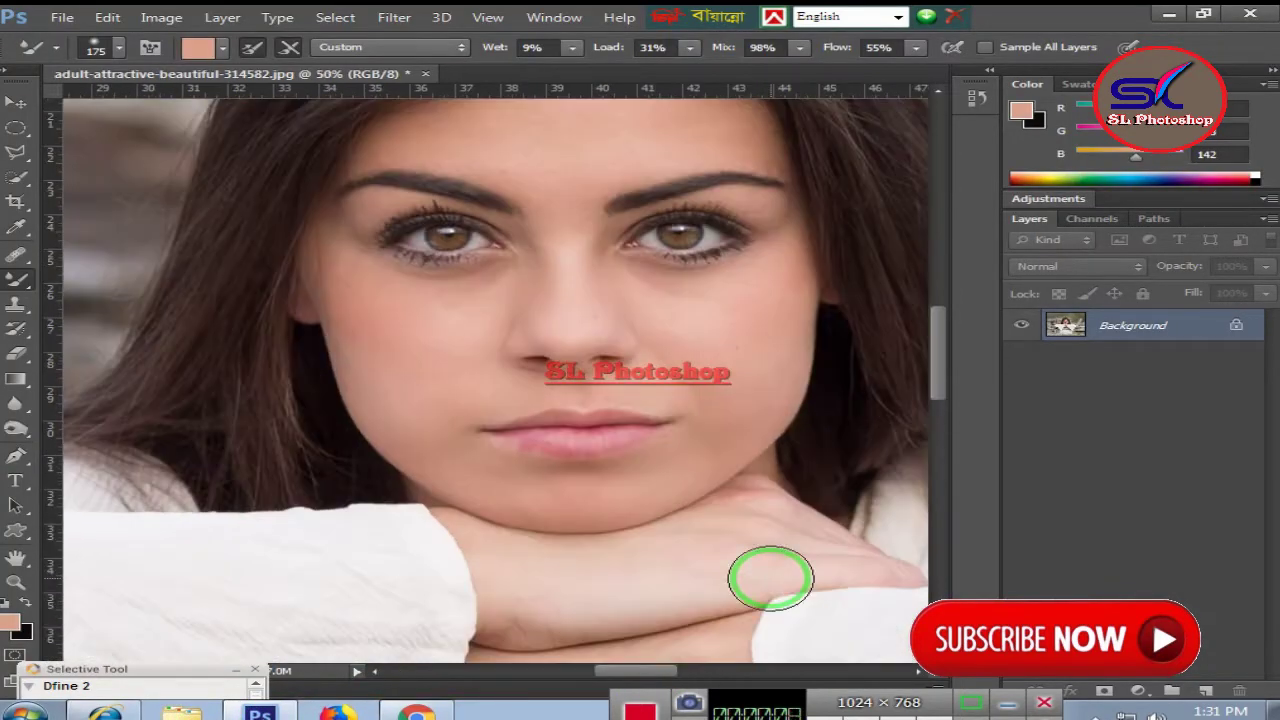
pyautogui.rightClick(1158, 332)
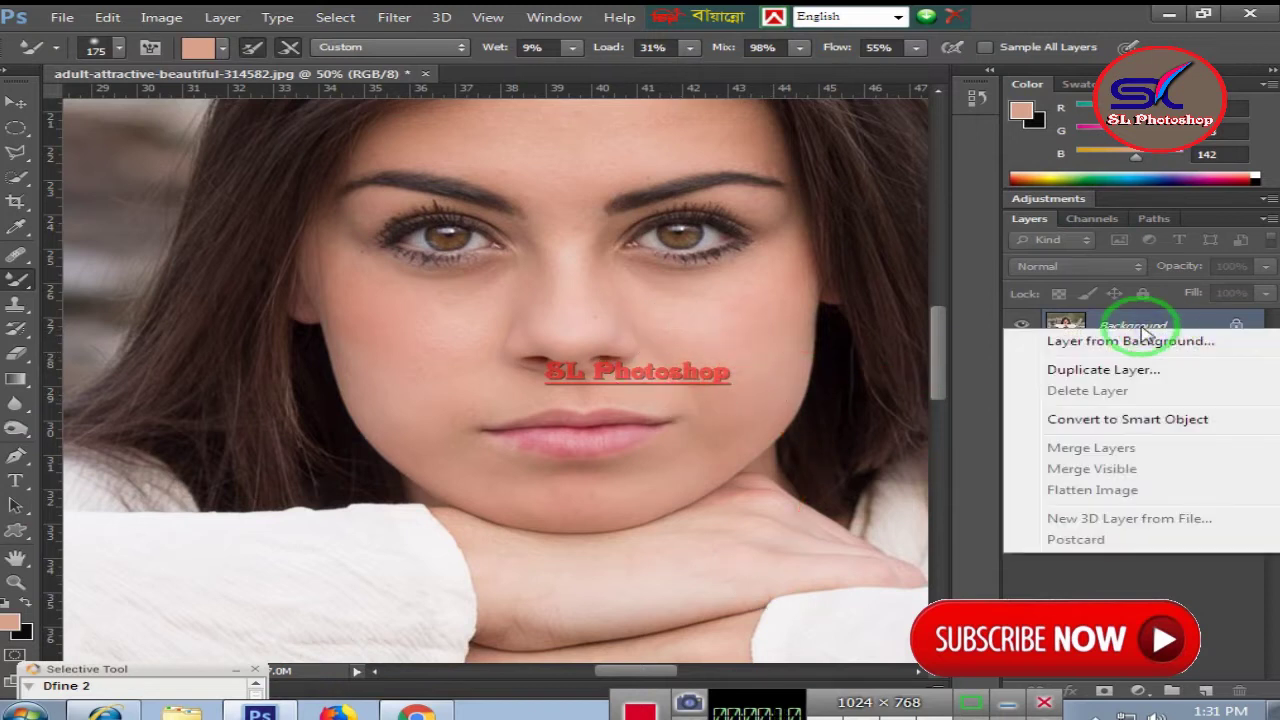
pyautogui.click(1088, 375)
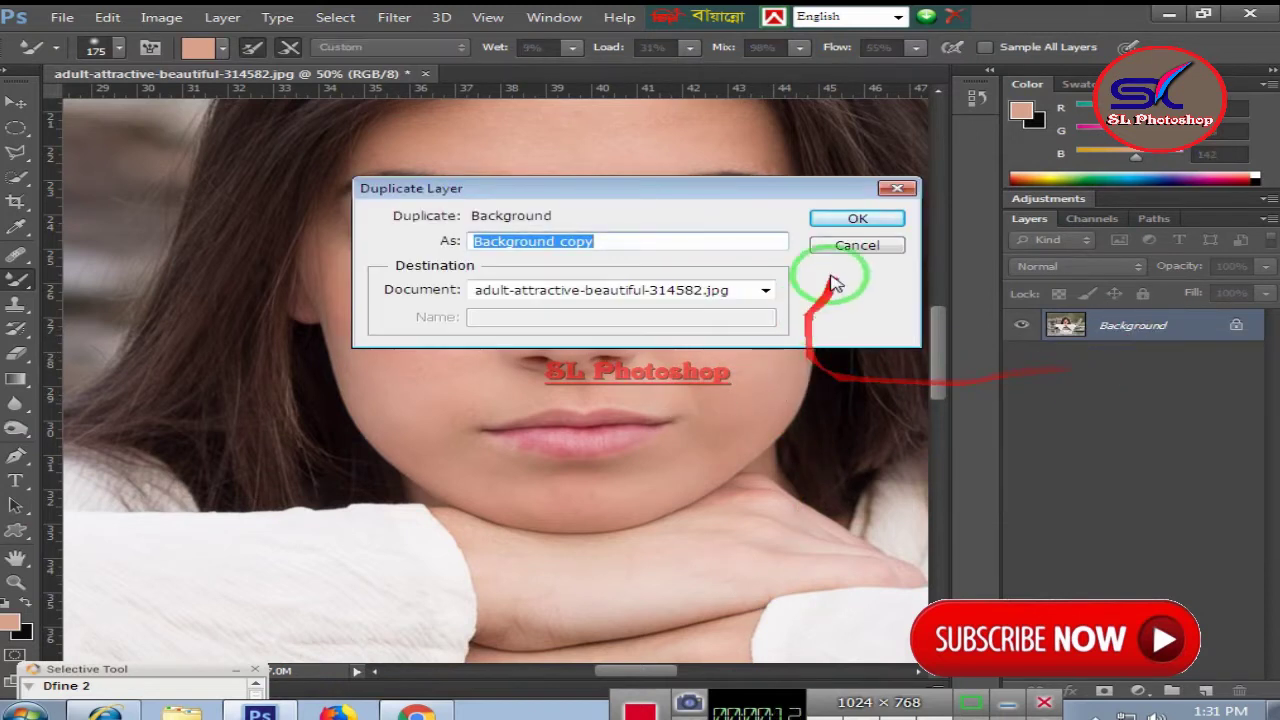
pyautogui.click(855, 222)
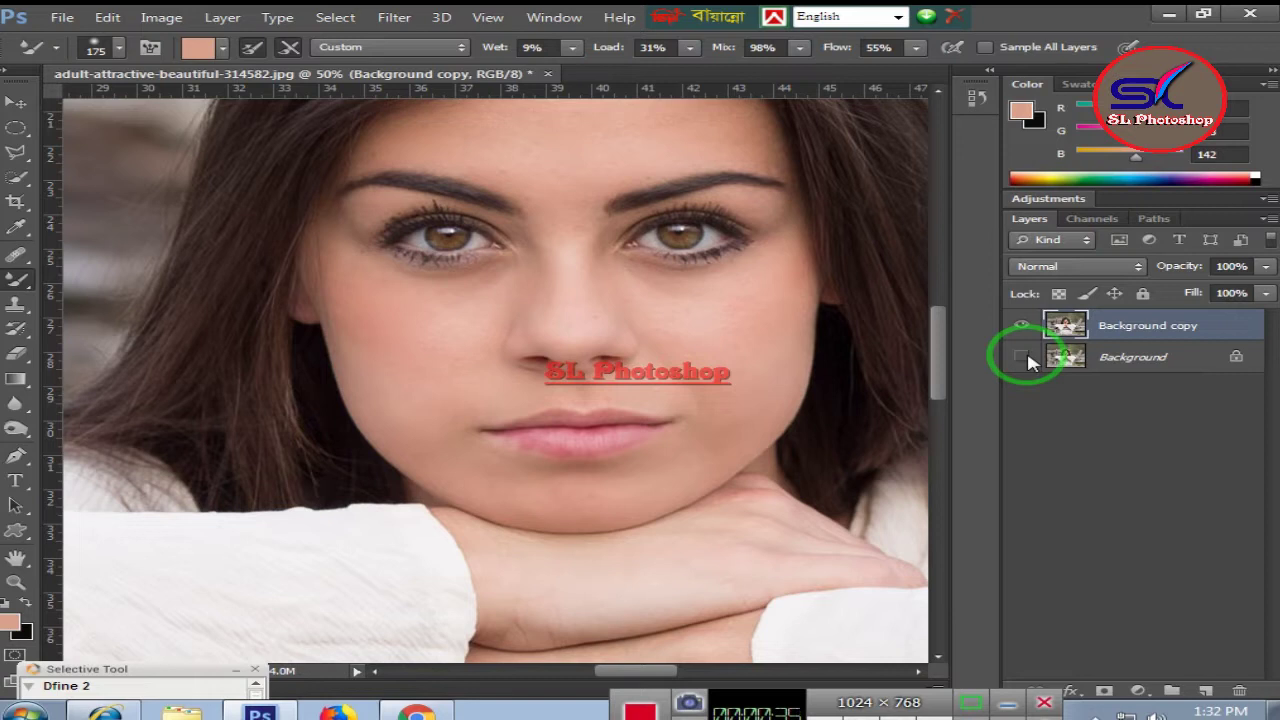
pyautogui.hotkey('ctrl', '1')
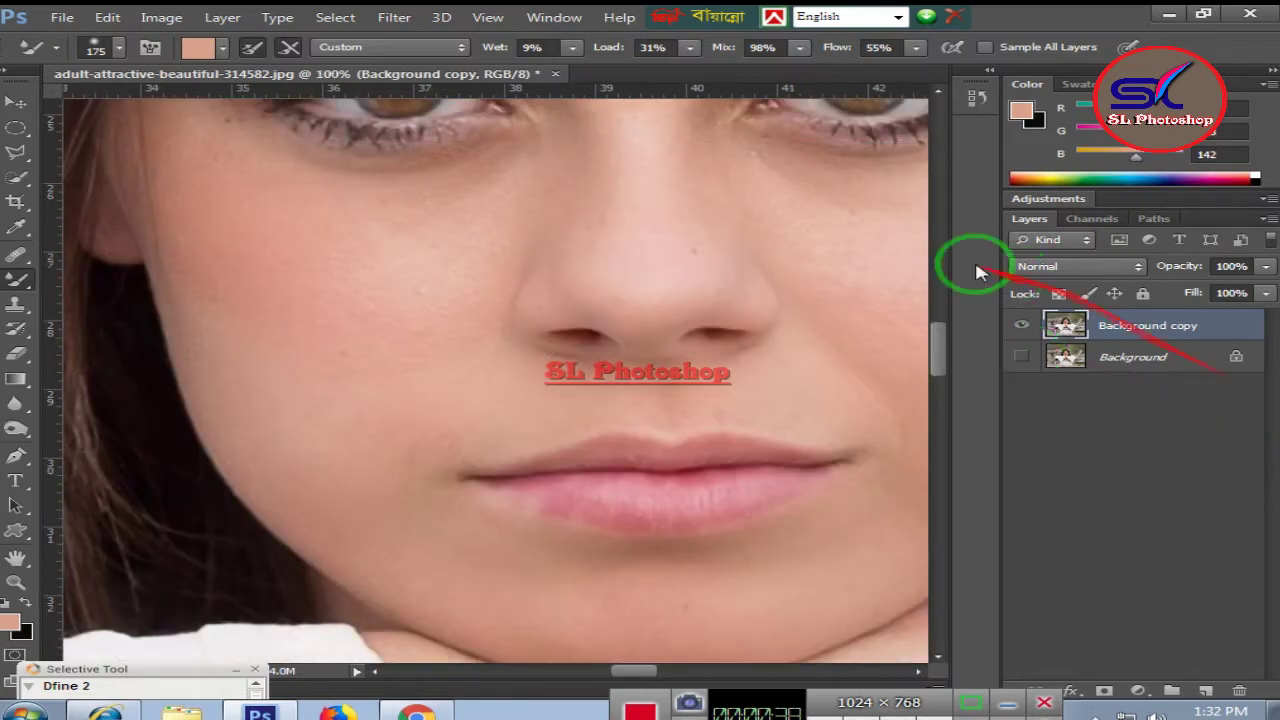
# Switch to the Mixer Brush Tool and blend the cheek and forehead skin on Background copy.
pyautogui.rightClick(28, 279)
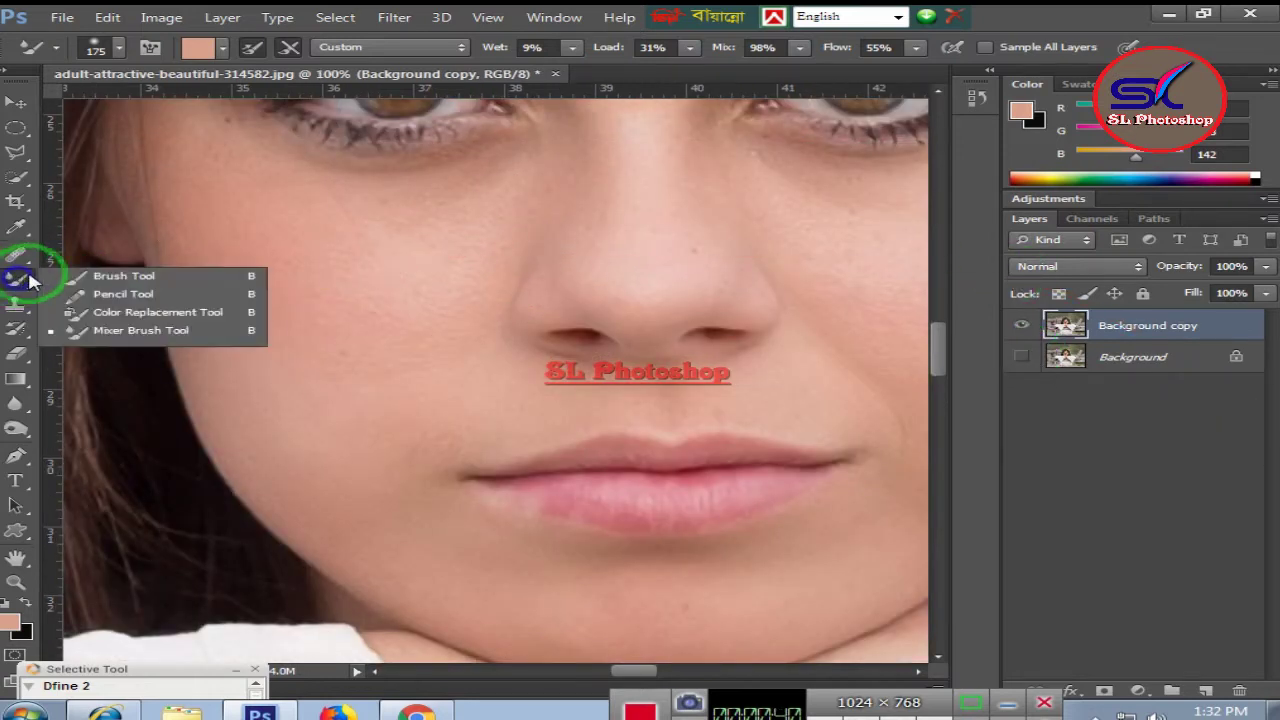
pyautogui.click(114, 340)
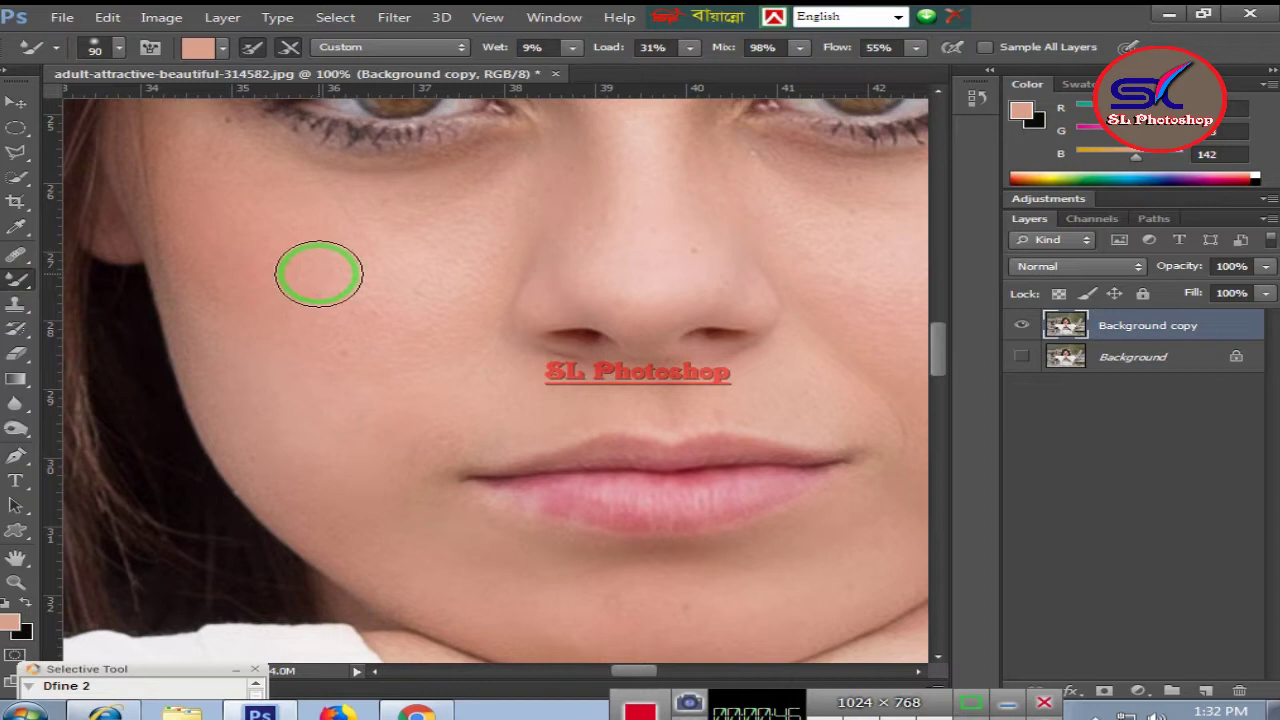
pyautogui.moveTo(319, 273); pyautogui.dragTo(407, 300)
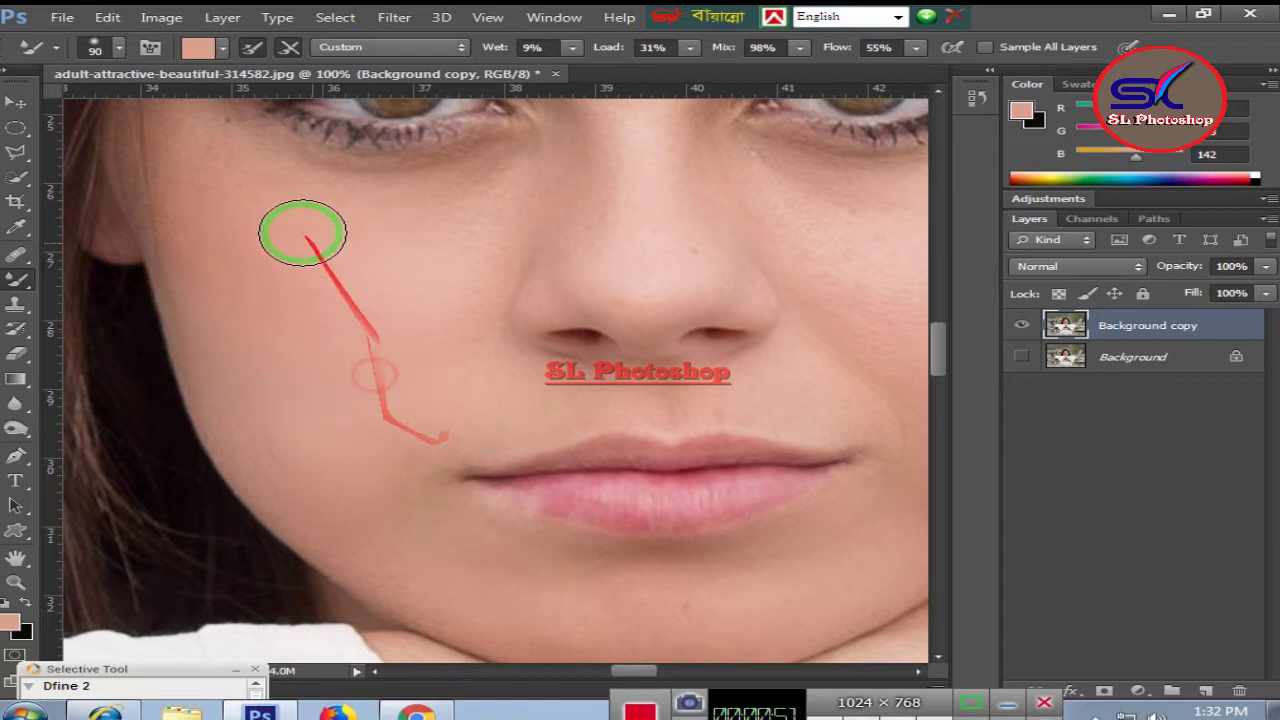
pyautogui.scroll(2, 303, 235)
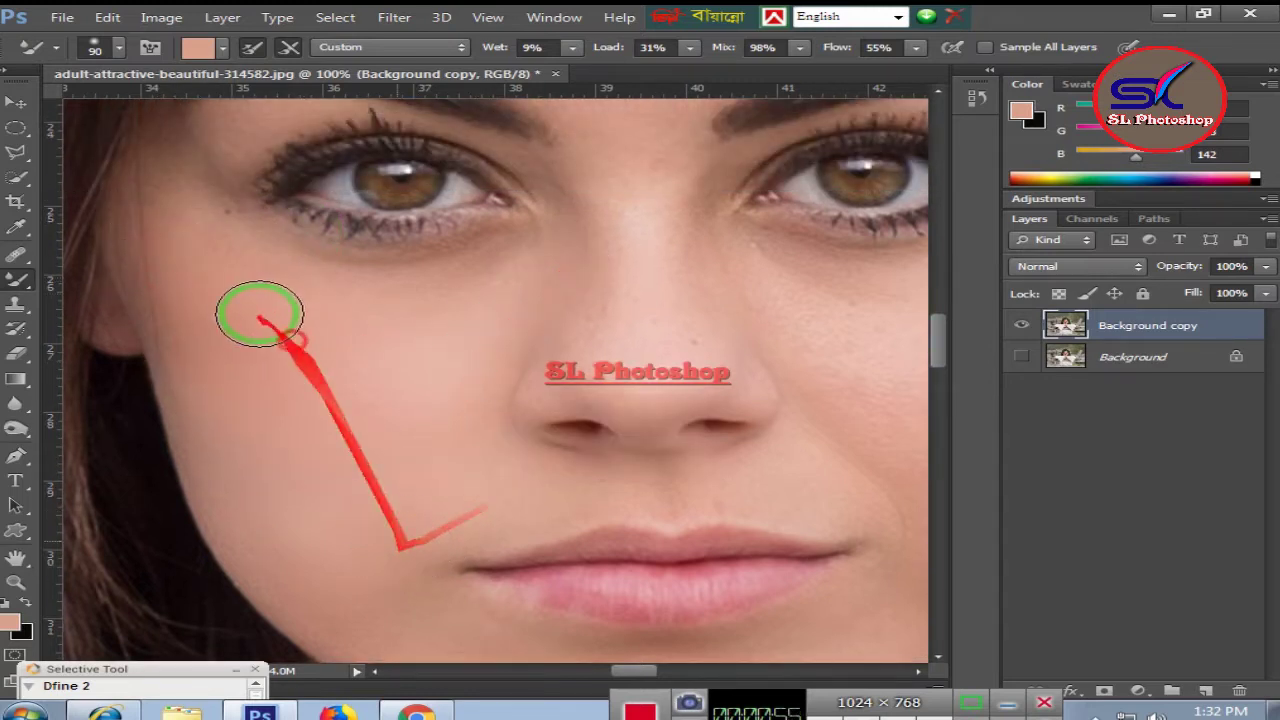
pyautogui.scroll(2, 262, 300)
pyautogui.scroll(2, 210, 300)
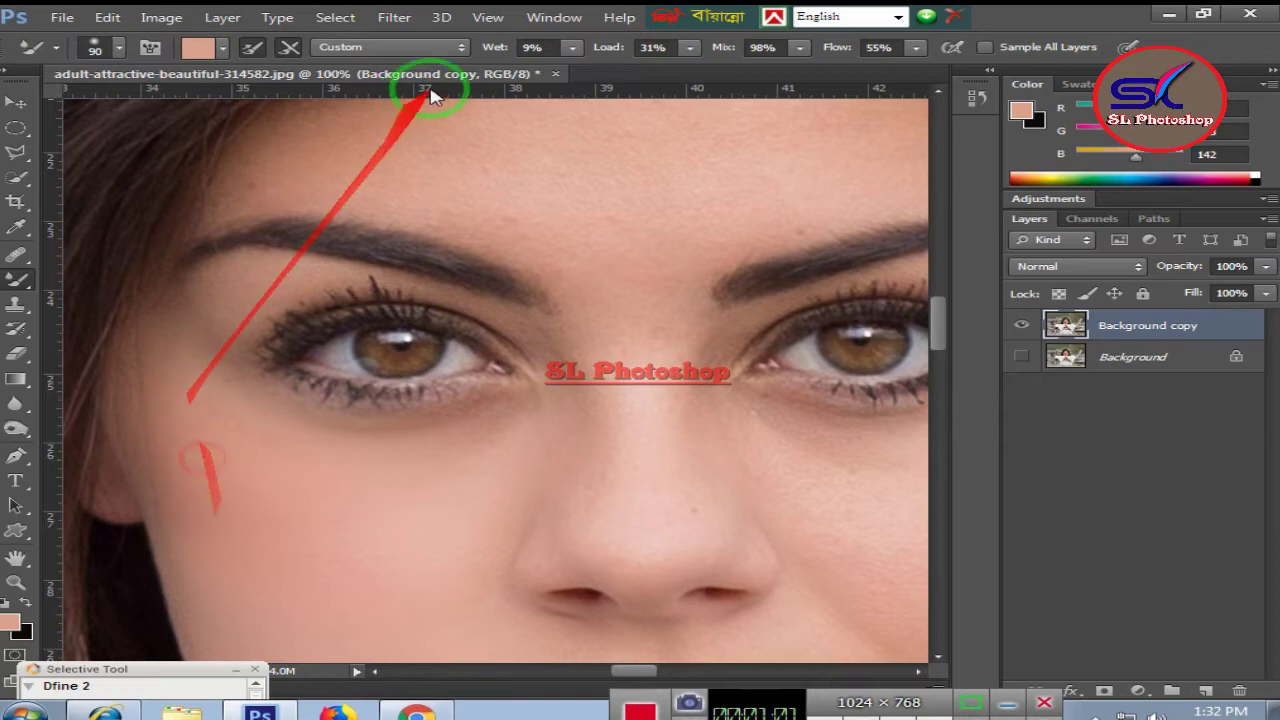
pyautogui.scroll(2, 450, 200)
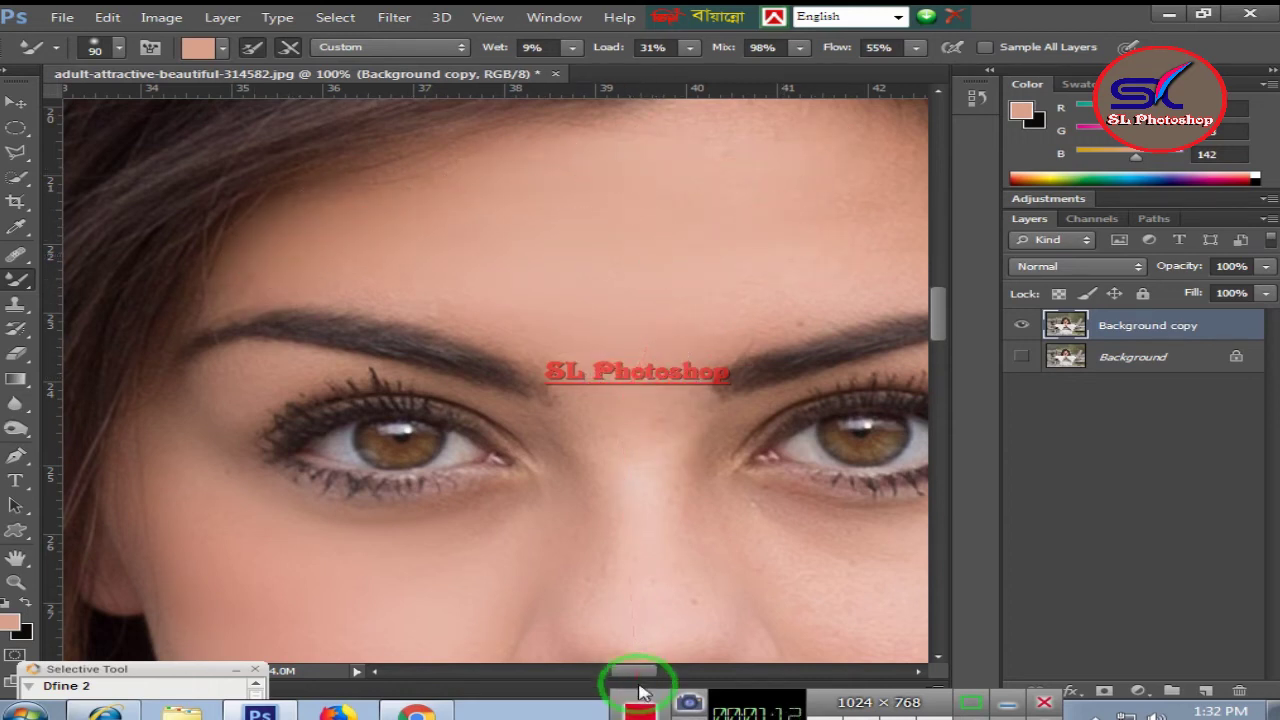
pyautogui.moveTo(632, 680); pyautogui.dragTo(650, 680)
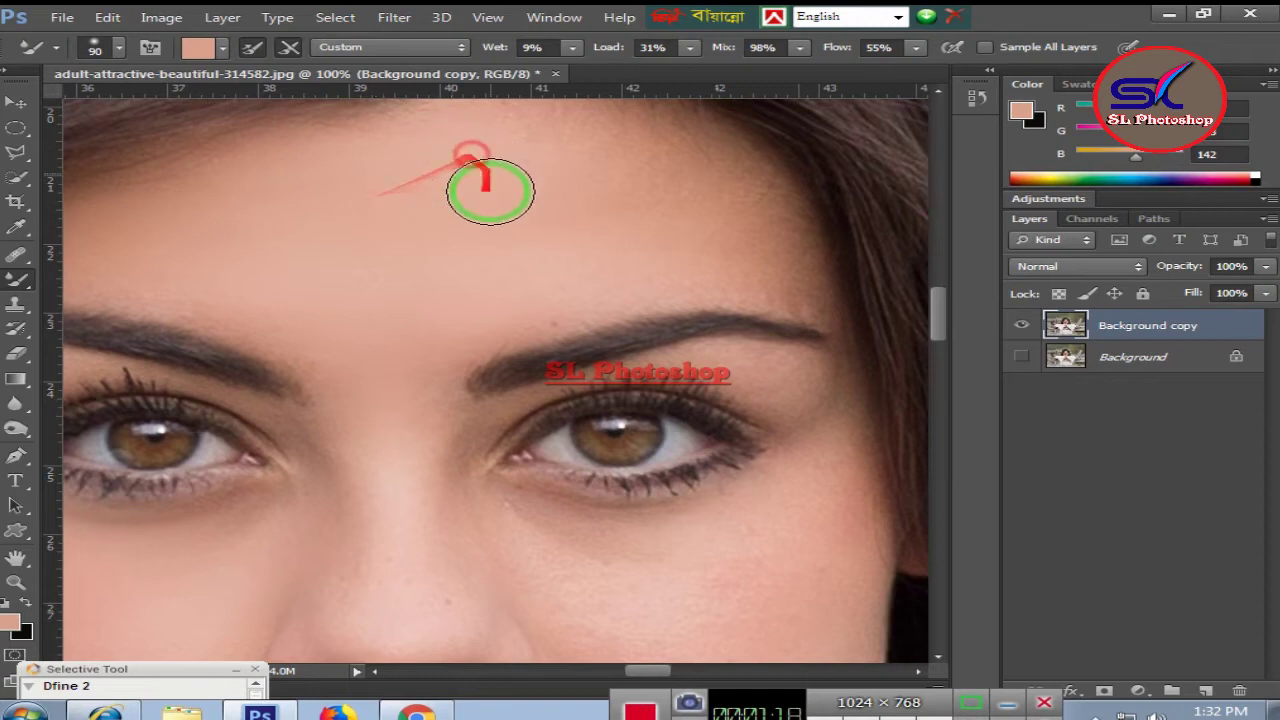
pyautogui.scroll(2, 537, 207)
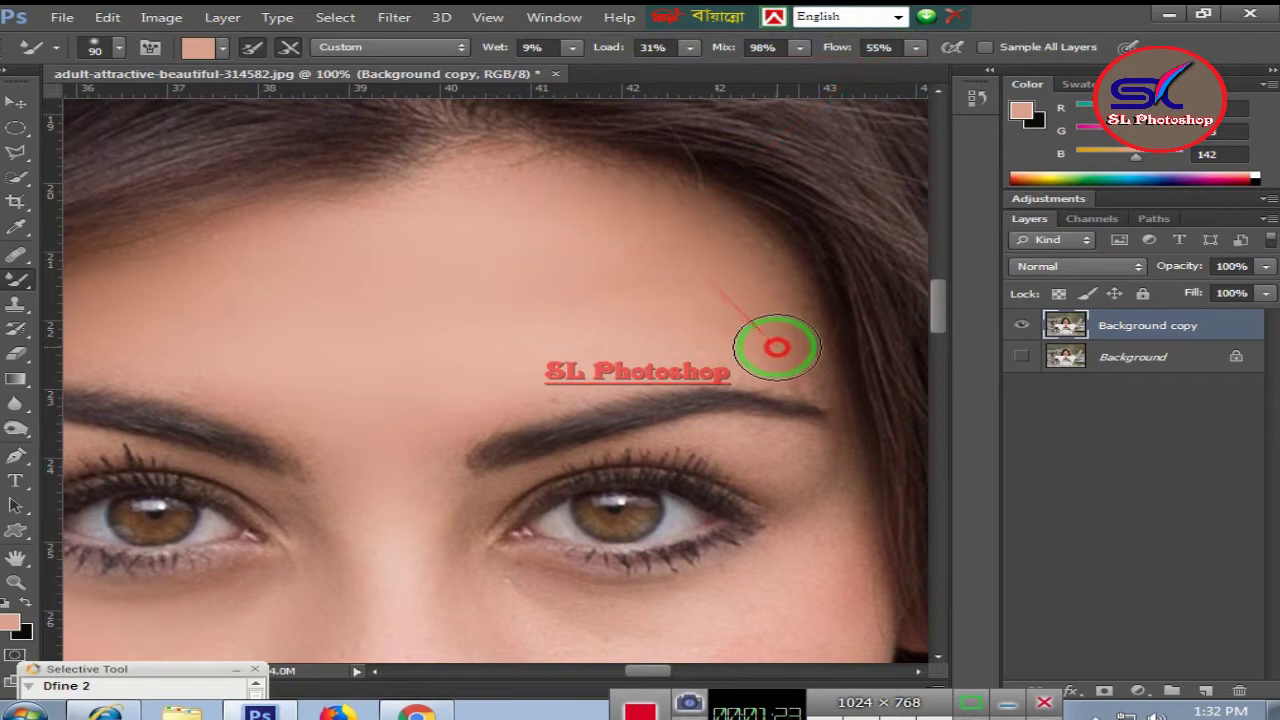
pyautogui.scroll(-3, 700, 320)
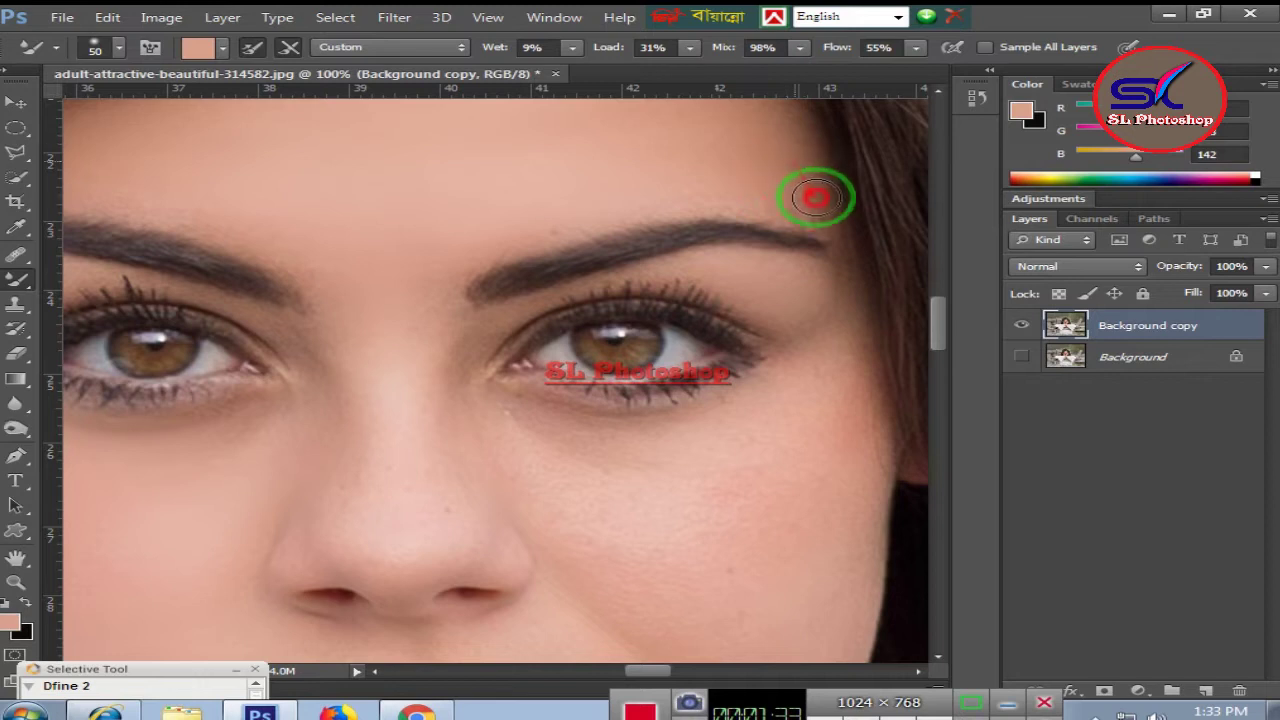
# Blend the skin beside and under the eye, down the cheek and across the nose.
pyautogui.moveTo(816, 197); pyautogui.dragTo(820, 300)
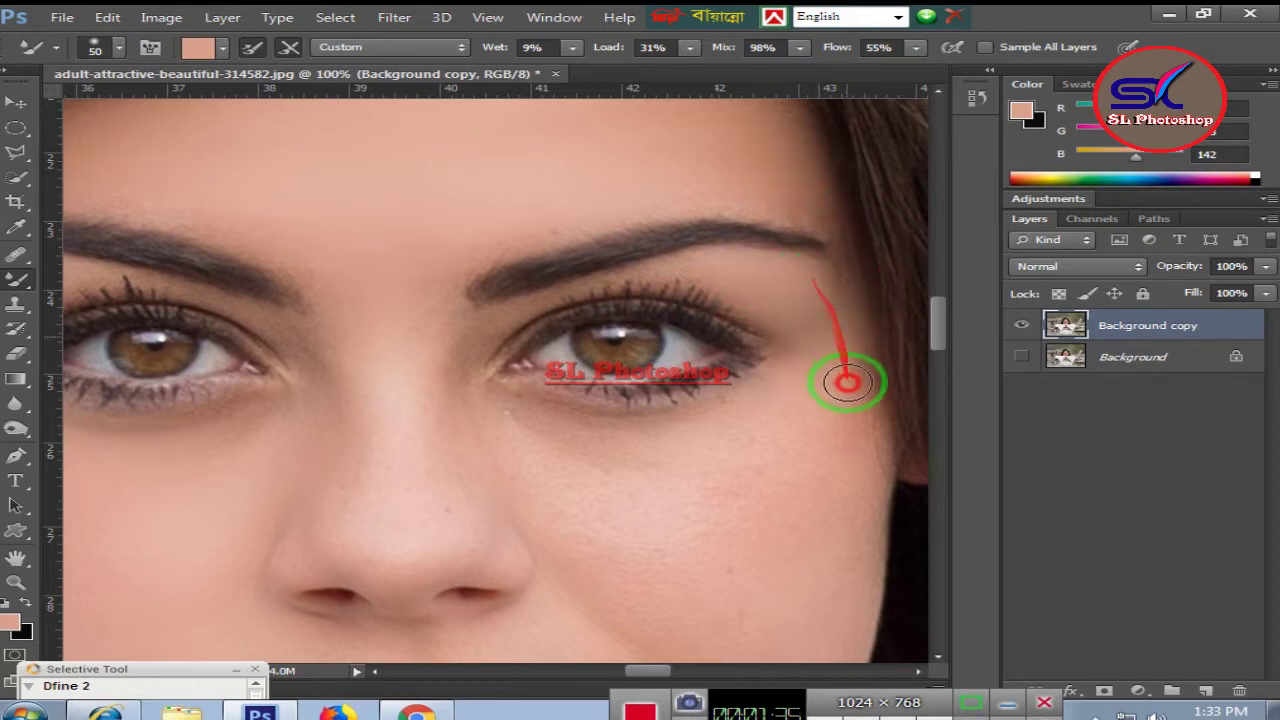
pyautogui.moveTo(847, 382)
pyautogui.mouseDown()
pyautogui.moveTo(790, 414)
pyautogui.moveTo(749, 412)
pyautogui.mouseUp()
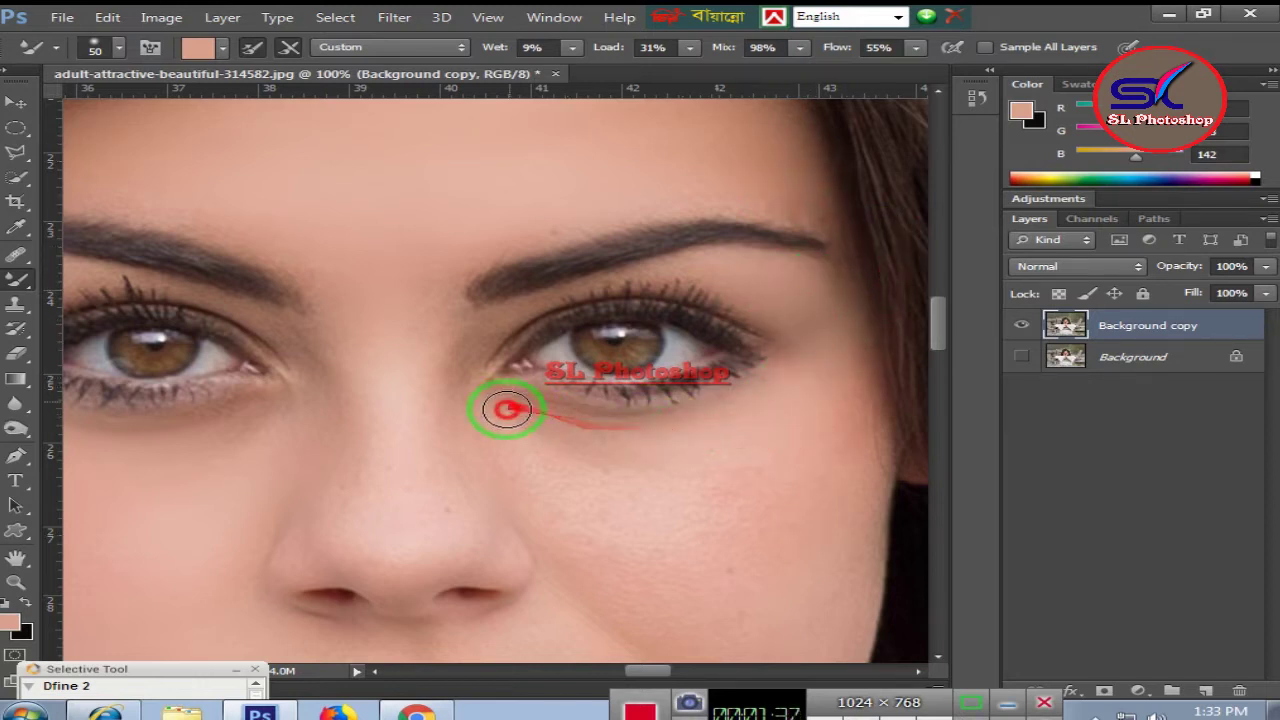
pyautogui.moveTo(507, 409)
pyautogui.mouseDown()
pyautogui.moveTo(600, 543)
pyautogui.moveTo(594, 486)
pyautogui.moveTo(517, 441)
pyautogui.moveTo(640, 514)
pyautogui.moveTo(706, 471)
pyautogui.mouseUp()
pyautogui.scroll(-2, 706, 471)
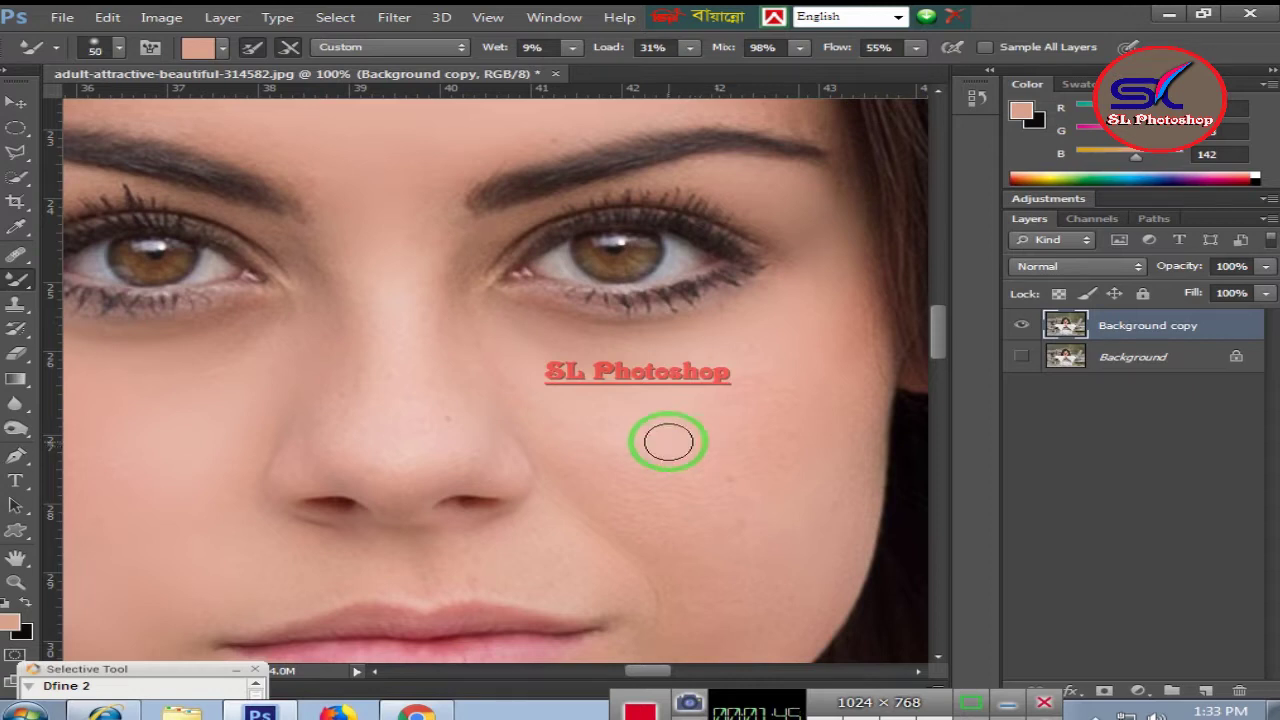
pyautogui.moveTo(668, 442)
pyautogui.mouseDown()
pyautogui.moveTo(694, 529)
pyautogui.moveTo(586, 457)
pyautogui.moveTo(663, 549)
pyautogui.moveTo(717, 500)
pyautogui.moveTo(757, 400)
pyautogui.moveTo(743, 366)
pyautogui.moveTo(766, 371)
pyautogui.moveTo(792, 516)
pyautogui.moveTo(606, 446)
pyautogui.moveTo(400, 314)
pyautogui.moveTo(471, 451)
pyautogui.moveTo(354, 443)
pyautogui.moveTo(331, 404)
pyautogui.mouseUp()
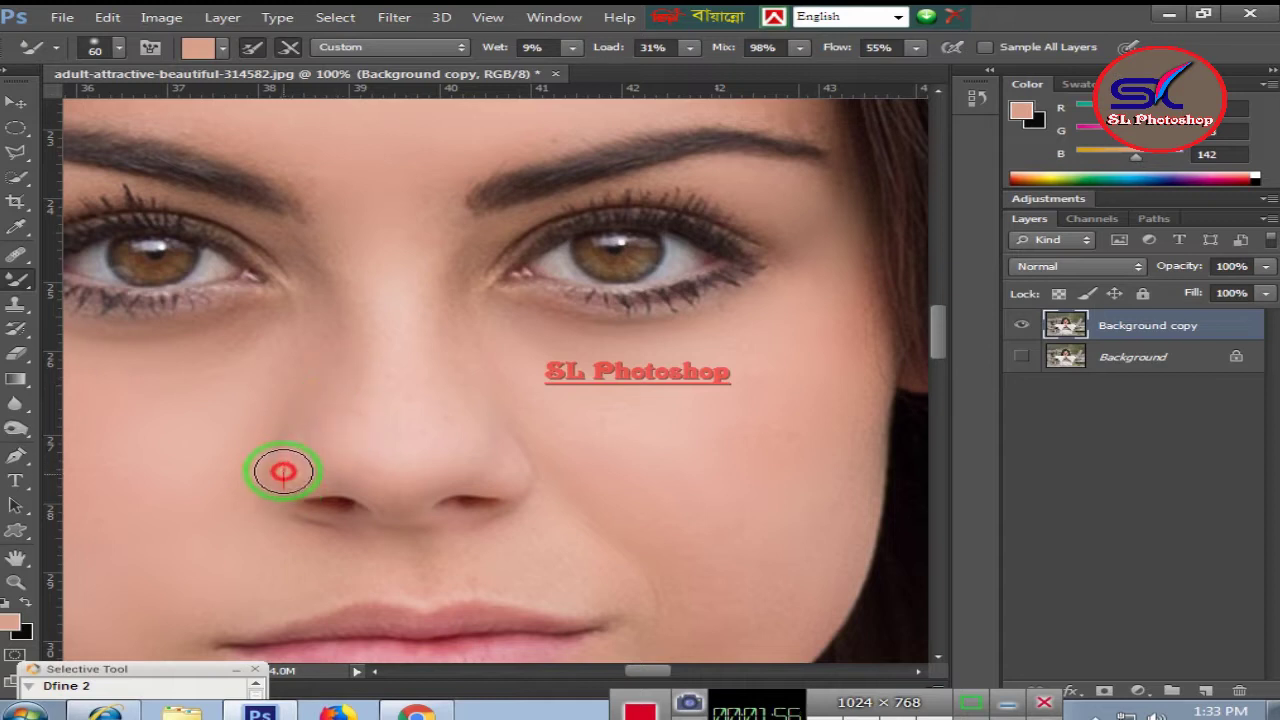
pyautogui.moveTo(283, 472)
pyautogui.mouseDown()
pyautogui.moveTo(474, 466)
pyautogui.moveTo(510, 452)
pyautogui.mouseUp()
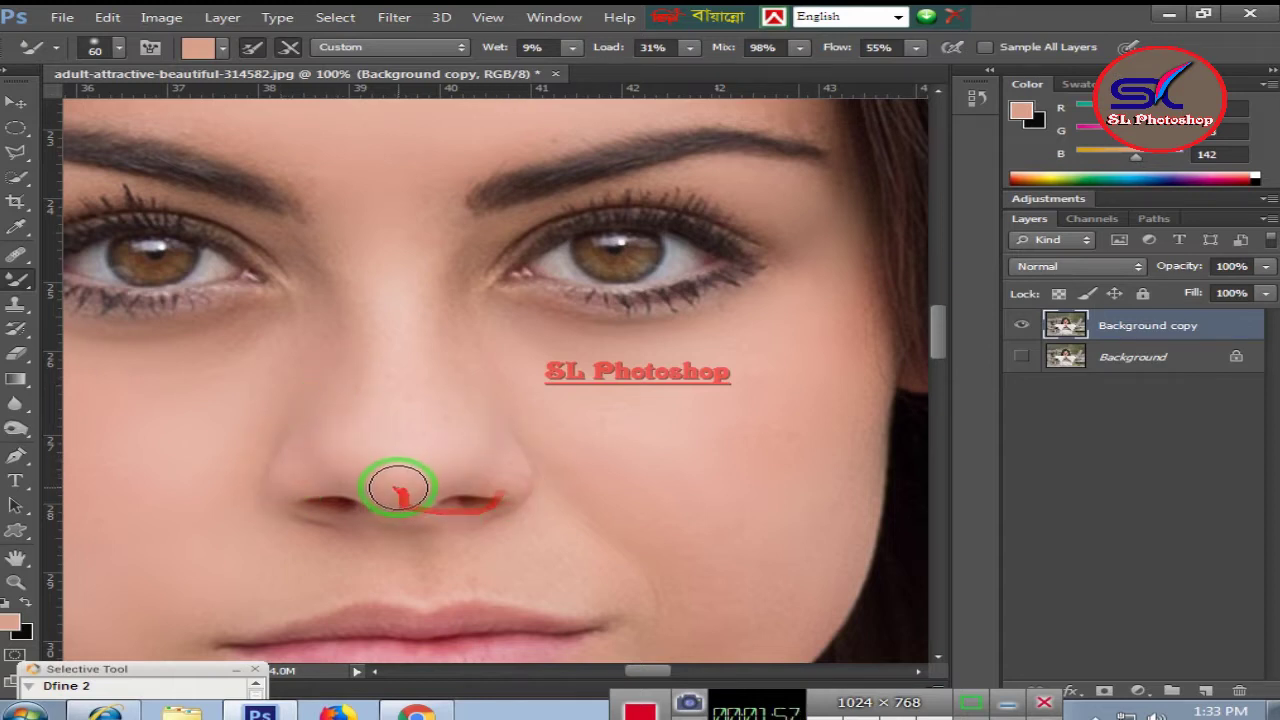
pyautogui.moveTo(373, 558)
pyautogui.mouseDown()
pyautogui.moveTo(268, 605)
pyautogui.moveTo(486, 557)
pyautogui.moveTo(506, 586)
pyautogui.moveTo(491, 537)
pyautogui.moveTo(524, 536)
pyautogui.moveTo(474, 443)
pyautogui.moveTo(466, 322)
pyautogui.mouseUp()
pyautogui.moveTo(459, 234)
pyautogui.mouseDown()
pyautogui.moveTo(443, 343)
pyautogui.moveTo(428, 216)
pyautogui.mouseUp()
# Smooth the skin from brow to inner eye corner, the nose bridge, brow and forehead.
pyautogui.scroll(2, 296, 160)
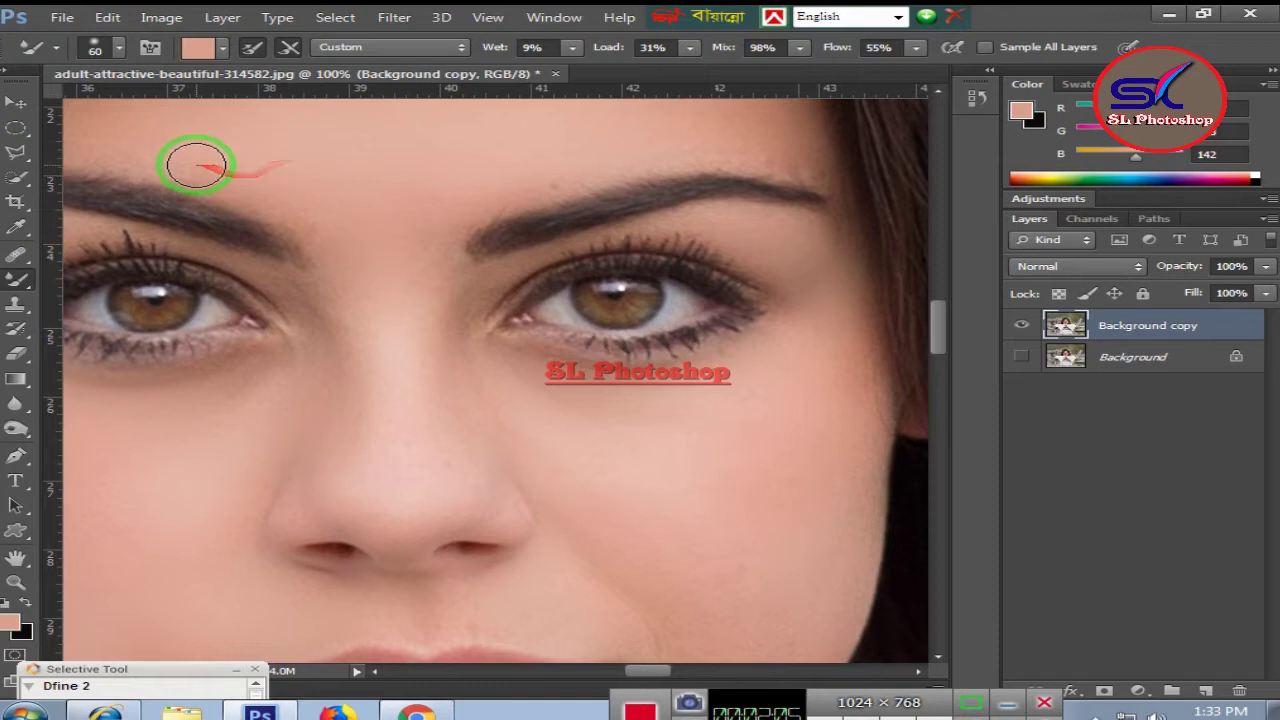
pyautogui.moveTo(289, 202); pyautogui.dragTo(308, 287)
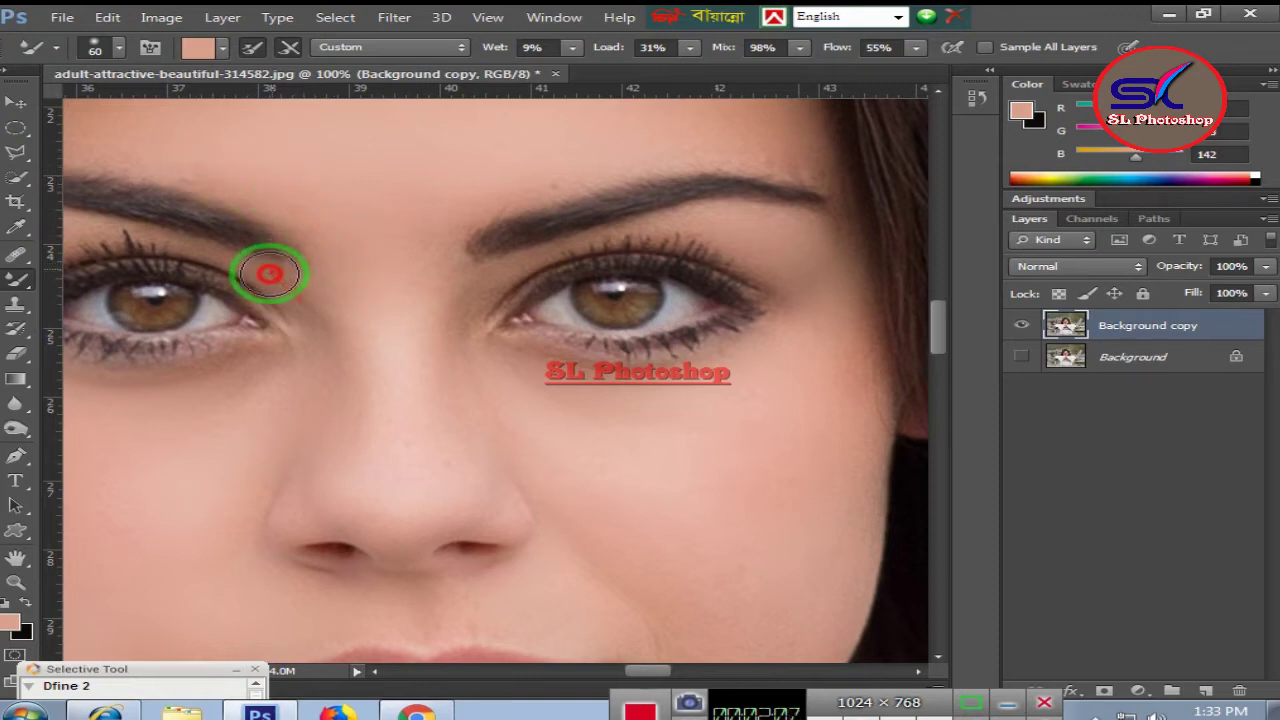
pyautogui.moveTo(331, 337)
pyautogui.mouseDown()
pyautogui.moveTo(429, 314)
pyautogui.moveTo(438, 258)
pyautogui.mouseUp()
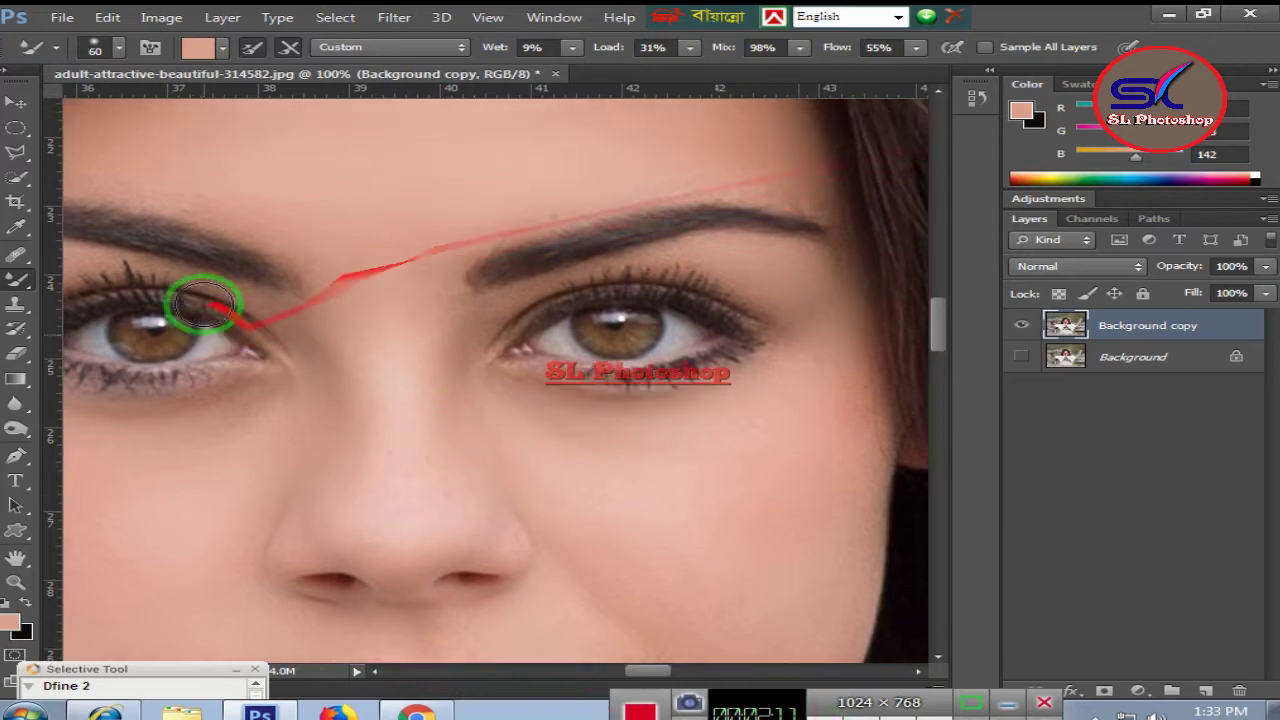
pyautogui.scroll(4, 200, 290)
pyautogui.moveTo(109, 251)
pyautogui.mouseDown()
pyautogui.moveTo(220, 297)
pyautogui.moveTo(163, 263)
pyautogui.moveTo(141, 270)
pyautogui.moveTo(380, 294)
pyautogui.moveTo(634, 266)
pyautogui.moveTo(491, 294)
pyautogui.moveTo(660, 240)
pyautogui.moveTo(788, 245)
pyautogui.mouseUp()
pyautogui.moveTo(788, 245); pyautogui.dragTo(691, 140)
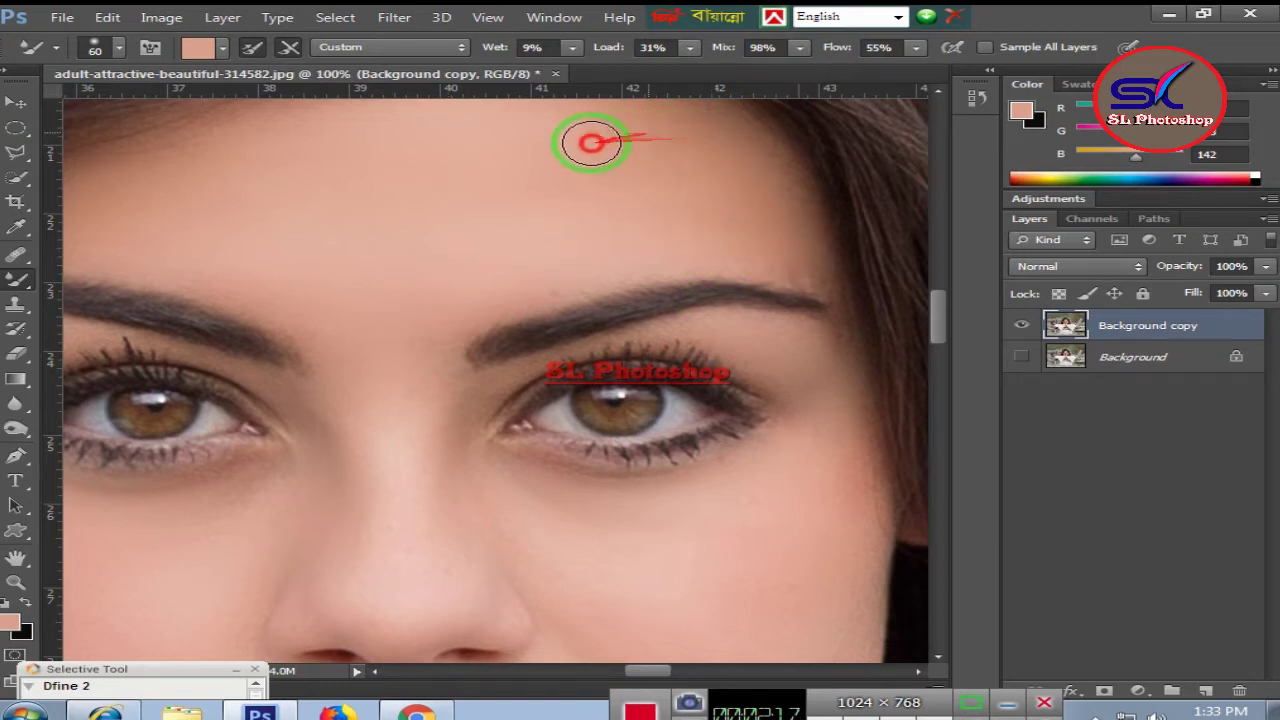
pyautogui.moveTo(591, 143)
pyautogui.mouseDown()
pyautogui.moveTo(814, 491)
pyautogui.moveTo(750, 411)
pyautogui.mouseUp()
pyautogui.scroll(-3, 814, 491)
pyautogui.scroll(-3, 814, 466)
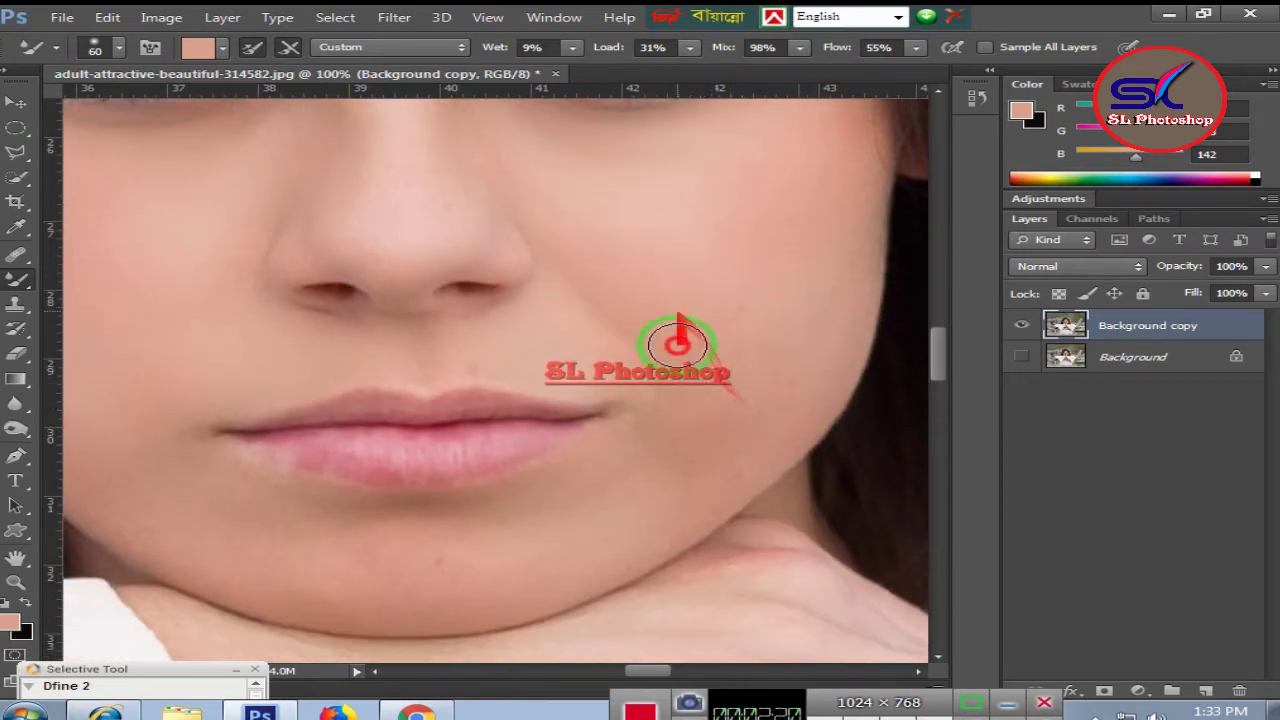
# Smooth the cheek toward the jaw, the chin and the skin along the lips.
pyautogui.moveTo(645, 461)
pyautogui.mouseDown()
pyautogui.moveTo(737, 380)
pyautogui.moveTo(749, 406)
pyautogui.moveTo(841, 222)
pyautogui.mouseUp()
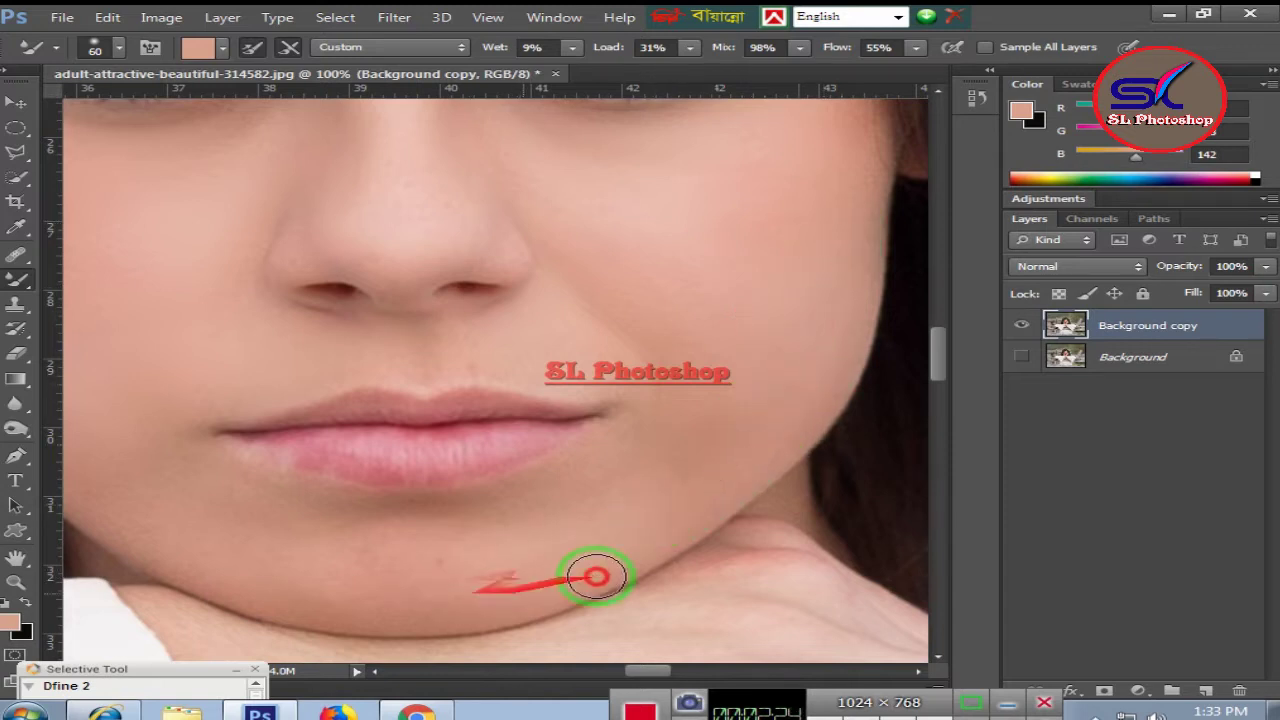
pyautogui.moveTo(596, 577)
pyautogui.mouseDown()
pyautogui.moveTo(534, 500)
pyautogui.moveTo(640, 444)
pyautogui.mouseUp()
pyautogui.moveTo(514, 499)
pyautogui.mouseDown()
pyautogui.moveTo(149, 443)
pyautogui.moveTo(114, 514)
pyautogui.moveTo(323, 604)
pyautogui.mouseUp()
pyautogui.moveTo(479, 608); pyautogui.dragTo(403, 570)
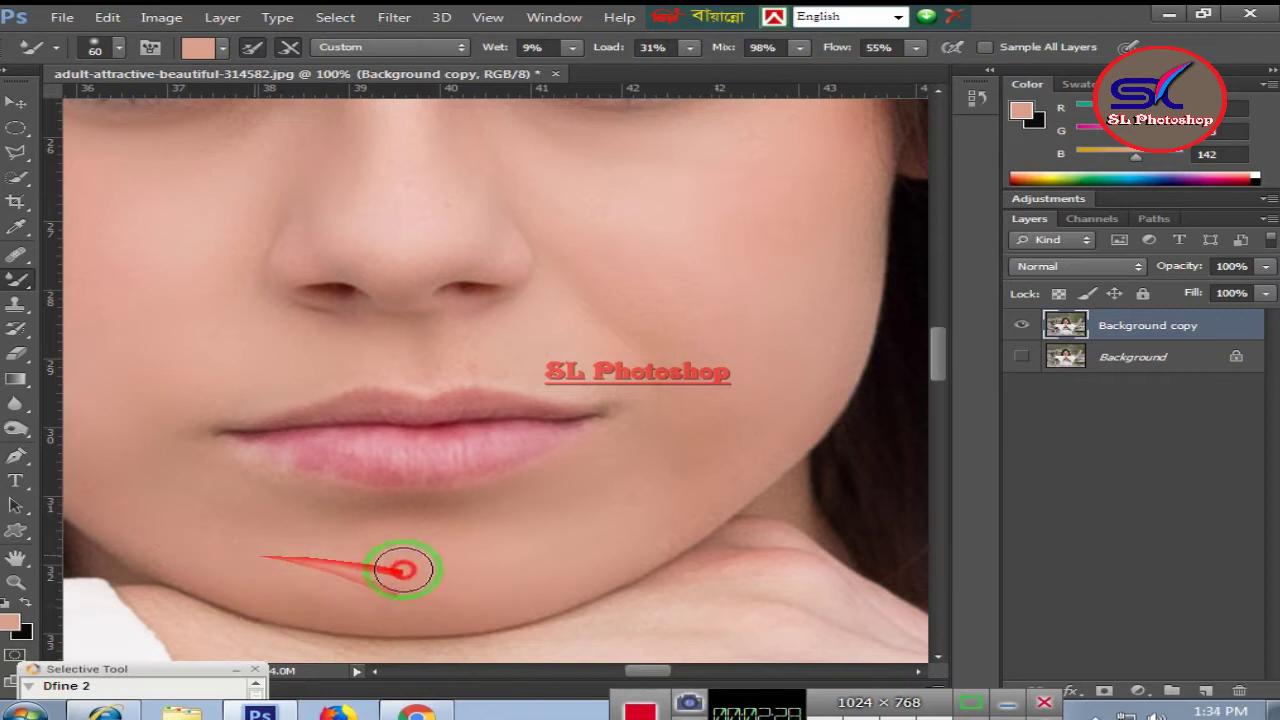
pyautogui.moveTo(311, 530)
pyautogui.mouseDown()
pyautogui.moveTo(357, 514)
pyautogui.moveTo(520, 514)
pyautogui.moveTo(120, 523)
pyautogui.moveTo(284, 560)
pyautogui.moveTo(641, 678)
pyautogui.moveTo(623, 669)
pyautogui.mouseUp()
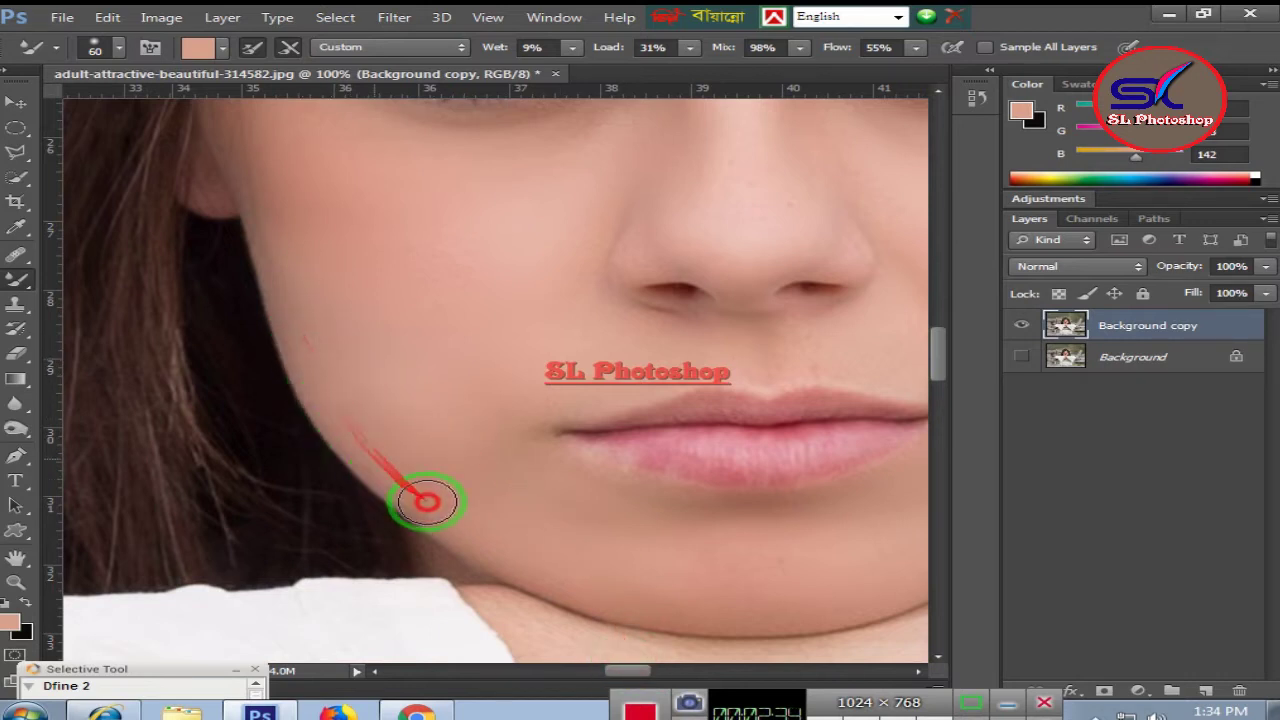
pyautogui.moveTo(516, 514)
pyautogui.mouseDown()
pyautogui.moveTo(541, 403)
pyautogui.moveTo(291, 291)
pyautogui.moveTo(271, 254)
pyautogui.mouseUp()
pyautogui.moveTo(350, 432)
pyautogui.mouseDown()
pyautogui.moveTo(443, 286)
pyautogui.moveTo(608, 214)
pyautogui.mouseUp()
# Smooth the nose, the skin beside the eye and the upper eyelid.
pyautogui.scroll(3, 705, 228)
pyautogui.moveTo(705, 228)
pyautogui.mouseDown()
pyautogui.moveTo(757, 294)
pyautogui.moveTo(691, 280)
pyautogui.moveTo(626, 210)
pyautogui.mouseUp()
pyautogui.scroll(3, 335, 290)
pyautogui.moveTo(315, 282); pyautogui.dragTo(297, 235)
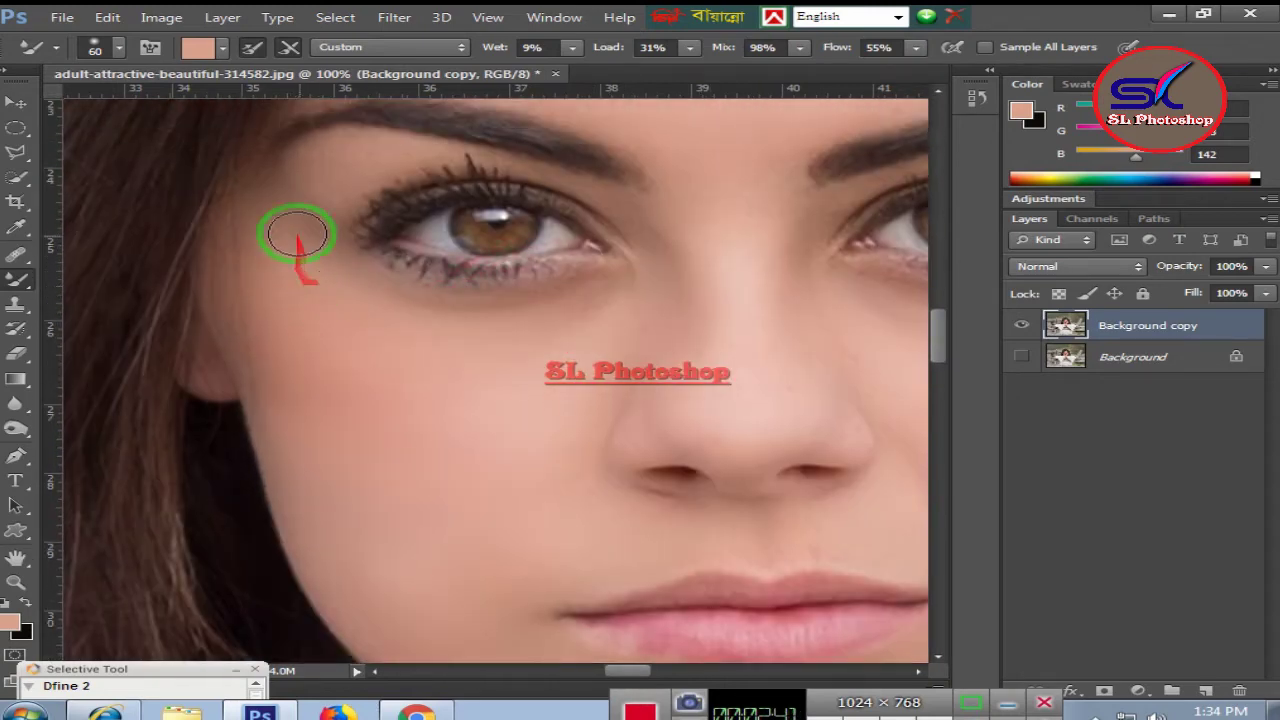
pyautogui.moveTo(394, 150)
pyautogui.mouseDown()
pyautogui.moveTo(326, 191)
pyautogui.moveTo(533, 177)
pyautogui.moveTo(694, 263)
pyautogui.moveTo(517, 237)
pyautogui.moveTo(333, 240)
pyautogui.moveTo(771, 434)
pyautogui.moveTo(871, 507)
pyautogui.mouseUp()
pyautogui.scroll(5, 674, 206)
pyautogui.scroll(2, 674, 206)
# Toggle Background copy's visibility twice to compare the retouch against the original photo.
pyautogui.hotkey('ctrl', '-')
pyautogui.hotkey('ctrl', '-')
pyautogui.hotkey('ctrl', '-')
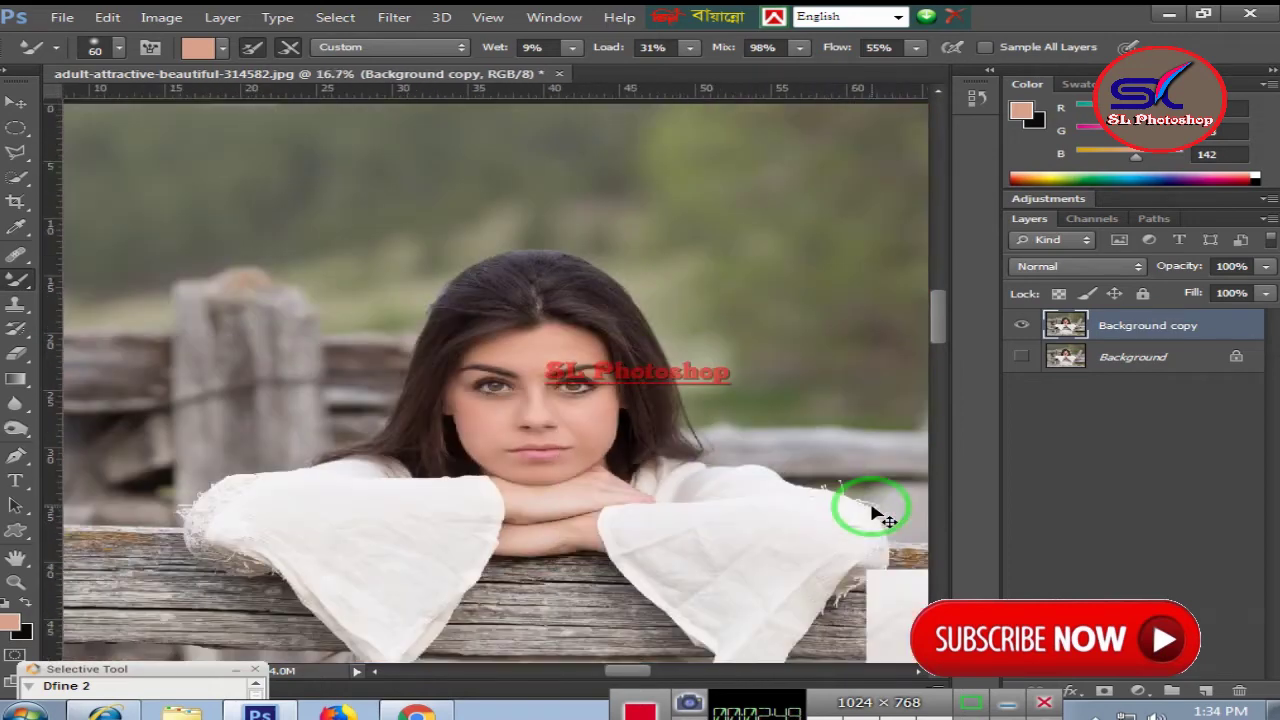
pyautogui.hotkey('ctrl', '+')
pyautogui.hotkey('ctrl', '+')
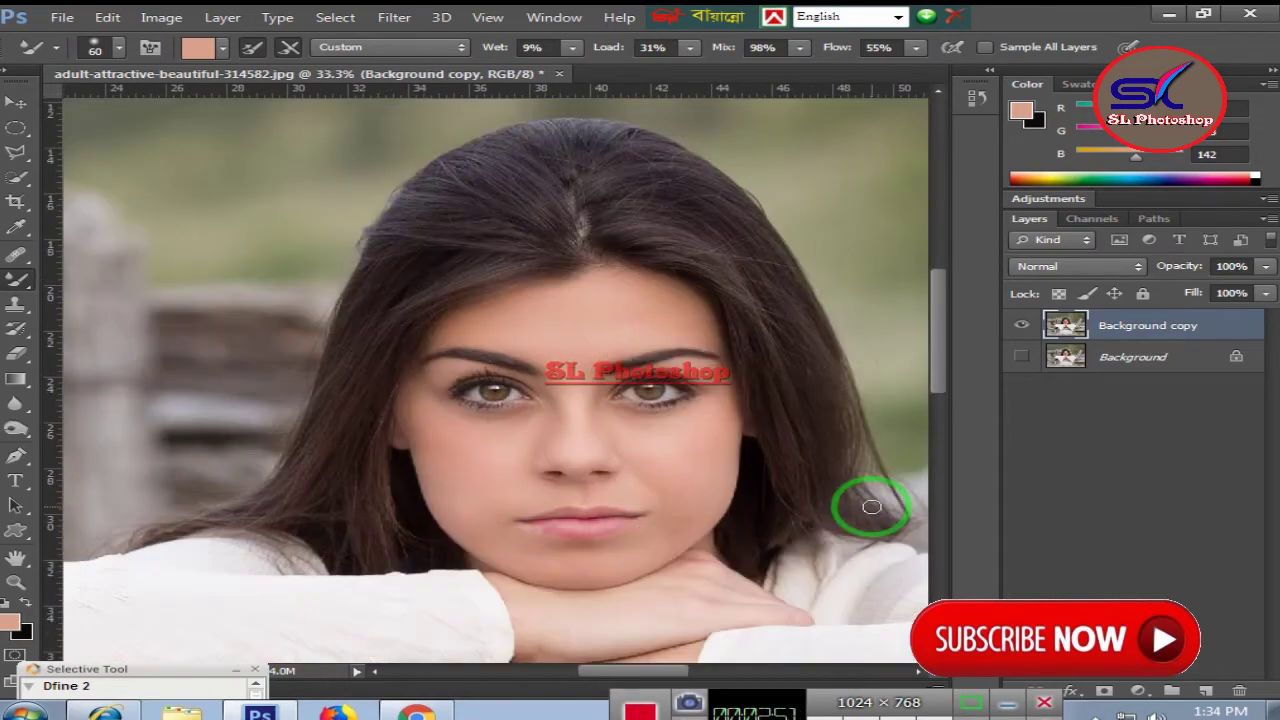
pyautogui.click(1022, 326)
pyautogui.click(1022, 326)
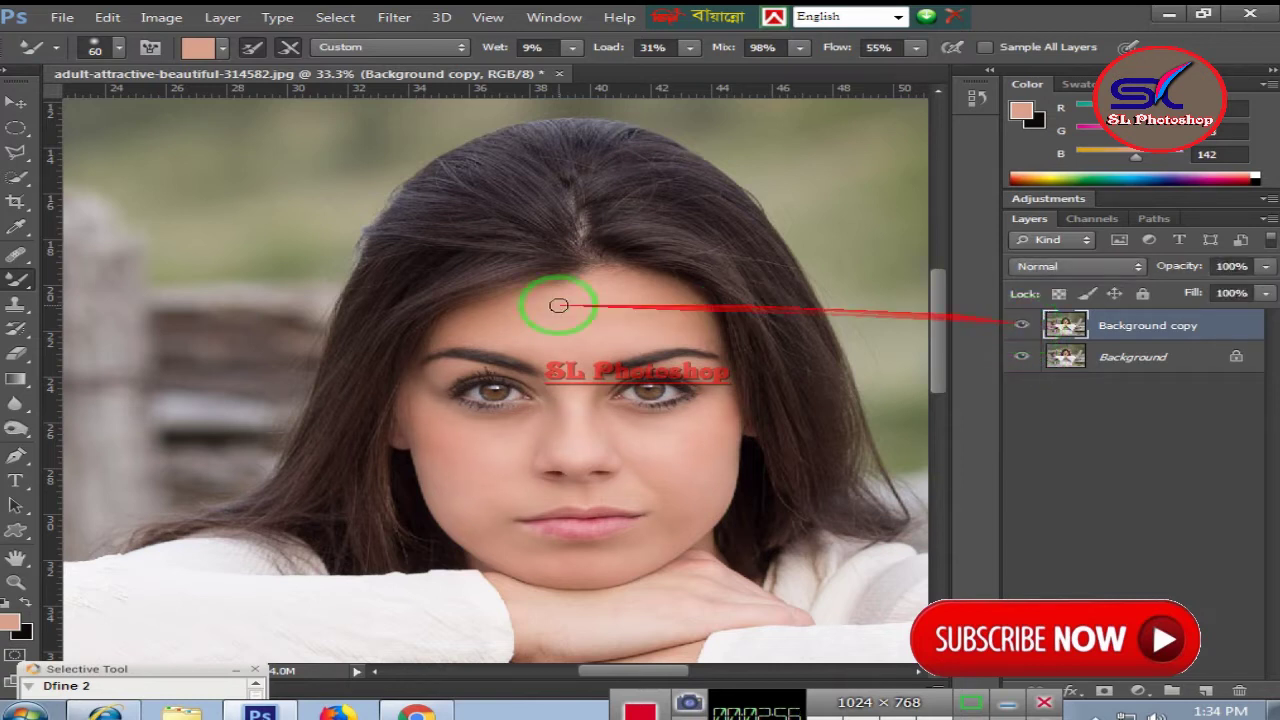
pyautogui.click(1022, 327)
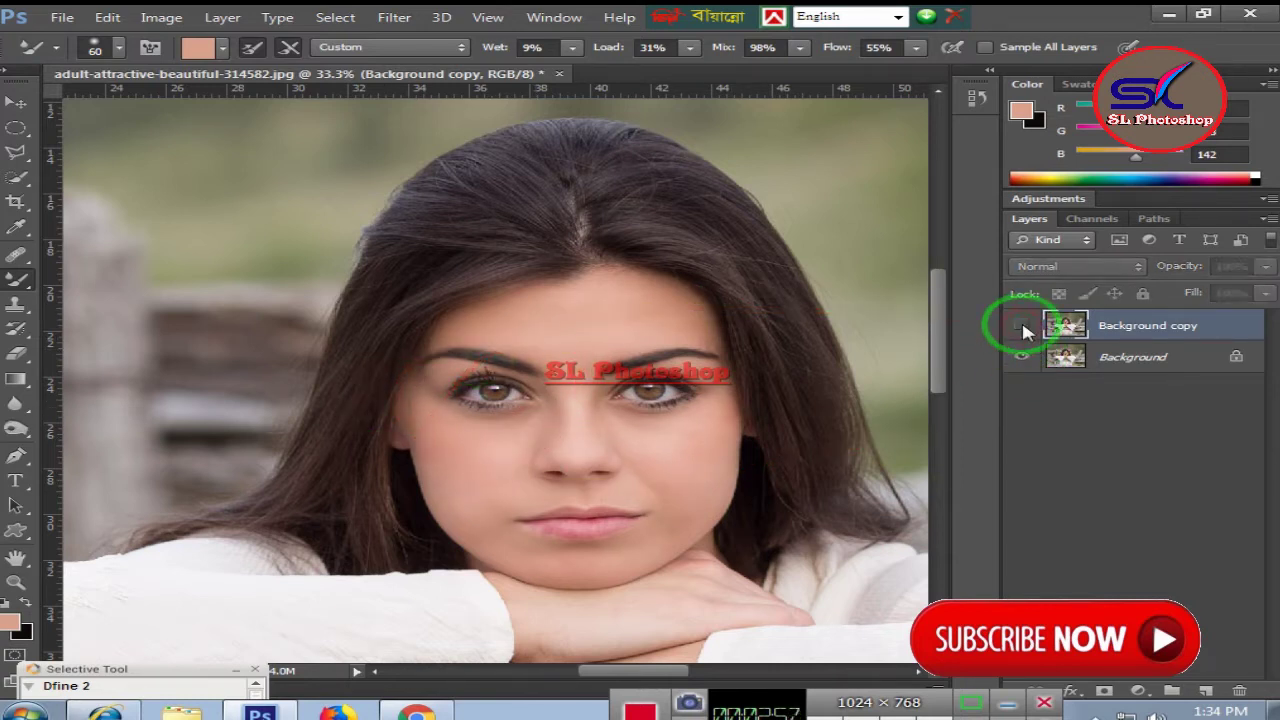
pyautogui.click(1022, 327)
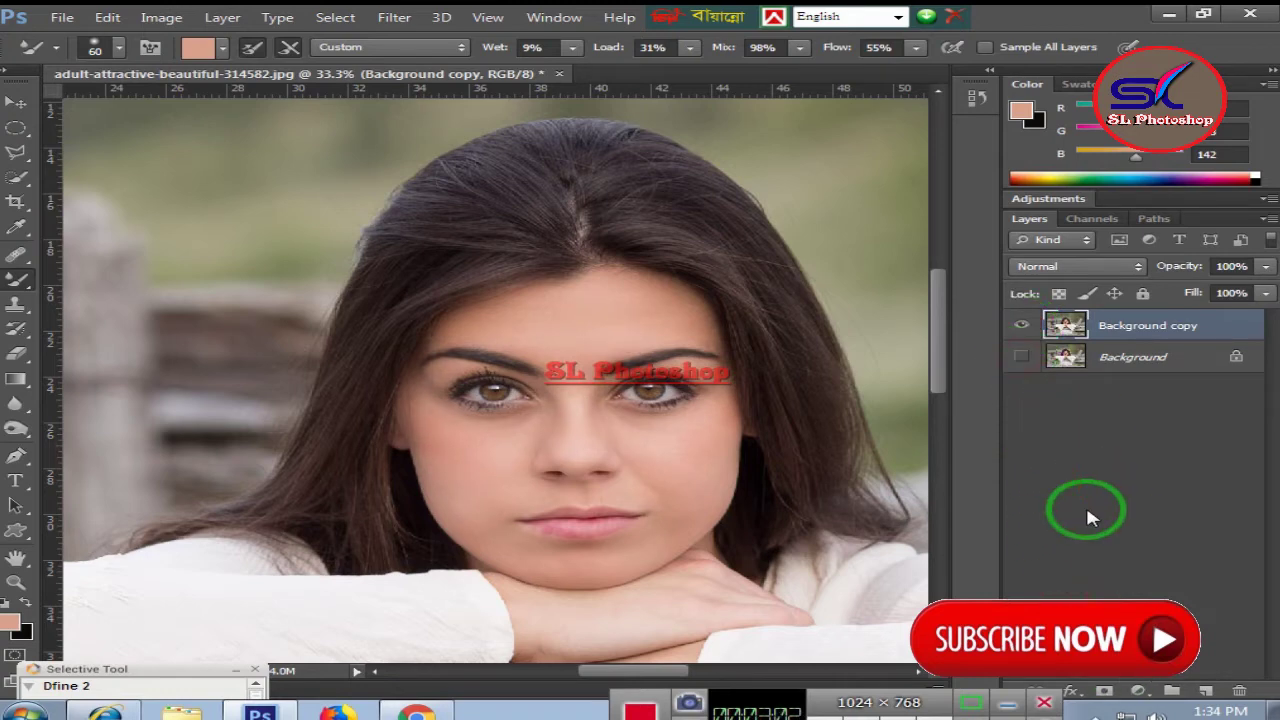
pyautogui.hotkey('ctrl', '+')
pyautogui.hotkey('ctrl', '+')
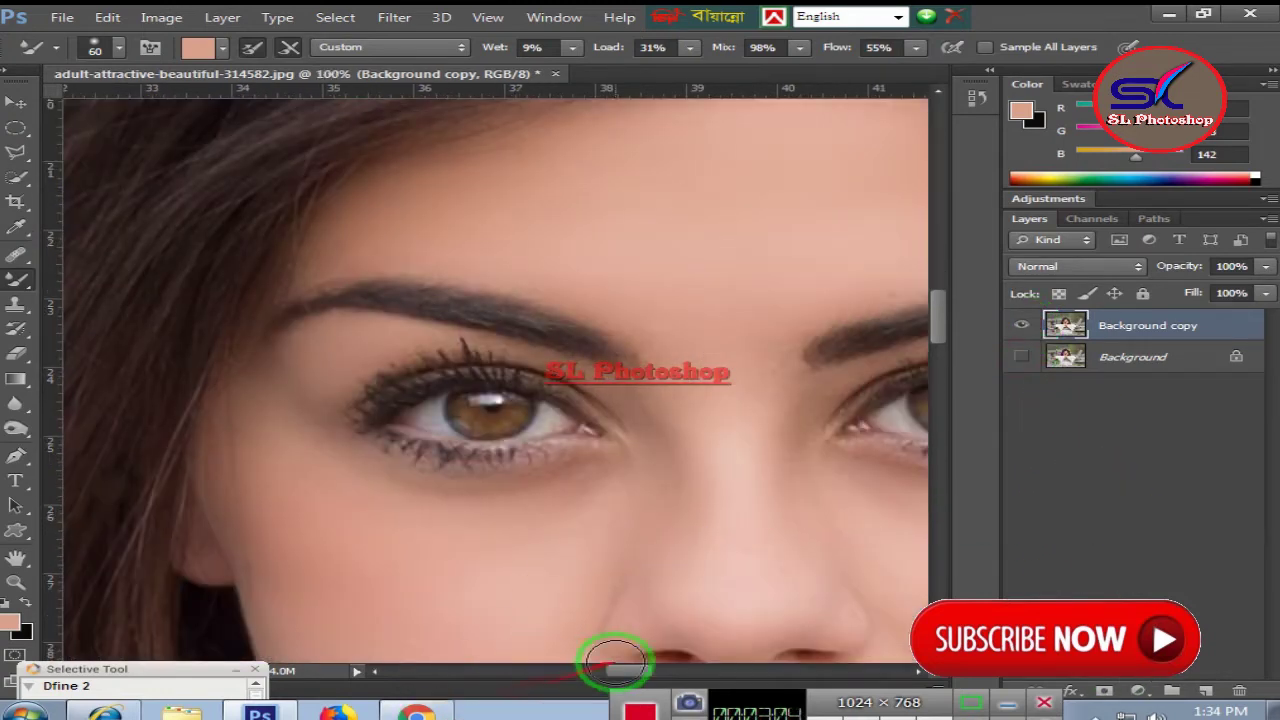
# Blend the skin between the chin and upper lip and down toward the neck.
pyautogui.moveTo(620, 680); pyautogui.dragTo(648, 681)
pyautogui.scroll(-5, 583, 545)
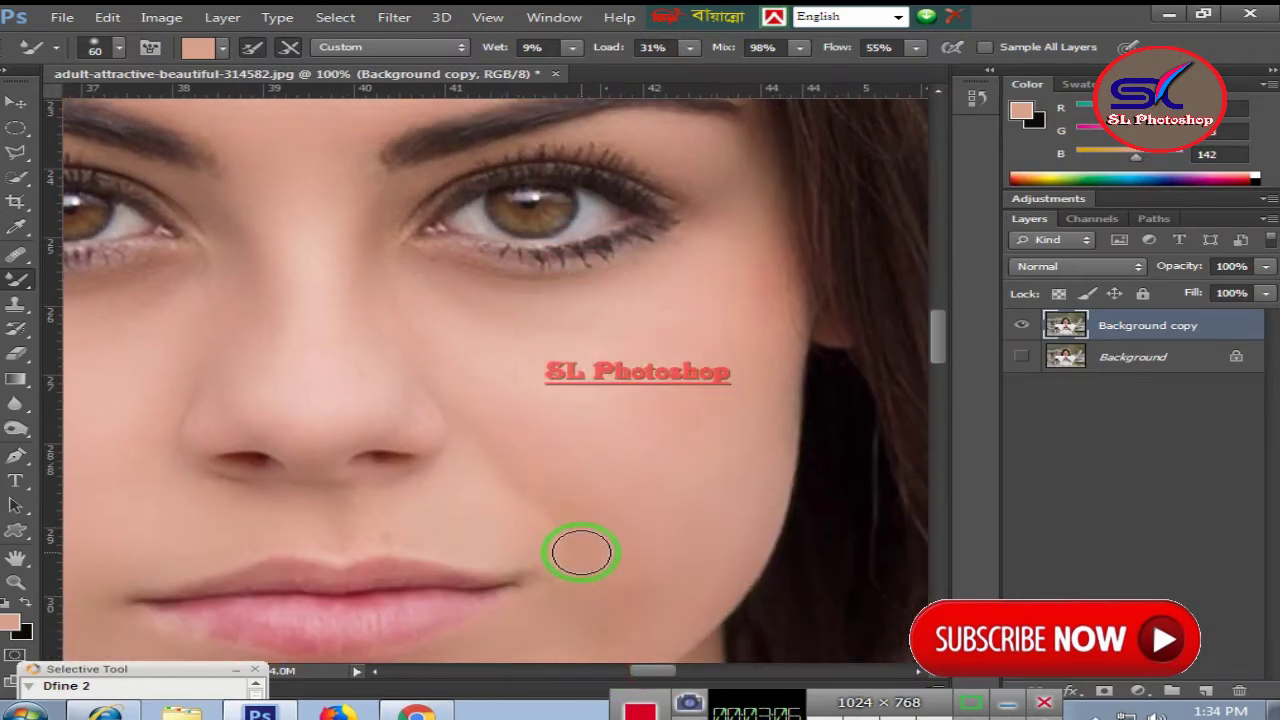
pyautogui.moveTo(583, 545)
pyautogui.mouseDown()
pyautogui.moveTo(412, 433)
pyautogui.moveTo(329, 429)
pyautogui.mouseUp()
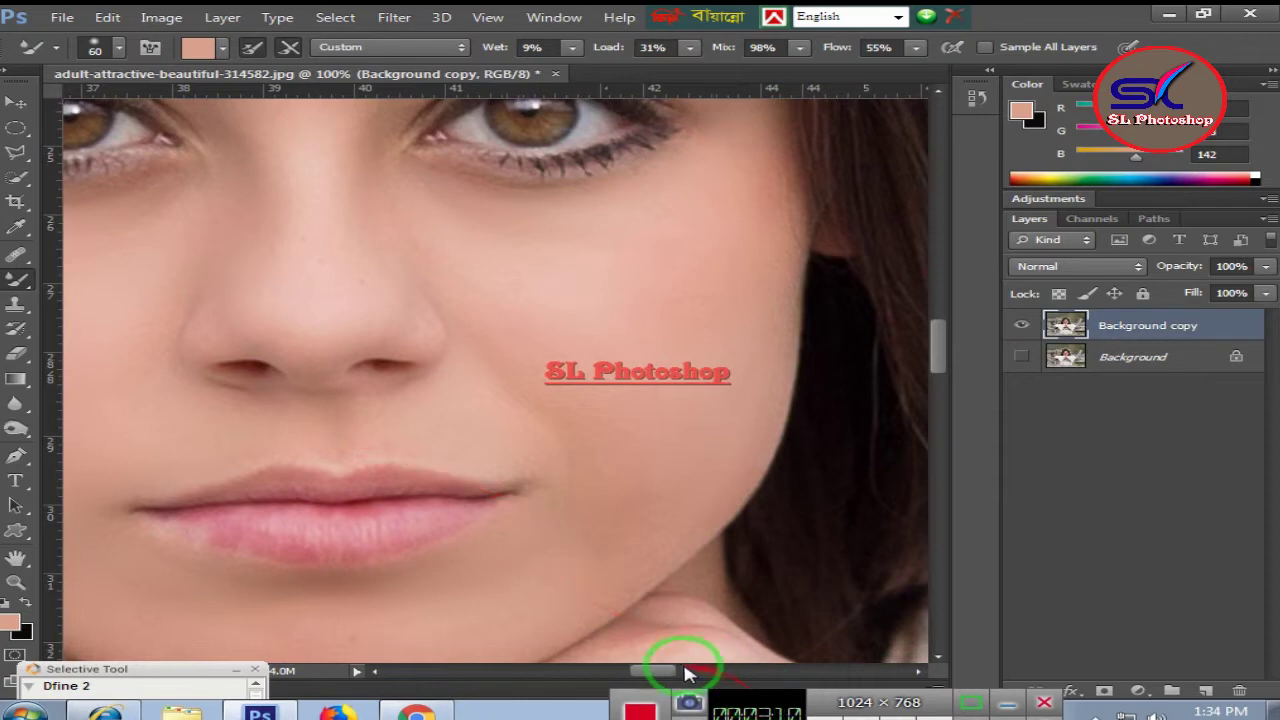
pyautogui.moveTo(653, 672); pyautogui.dragTo(640, 672)
pyautogui.scroll(-2, 650, 560)
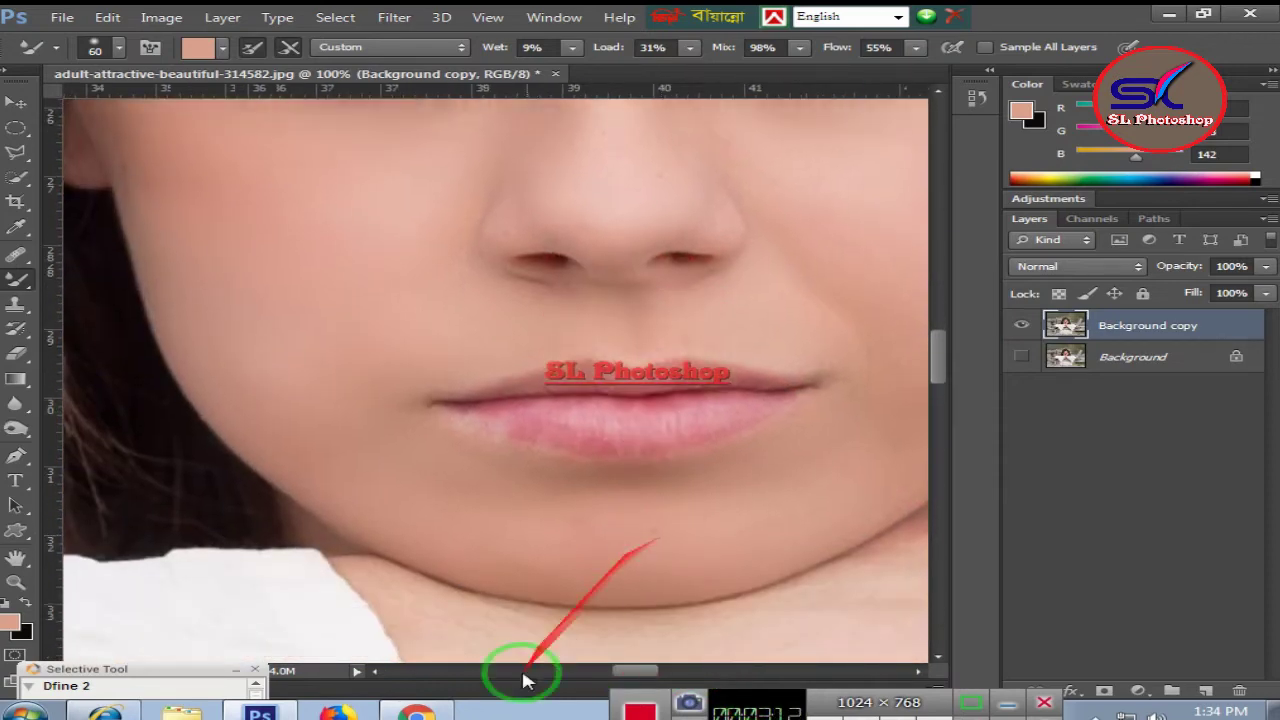
pyautogui.scroll(-2, 586, 594)
pyautogui.scroll(-2, 586, 594)
pyautogui.moveTo(614, 543)
pyautogui.mouseDown()
pyautogui.moveTo(536, 612)
pyautogui.moveTo(705, 517)
pyautogui.moveTo(648, 662)
pyautogui.moveTo(665, 671)
pyautogui.mouseUp()
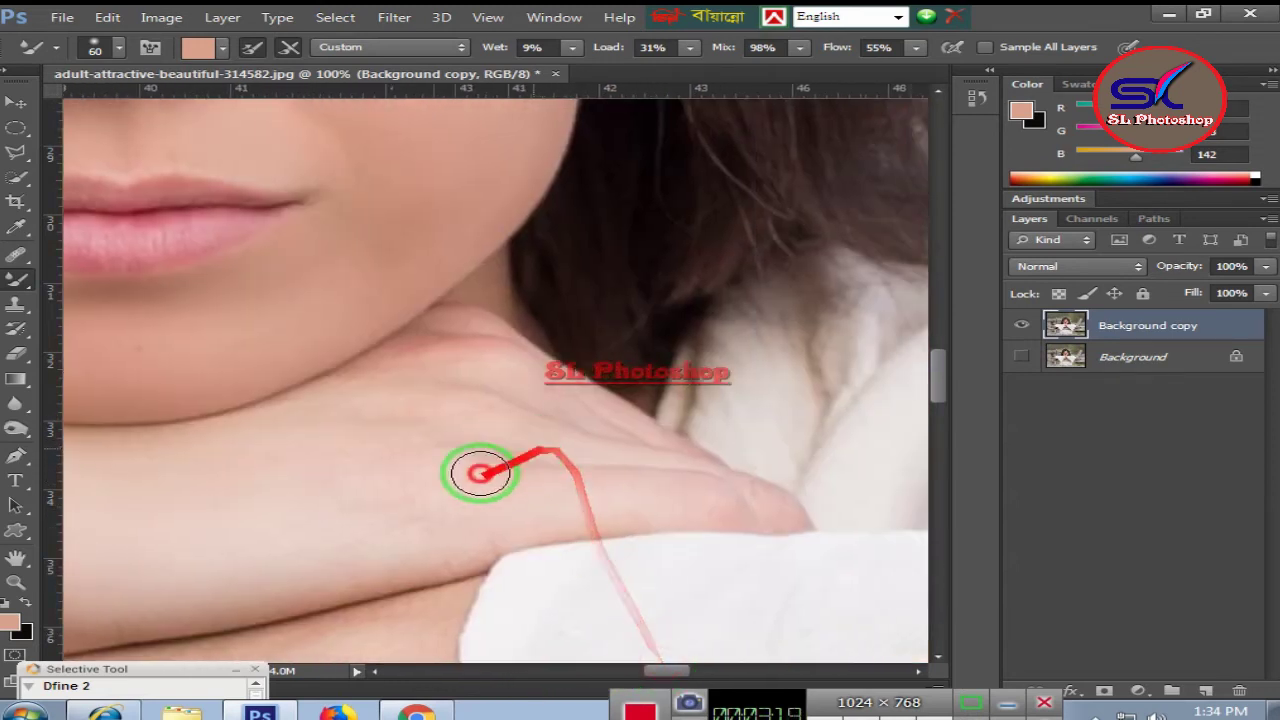
pyautogui.moveTo(486, 457)
pyautogui.mouseDown()
pyautogui.moveTo(413, 523)
pyautogui.moveTo(609, 472)
pyautogui.moveTo(457, 344)
pyautogui.moveTo(348, 419)
pyautogui.moveTo(466, 206)
pyautogui.moveTo(371, 280)
pyautogui.moveTo(408, 287)
pyautogui.moveTo(371, 297)
pyautogui.moveTo(466, 223)
pyautogui.moveTo(371, 240)
pyautogui.mouseUp()
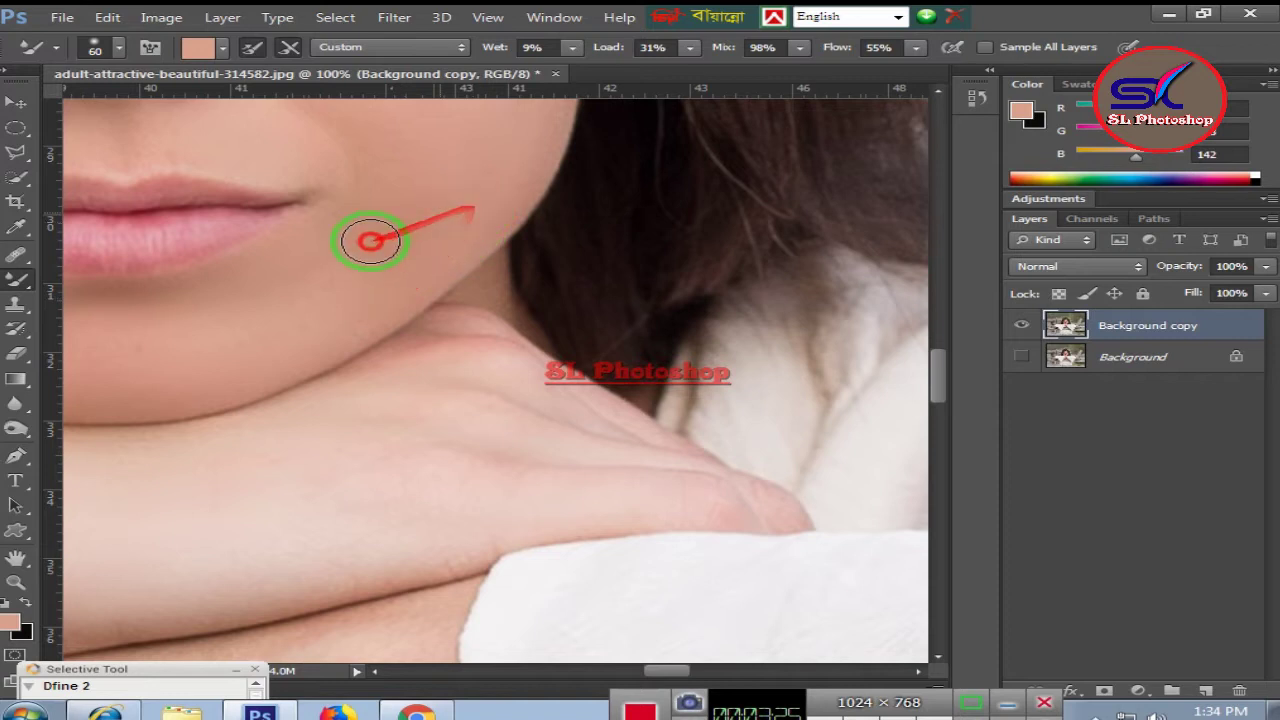
# Smooth the cheek skin beside the lips and along the jaw and temple.
pyautogui.scroll(2, 395, 193)
pyautogui.scroll(2, 395, 193)
pyautogui.moveTo(395, 193)
pyautogui.mouseDown()
pyautogui.moveTo(329, 177)
pyautogui.moveTo(371, 289)
pyautogui.moveTo(243, 206)
pyautogui.moveTo(300, 271)
pyautogui.moveTo(309, 263)
pyautogui.moveTo(229, 214)
pyautogui.moveTo(309, 126)
pyautogui.moveTo(432, 215)
pyautogui.moveTo(534, 177)
pyautogui.moveTo(569, 263)
pyautogui.moveTo(552, 133)
pyautogui.moveTo(634, 623)
pyautogui.mouseUp()
pyautogui.scroll(3, 432, 215)
pyautogui.scroll(2, 494, 220)
pyautogui.moveTo(657, 674)
pyautogui.mouseDown()
pyautogui.moveTo(609, 674)
pyautogui.moveTo(657, 674)
pyautogui.mouseUp()
pyautogui.moveTo(605, 520)
pyautogui.mouseDown()
pyautogui.moveTo(457, 277)
pyautogui.moveTo(217, 163)
pyautogui.moveTo(251, 177)
pyautogui.moveTo(240, 194)
pyautogui.moveTo(189, 171)
pyautogui.moveTo(132, 235)
pyautogui.moveTo(351, 171)
pyautogui.moveTo(491, 209)
pyautogui.moveTo(568, 290)
pyautogui.mouseUp()
pyautogui.scroll(3, 568, 290)
pyautogui.scroll(5, 568, 290)
pyautogui.scroll(4, 566, 286)
pyautogui.scroll(1, 566, 286)
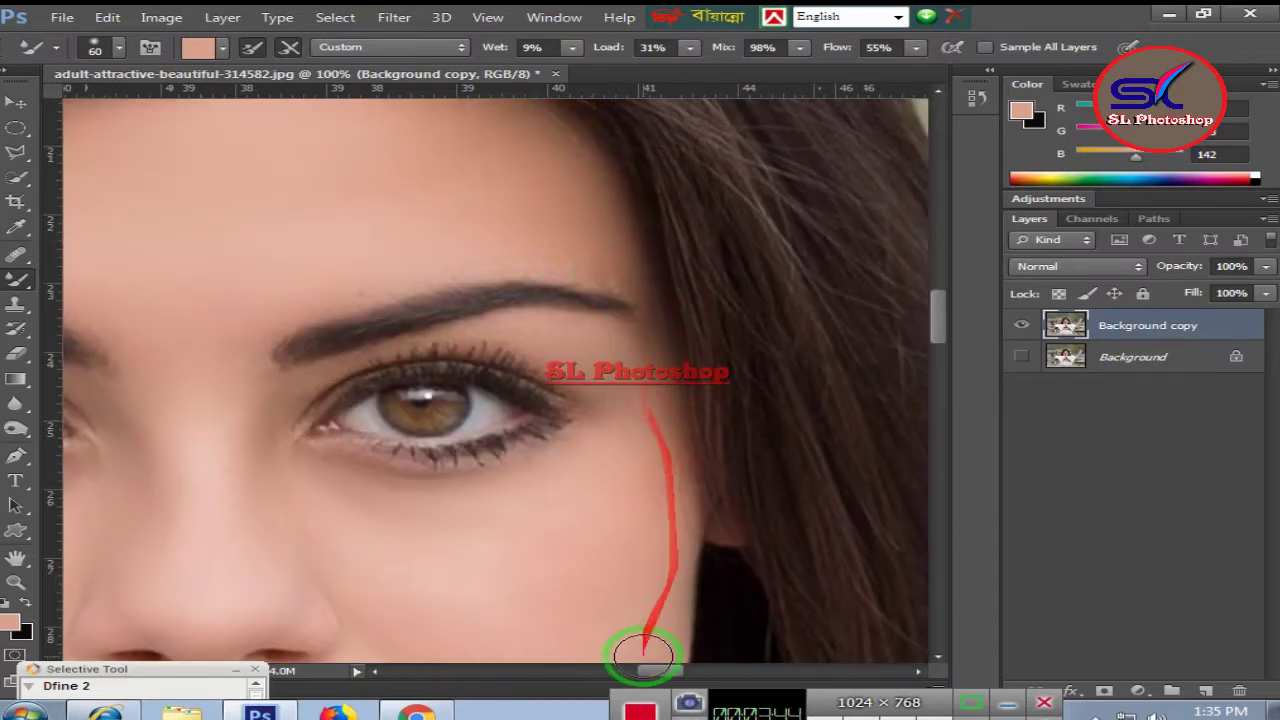
pyautogui.moveTo(663, 680)
pyautogui.mouseDown()
pyautogui.moveTo(640, 679)
pyautogui.moveTo(667, 679)
pyautogui.mouseUp()
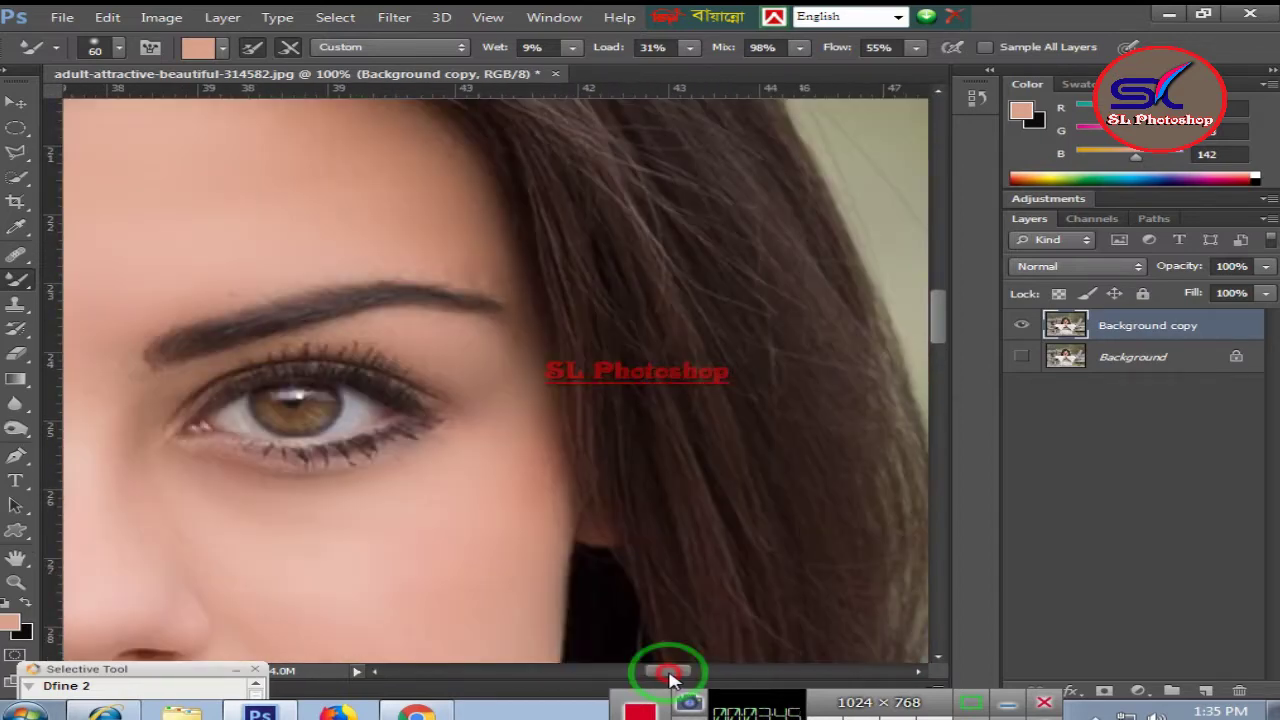
# Zoom out, then back in to 66.7% and reposition the view on the lower face.
pyautogui.hotkey('ctrl', '-')
pyautogui.hotkey('ctrl', '-')
pyautogui.hotkey('ctrl', '-')
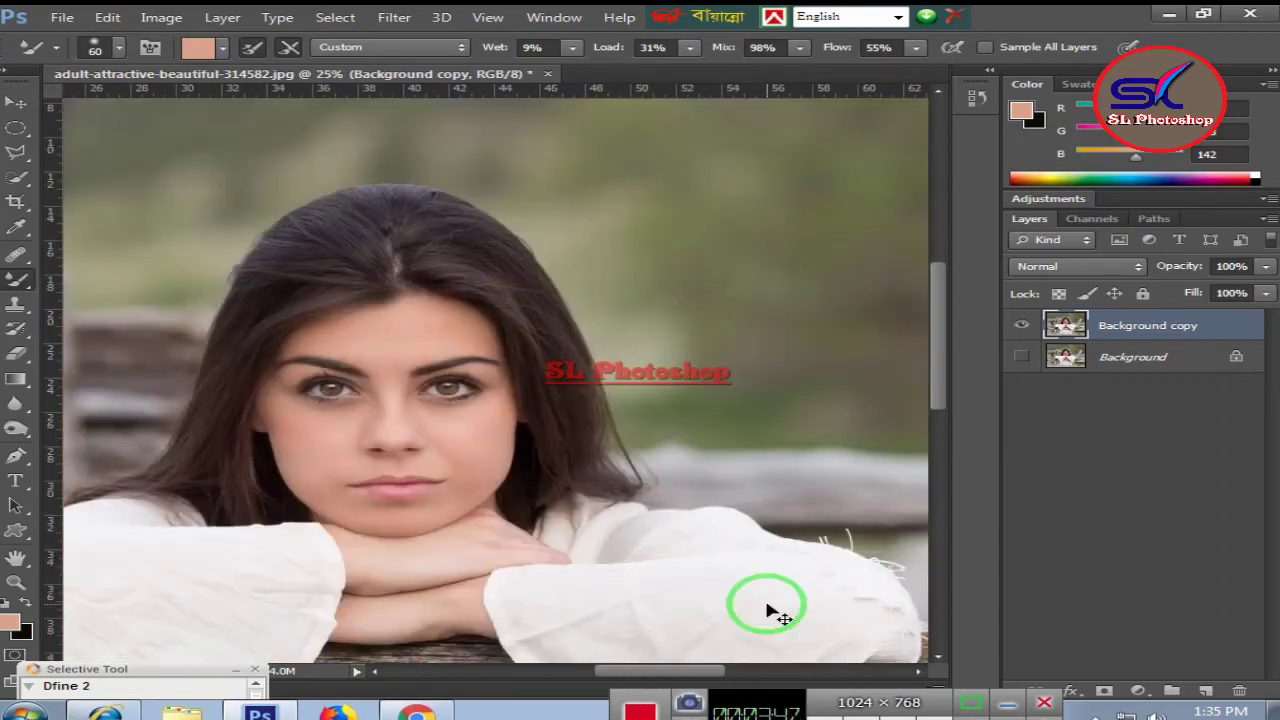
pyautogui.hotkey('ctrl', '+')
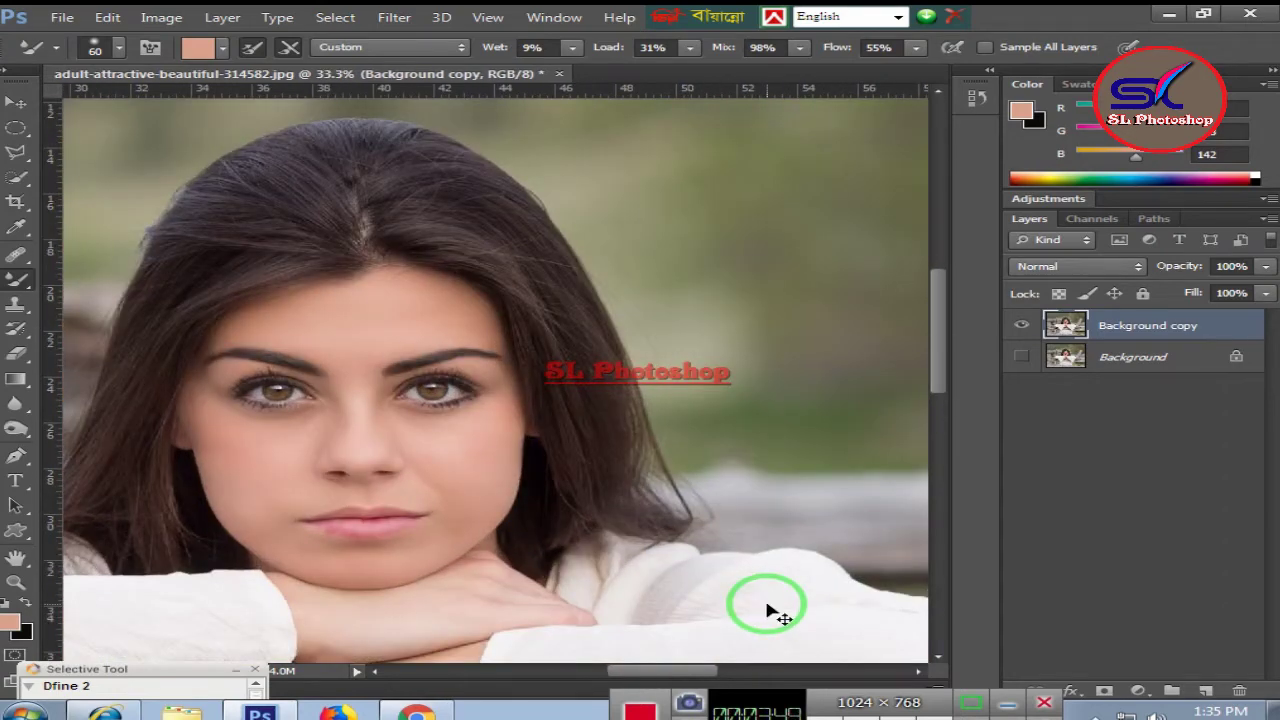
pyautogui.hotkey('ctrl', '+')
pyautogui.hotkey('ctrl', '+')
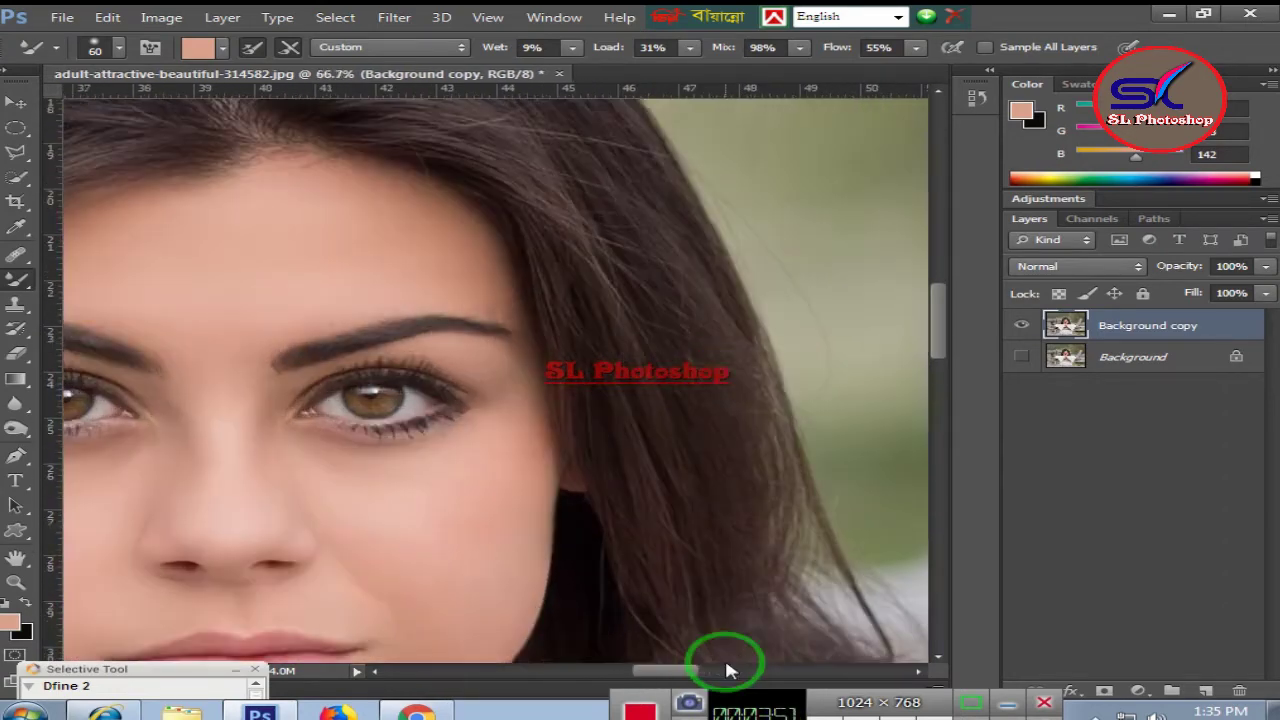
pyautogui.hscroll(-5, 660, 672)
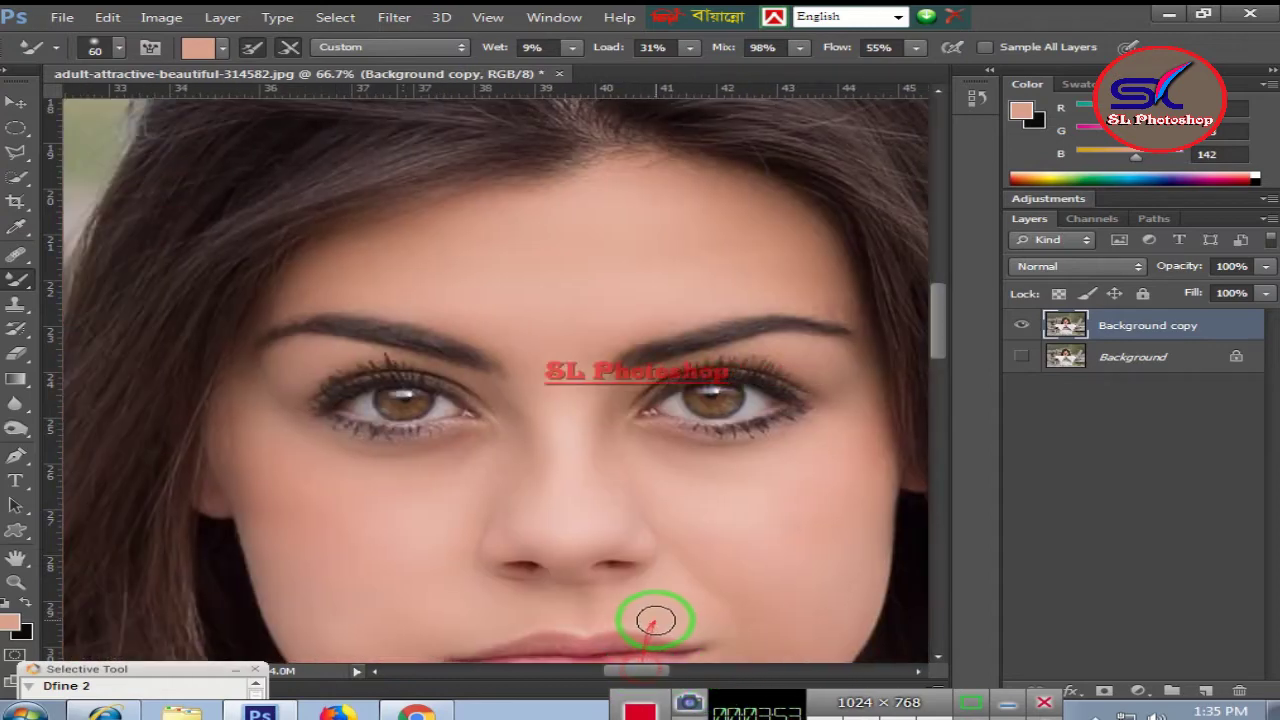
pyautogui.scroll(-2, 657, 615)
pyautogui.scroll(-1, 657, 621)
pyautogui.scroll(-1, 657, 621)
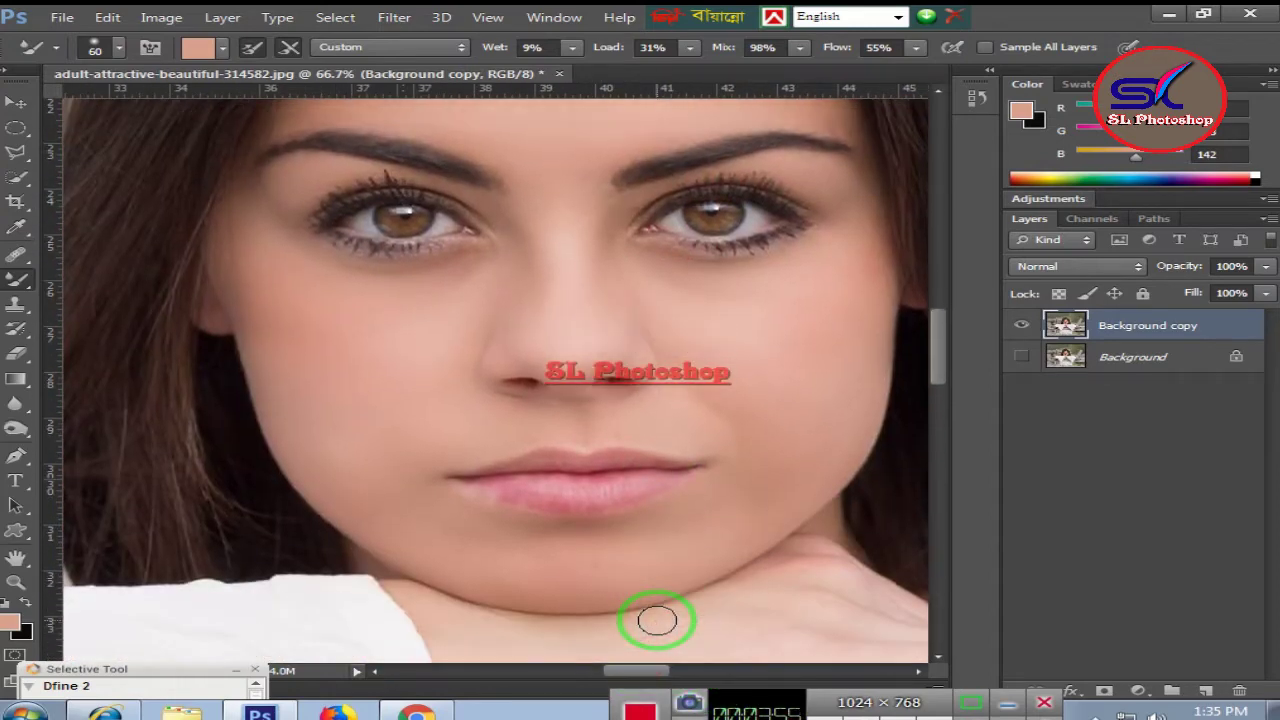
# Add an empty Layer 1 above Background copy and zoom to 100% on the lips.
pyautogui.click(1205, 690)
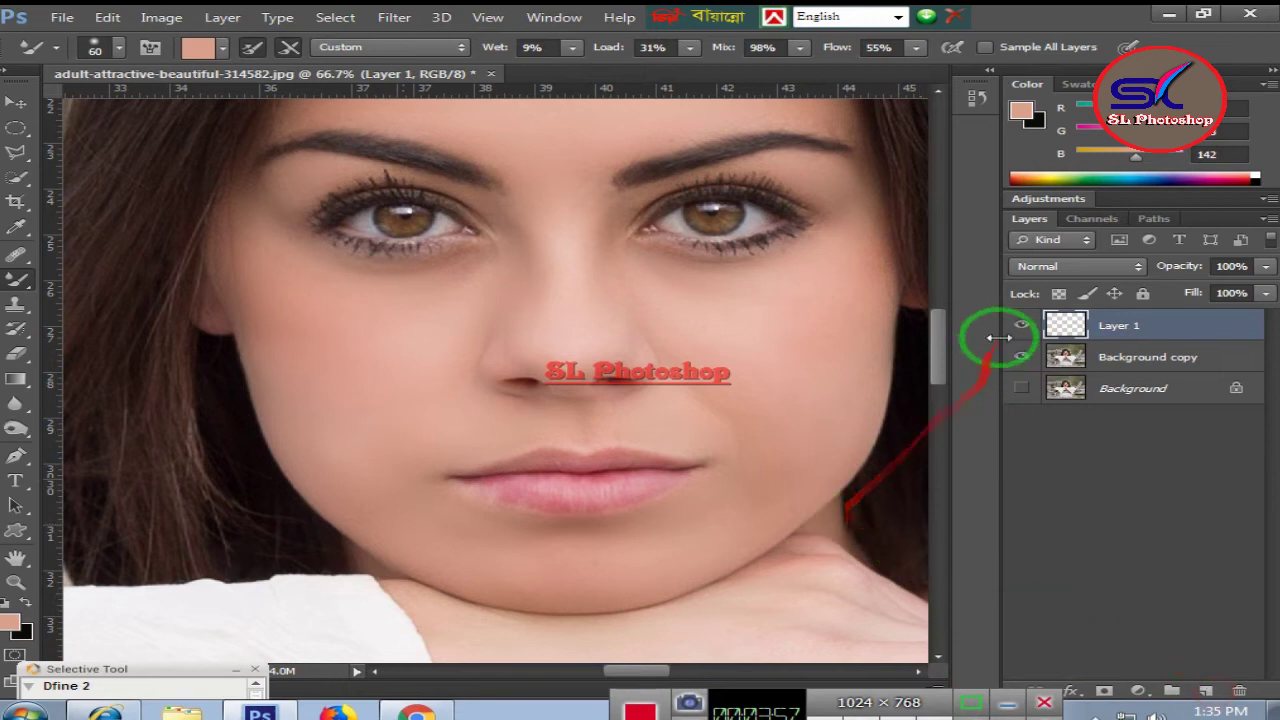
pyautogui.hotkey('ctrl', '+')
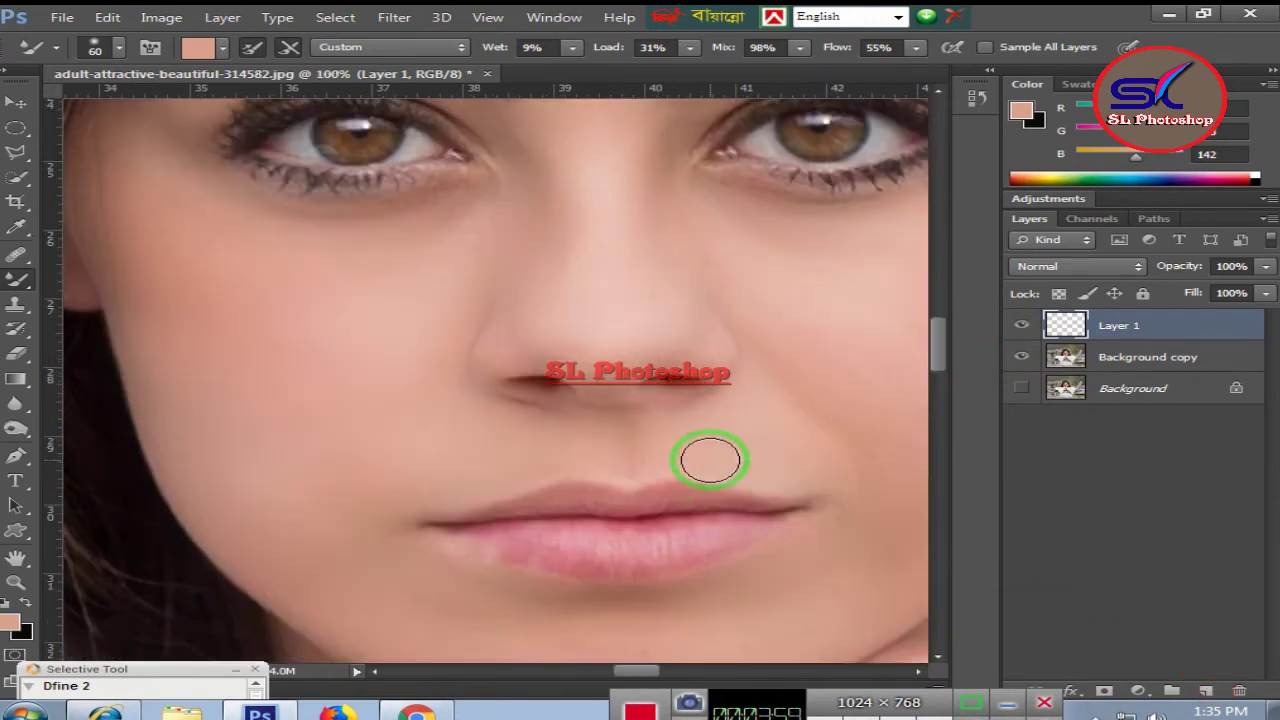
pyautogui.click(15, 152)
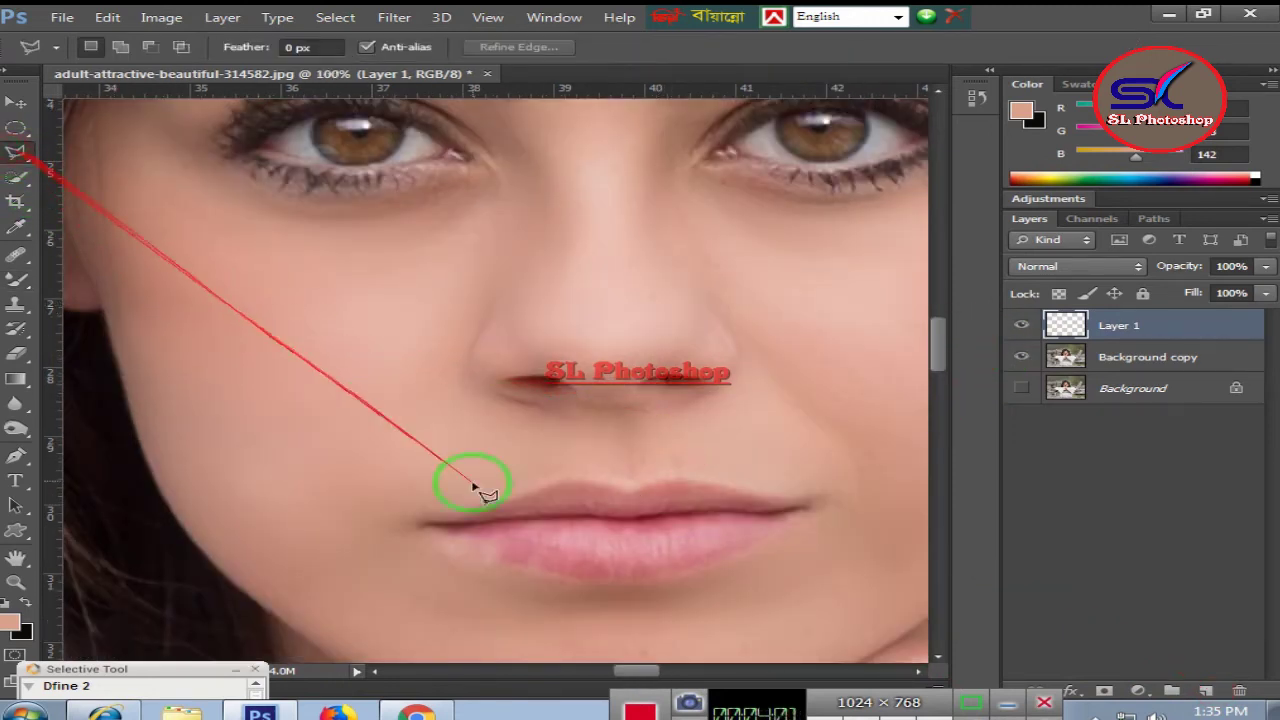
# Trace the lips with the Polygonal Lasso into a closed selection.
pyautogui.click(418, 521)
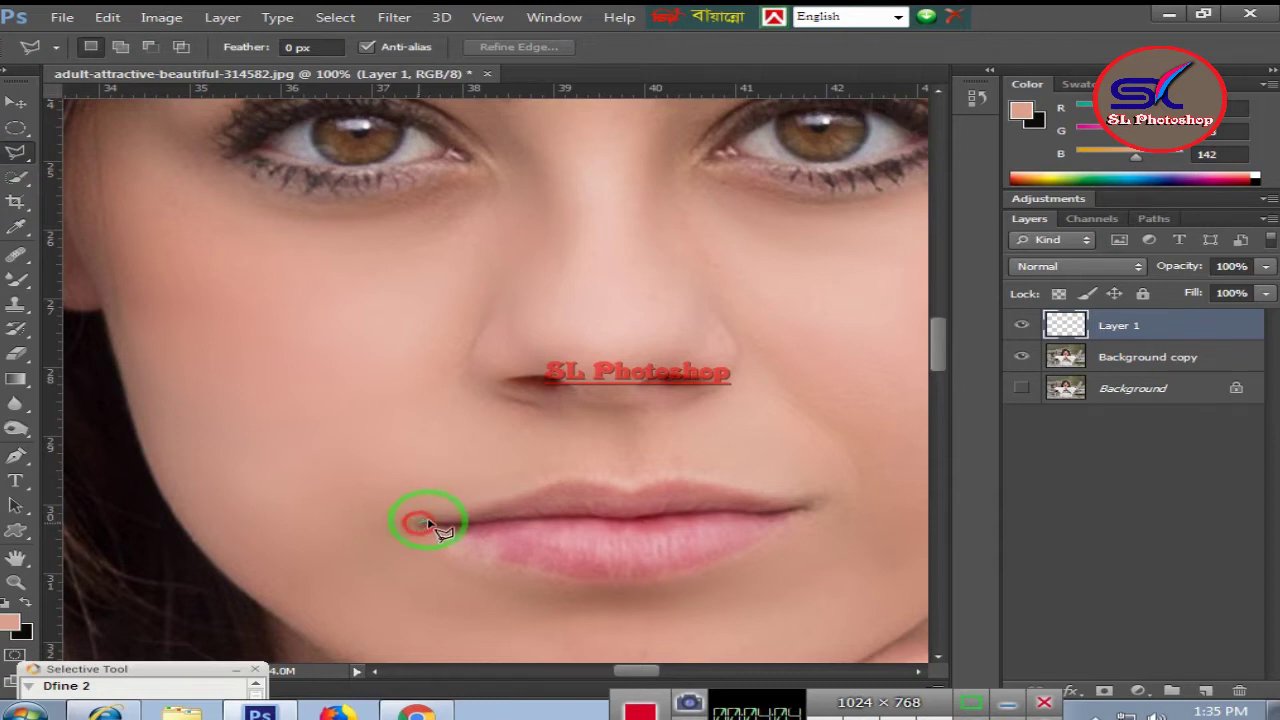
pyautogui.click(488, 505)
pyautogui.moveTo(563, 480); pyautogui.dragTo(643, 490)
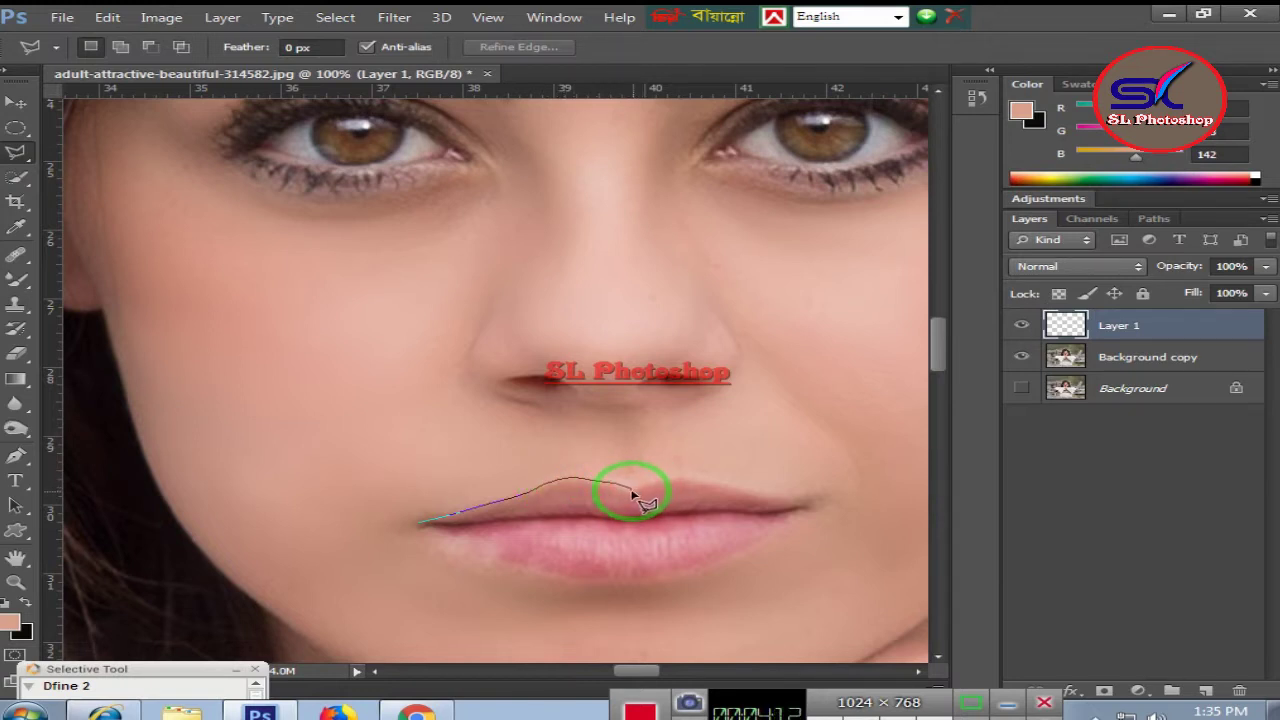
pyautogui.click(640, 487)
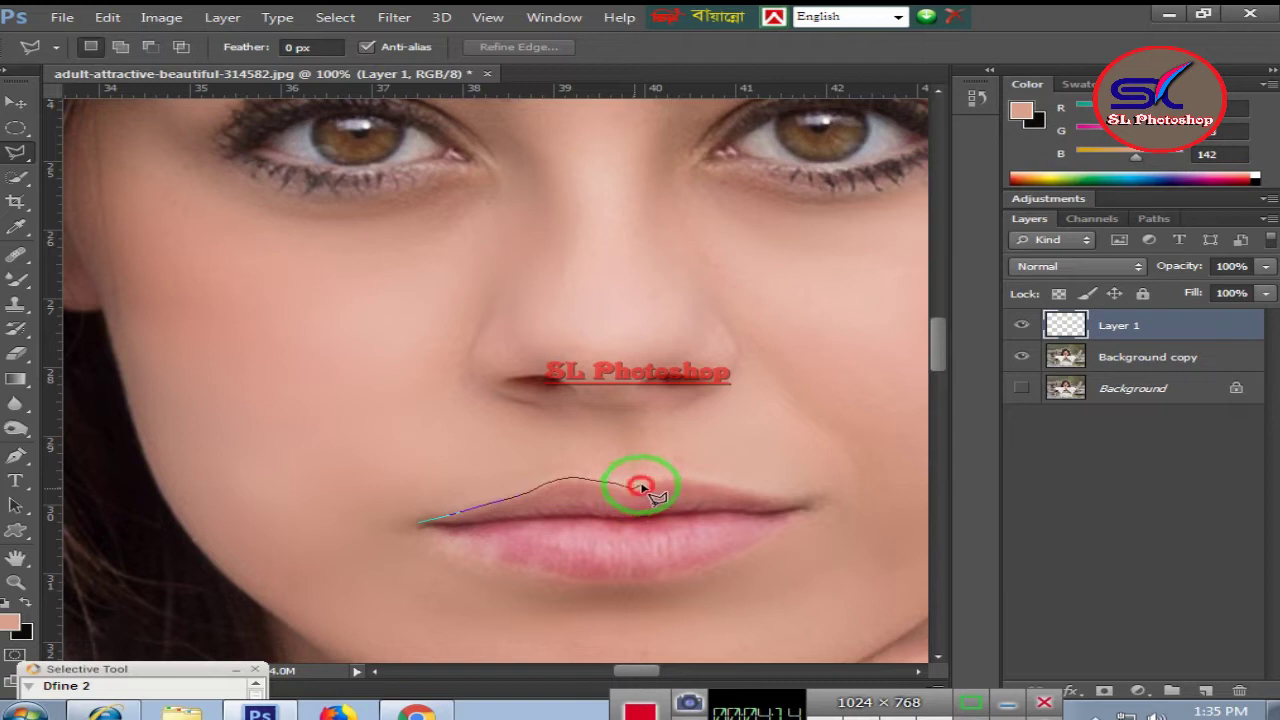
pyautogui.moveTo(660, 480); pyautogui.dragTo(815, 495)
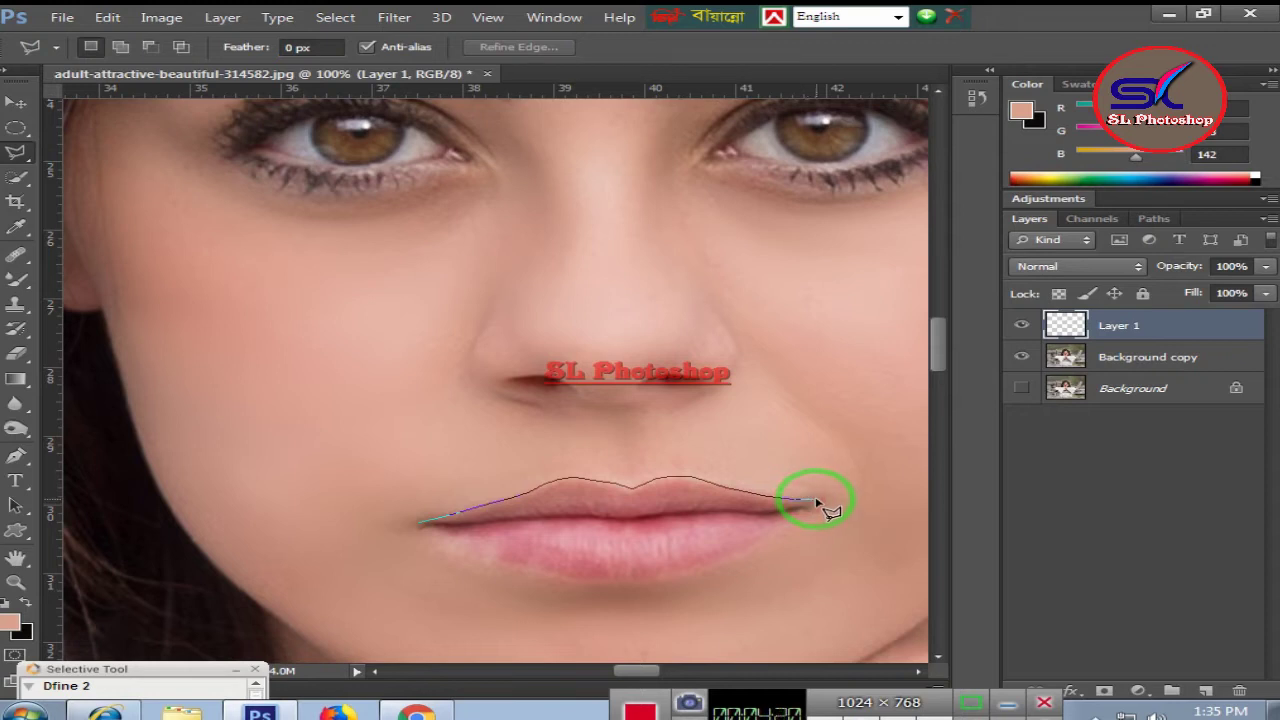
pyautogui.click(821, 498)
pyautogui.click(768, 545)
pyautogui.click(735, 560)
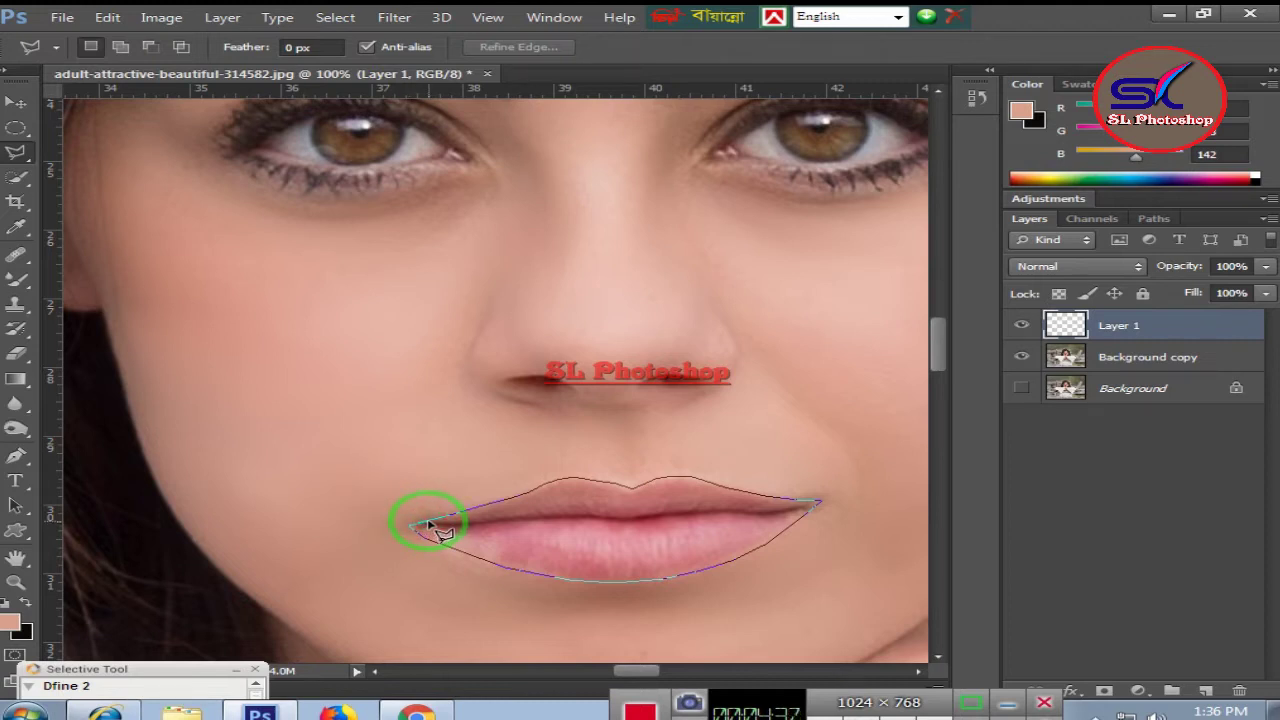
pyautogui.click(427, 526)
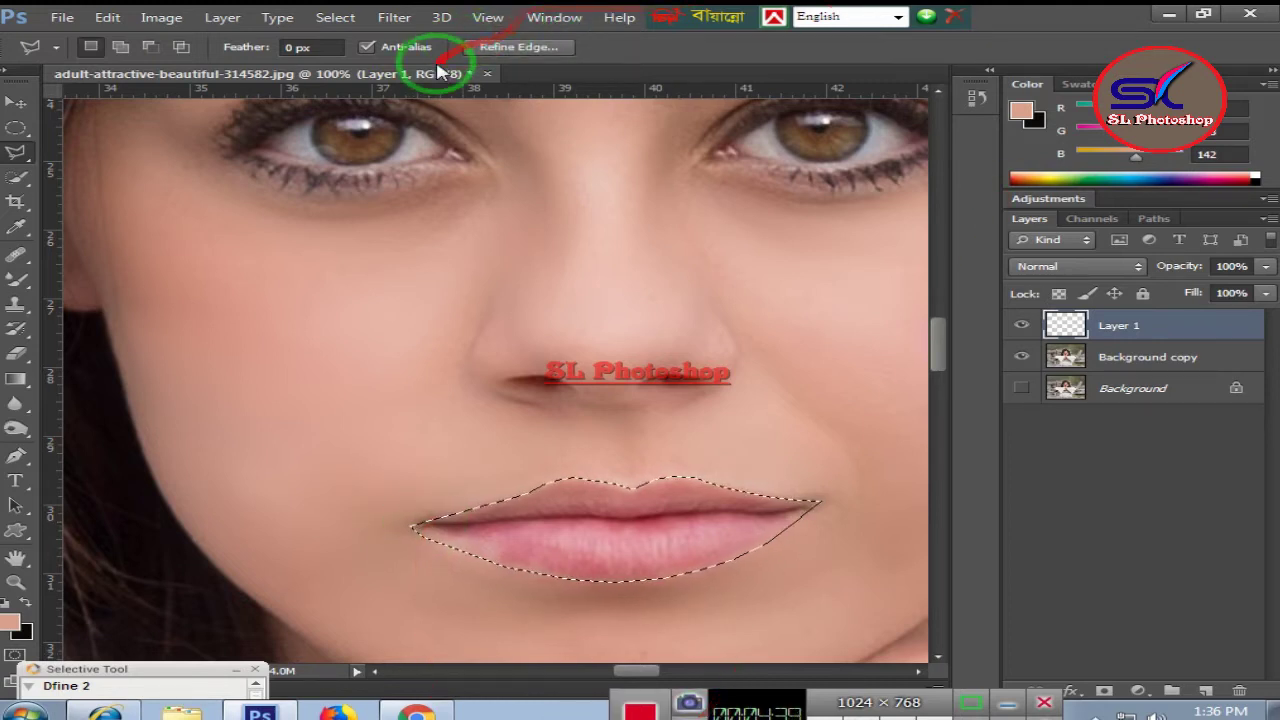
# Add a pink-red (f20a41) Solid Color fill layer on the lips at 72% opacity.
pyautogui.click(336, 18)
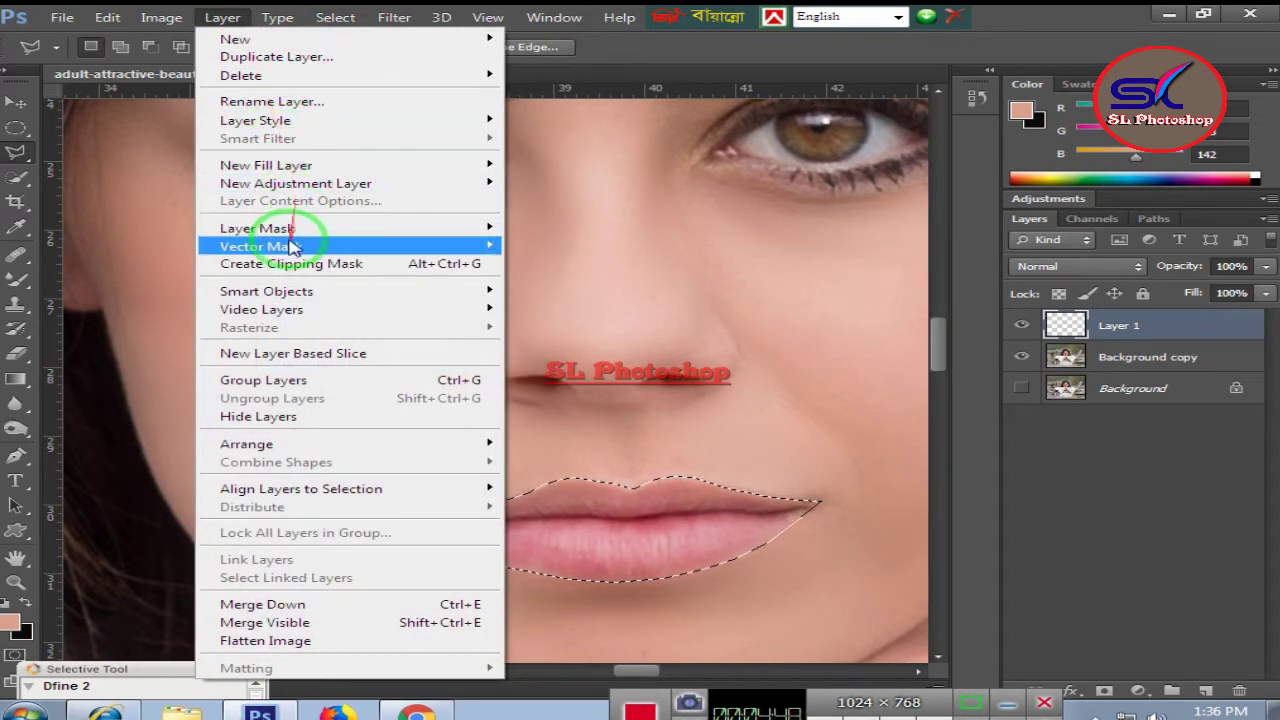
pyautogui.moveTo(266, 165)
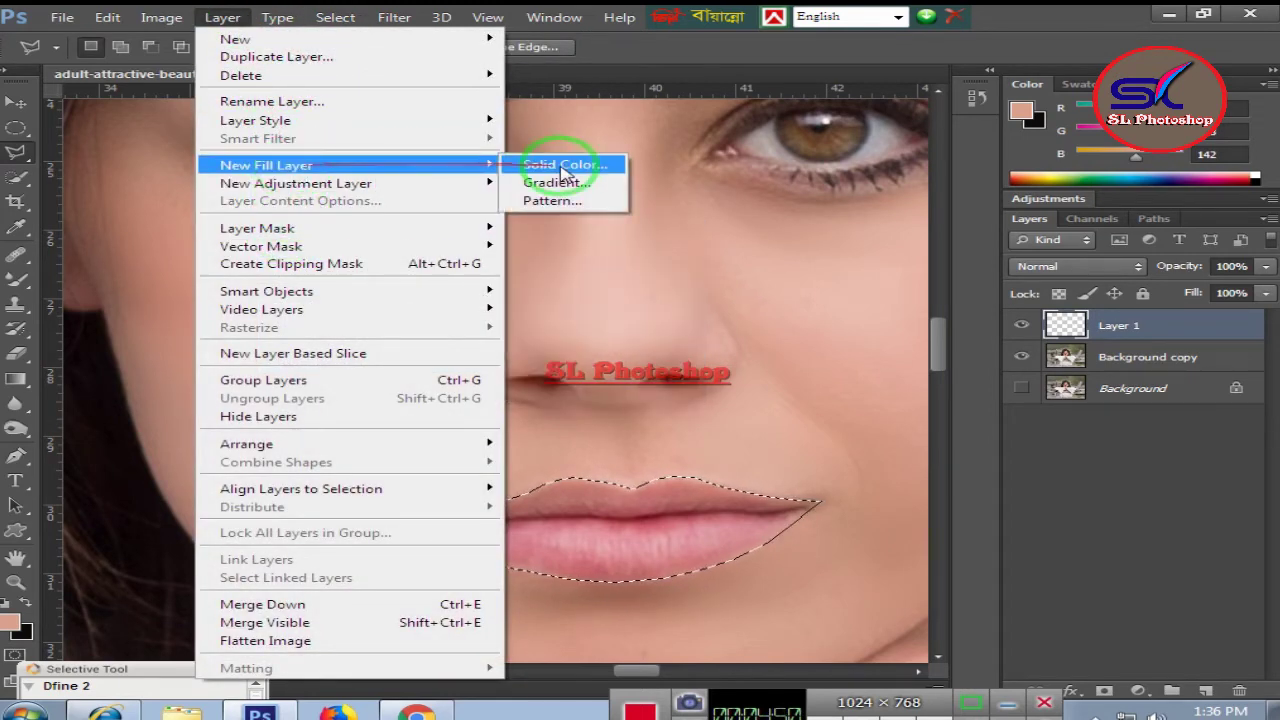
pyautogui.click(566, 168)
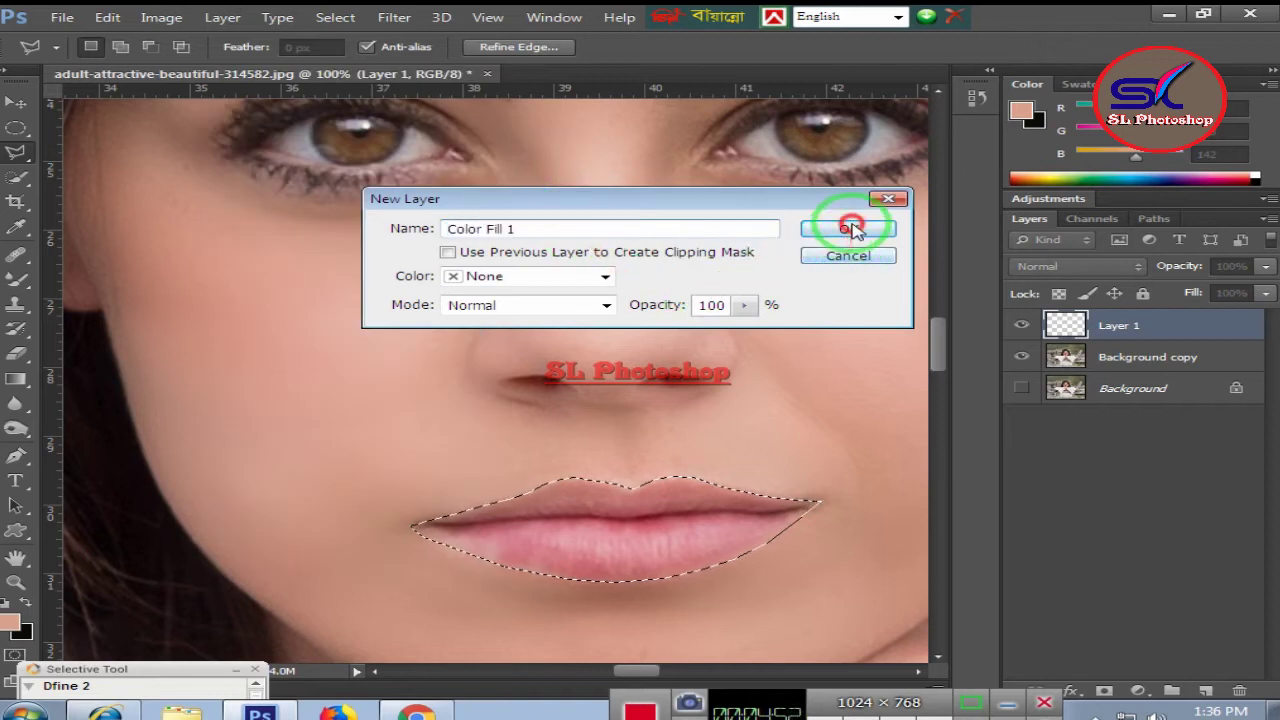
pyautogui.click(848, 229)
pyautogui.click(930, 185)
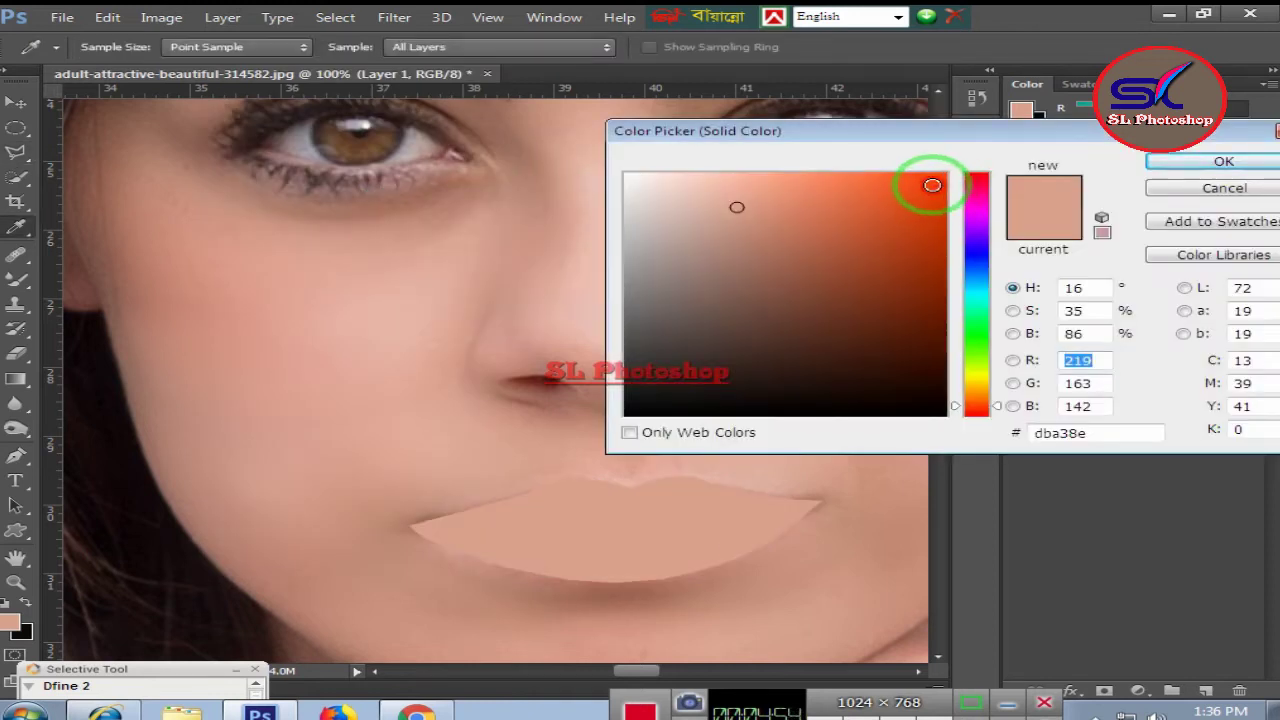
pyautogui.click(974, 182)
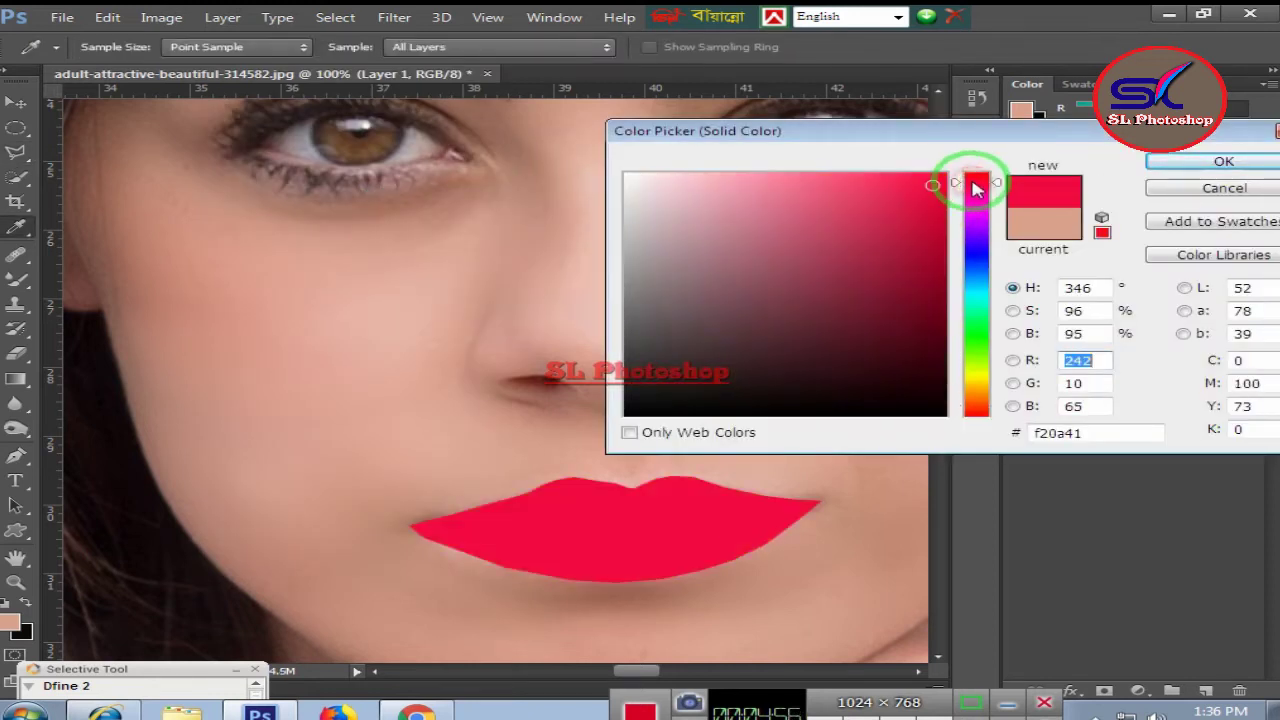
pyautogui.click(1155, 162)
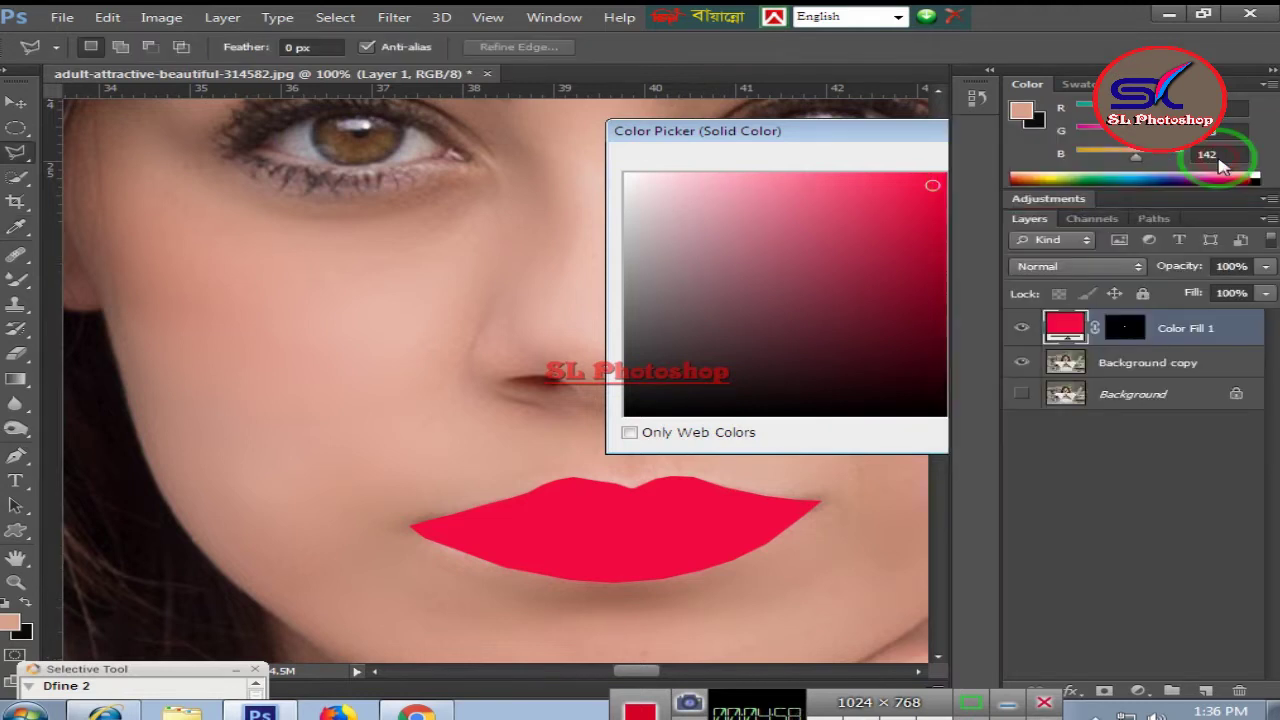
pyautogui.moveTo(1150, 345)
pyautogui.mouseDown()
pyautogui.moveTo(1266, 268)
pyautogui.moveTo(1213, 288)
pyautogui.moveTo(1229, 288)
pyautogui.mouseUp()
pyautogui.click(1268, 268)
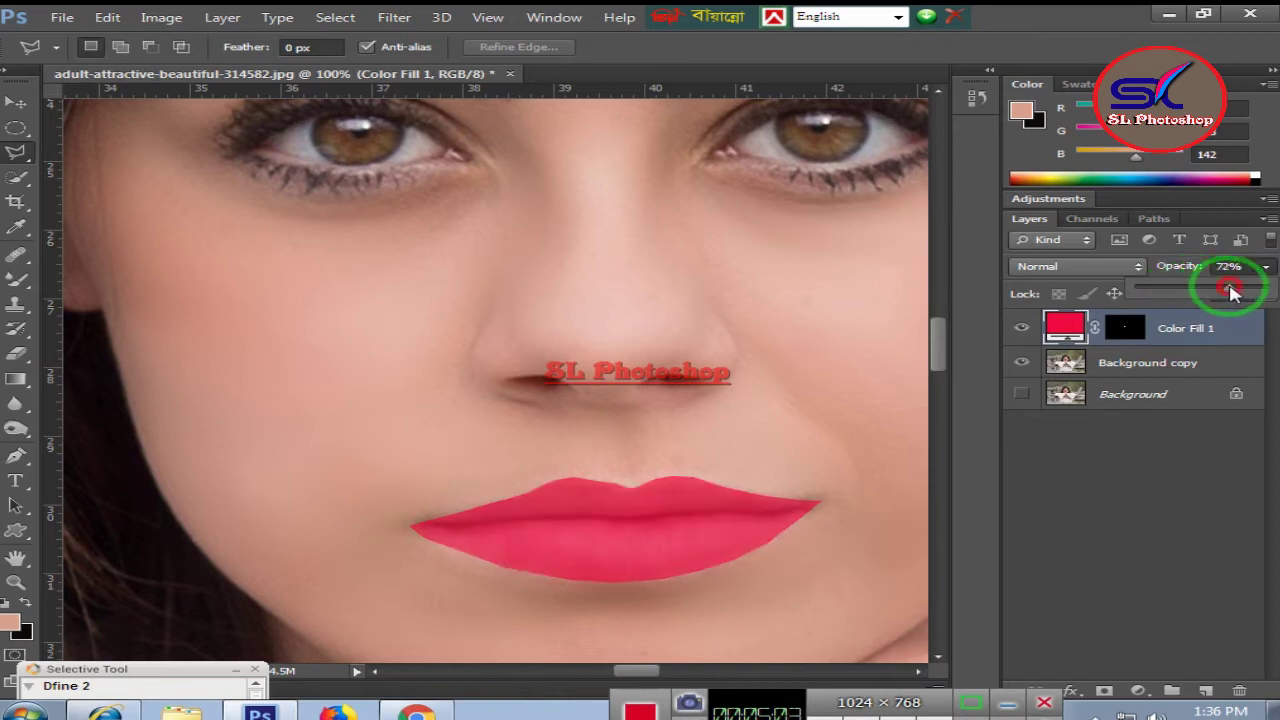
# Lower the Color Fill 1 layer's Fill from 100% to 83%.
pyautogui.click(1266, 268)
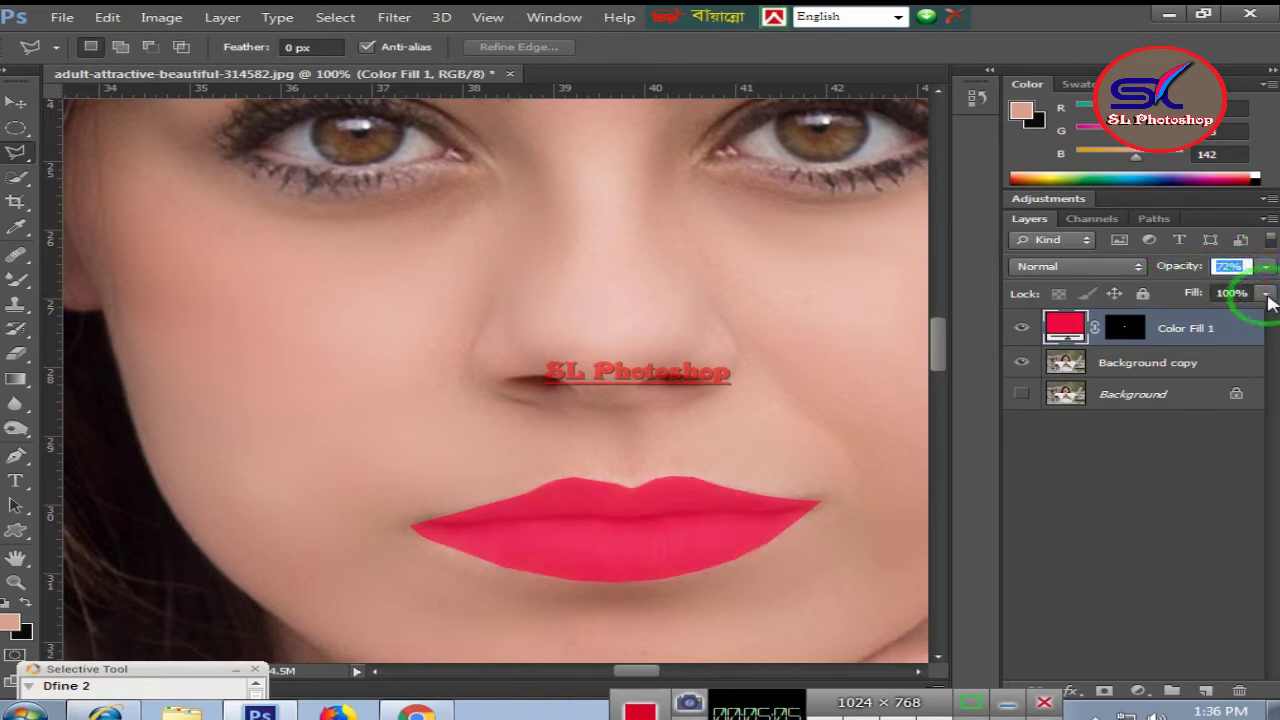
pyautogui.click(1266, 293)
pyautogui.moveTo(1251, 318); pyautogui.dragTo(1240, 322)
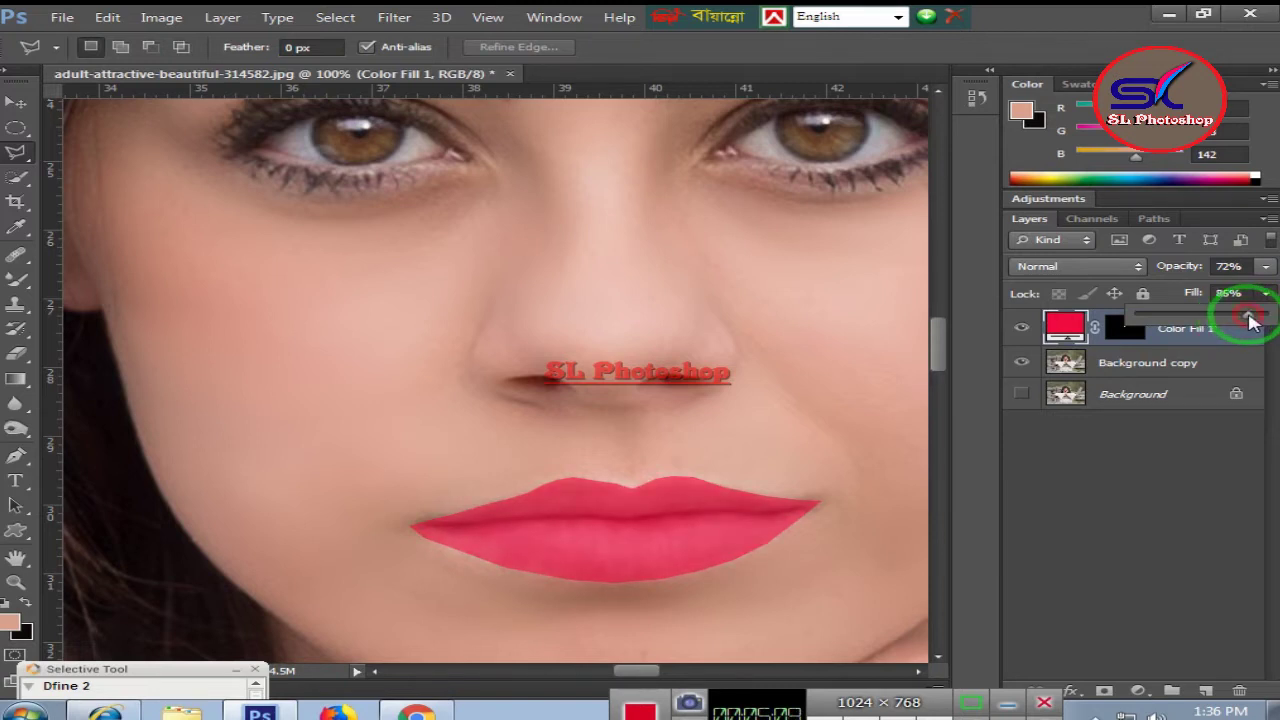
pyautogui.moveTo(1251, 319)
pyautogui.mouseDown()
pyautogui.moveTo(1230, 316)
pyautogui.moveTo(1247, 318)
pyautogui.mouseUp()
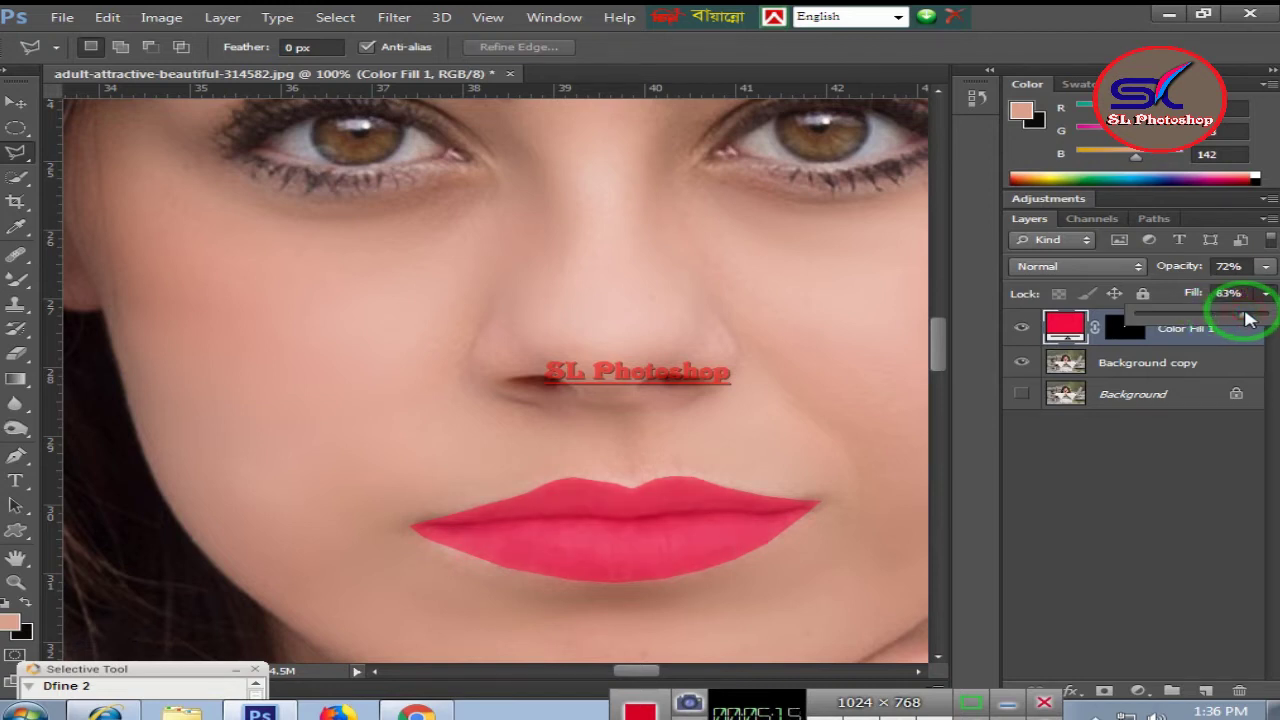
pyautogui.click(1270, 296)
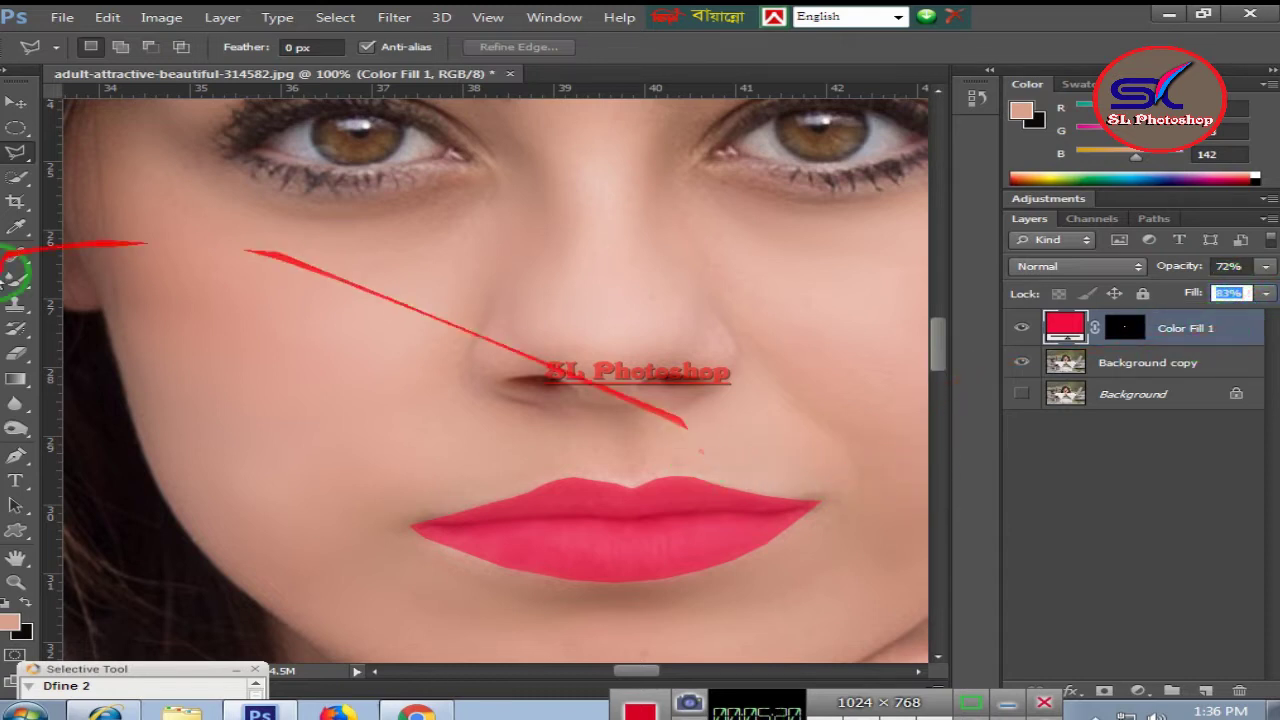
# Switch to the Eraser Tool, rasterize Color Fill 1 and zoom in on the lips.
pyautogui.click(15, 352)
pyautogui.click(125, 350)
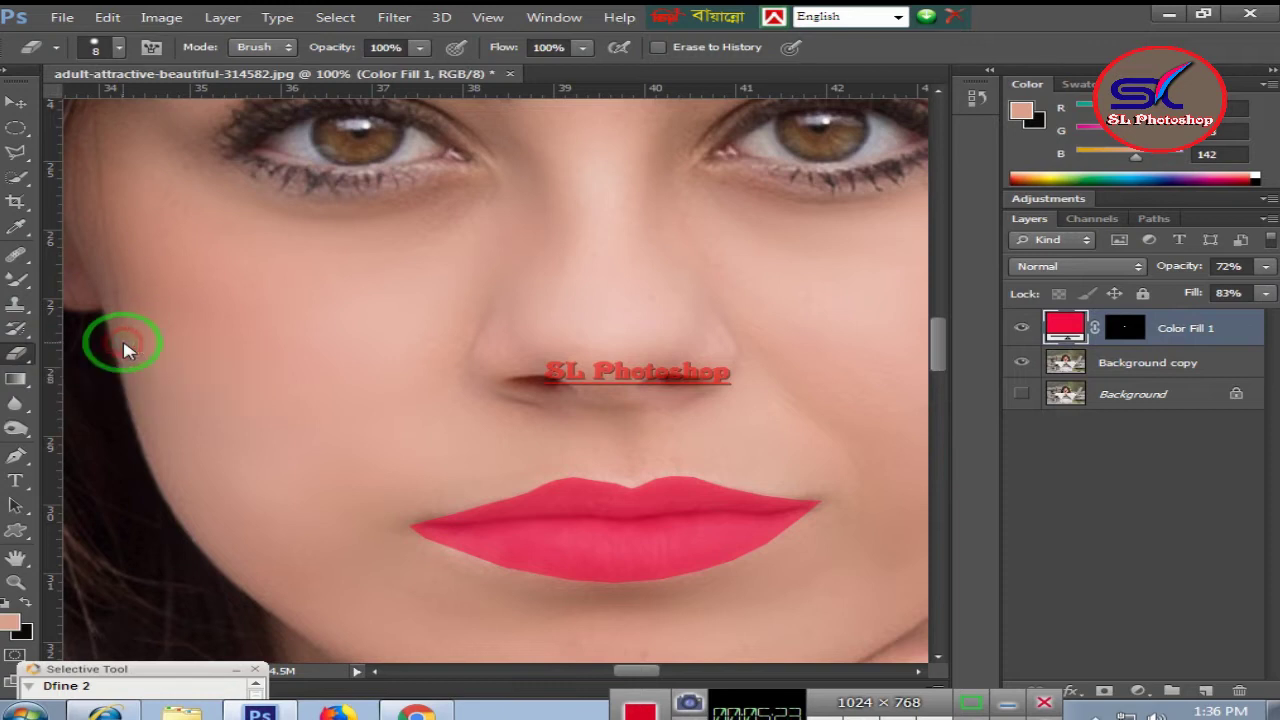
pyautogui.click(435, 450)
pyautogui.click(596, 296)
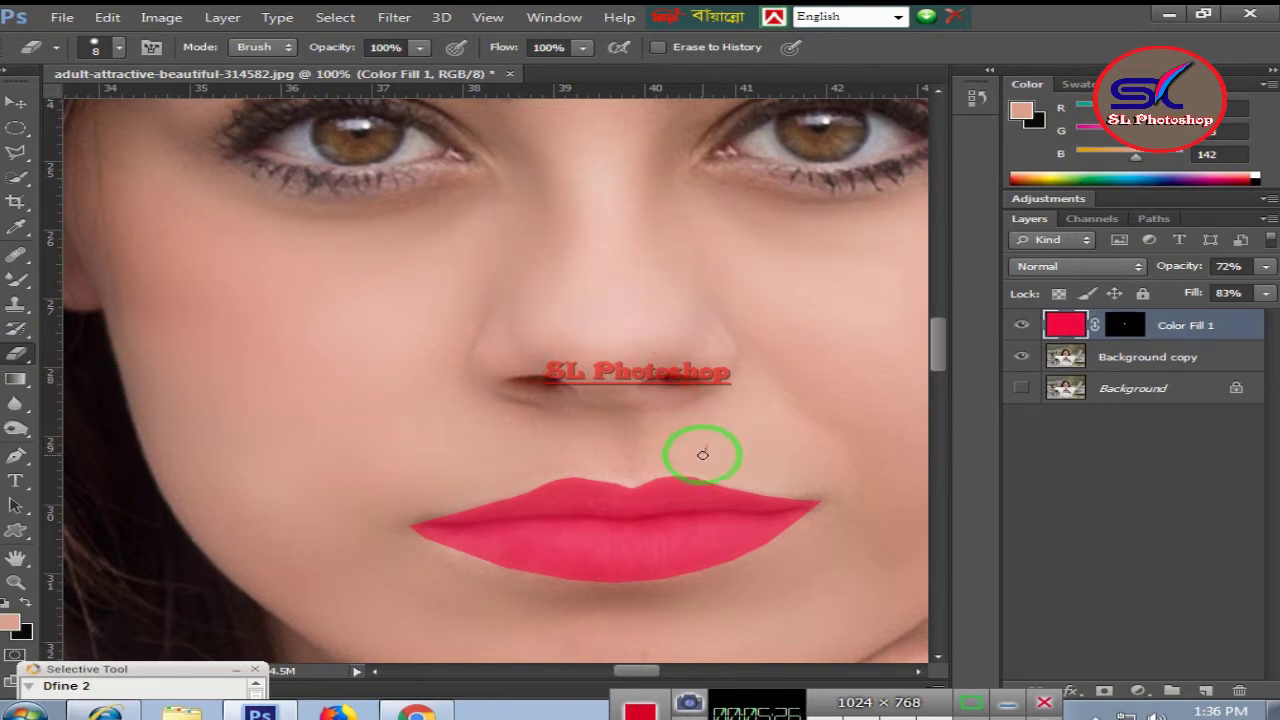
pyautogui.scroll(1, 700, 465)
pyautogui.scroll(1, 700, 465)
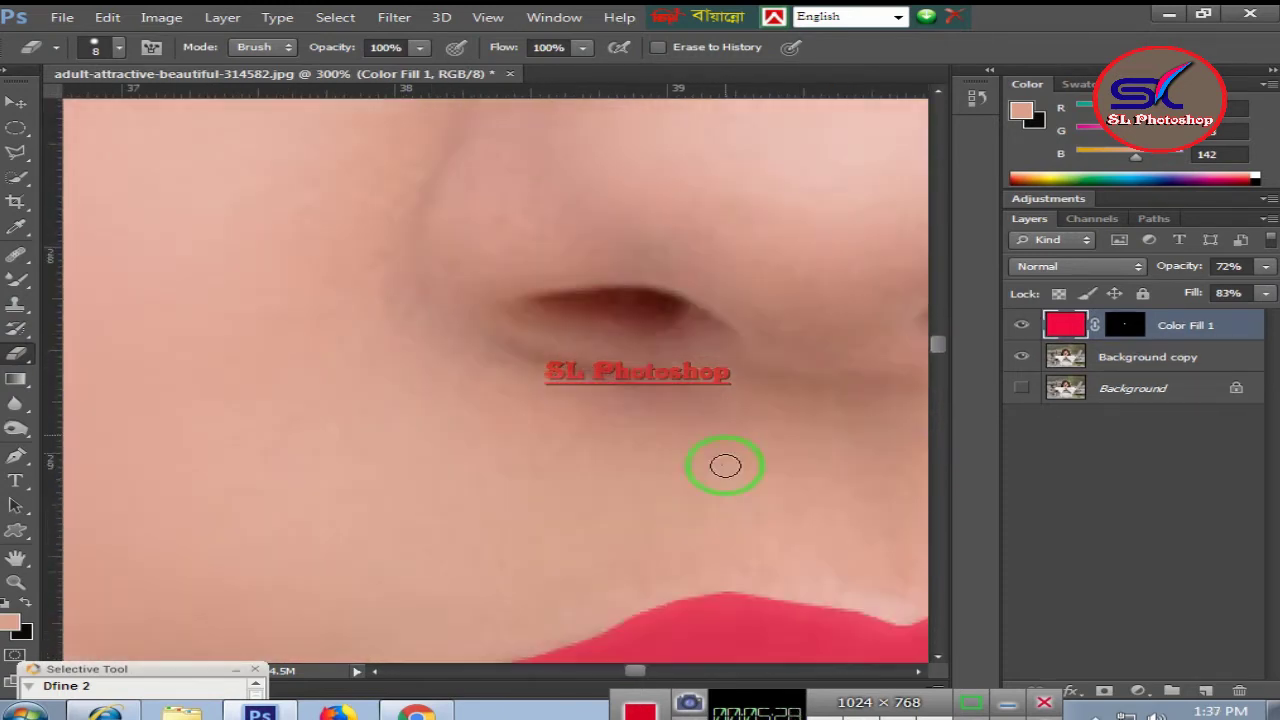
pyautogui.scroll(-3, 784, 483)
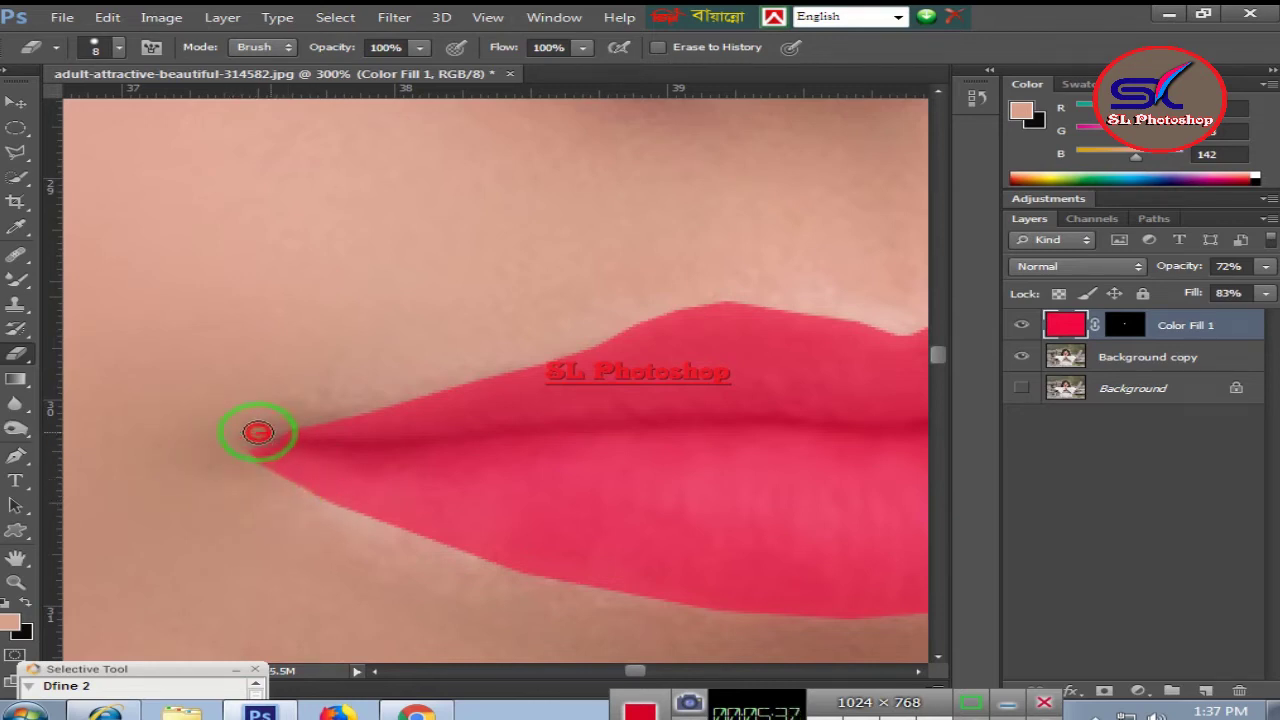
# Erase stray pink at the lip corners and along the upper and lower lip edges.
pyautogui.moveTo(258, 432); pyautogui.dragTo(563, 314)
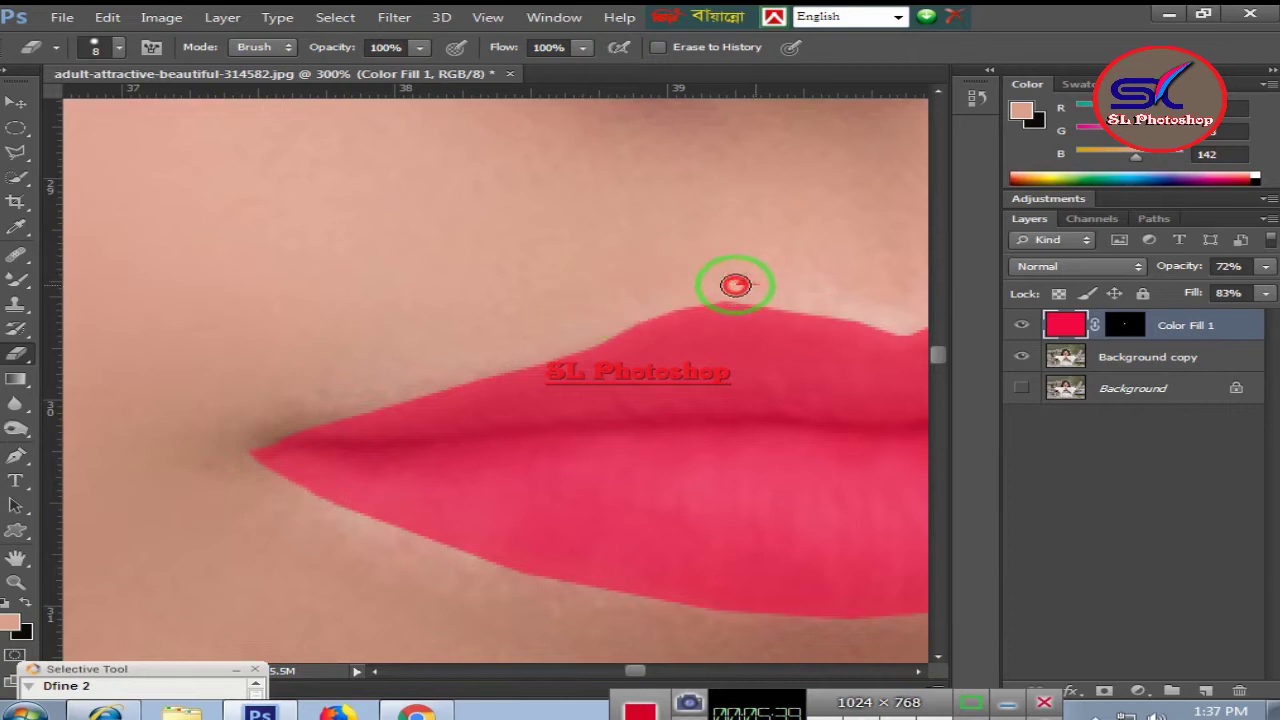
pyautogui.moveTo(735, 285)
pyautogui.mouseDown()
pyautogui.moveTo(694, 291)
pyautogui.moveTo(814, 294)
pyautogui.moveTo(886, 320)
pyautogui.mouseUp()
pyautogui.click(651, 669)
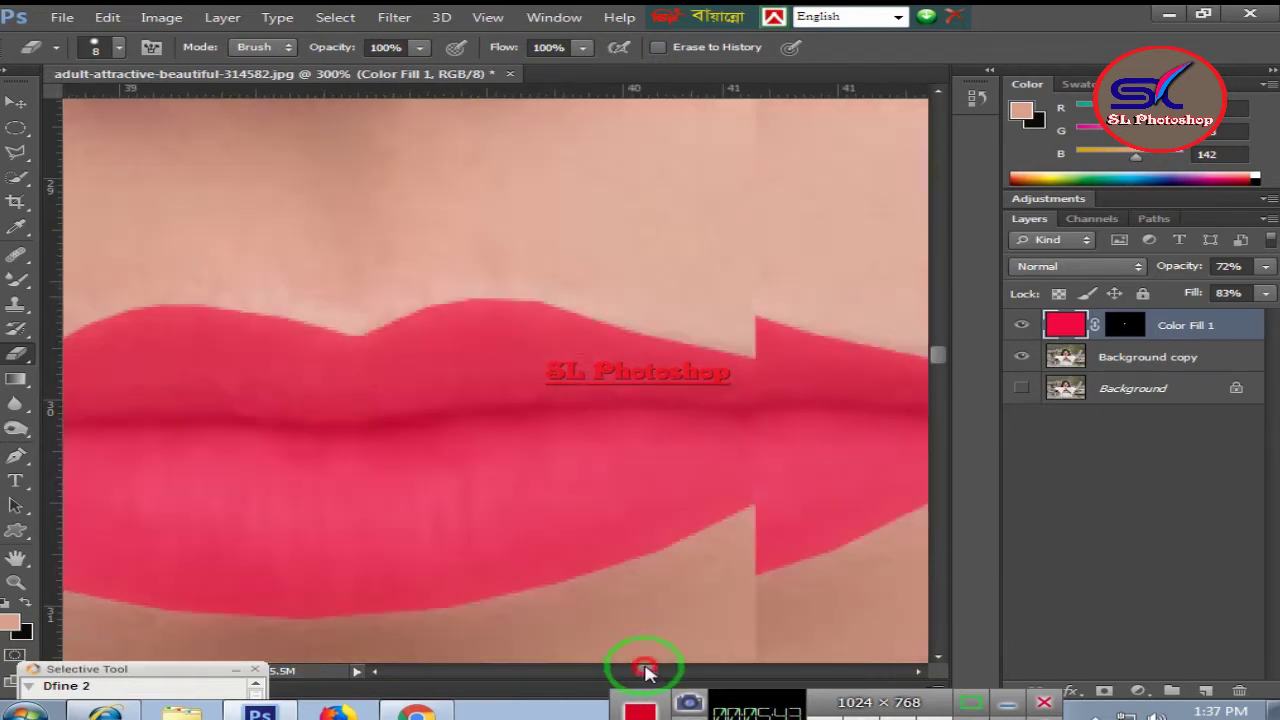
pyautogui.moveTo(645, 670); pyautogui.dragTo(643, 671)
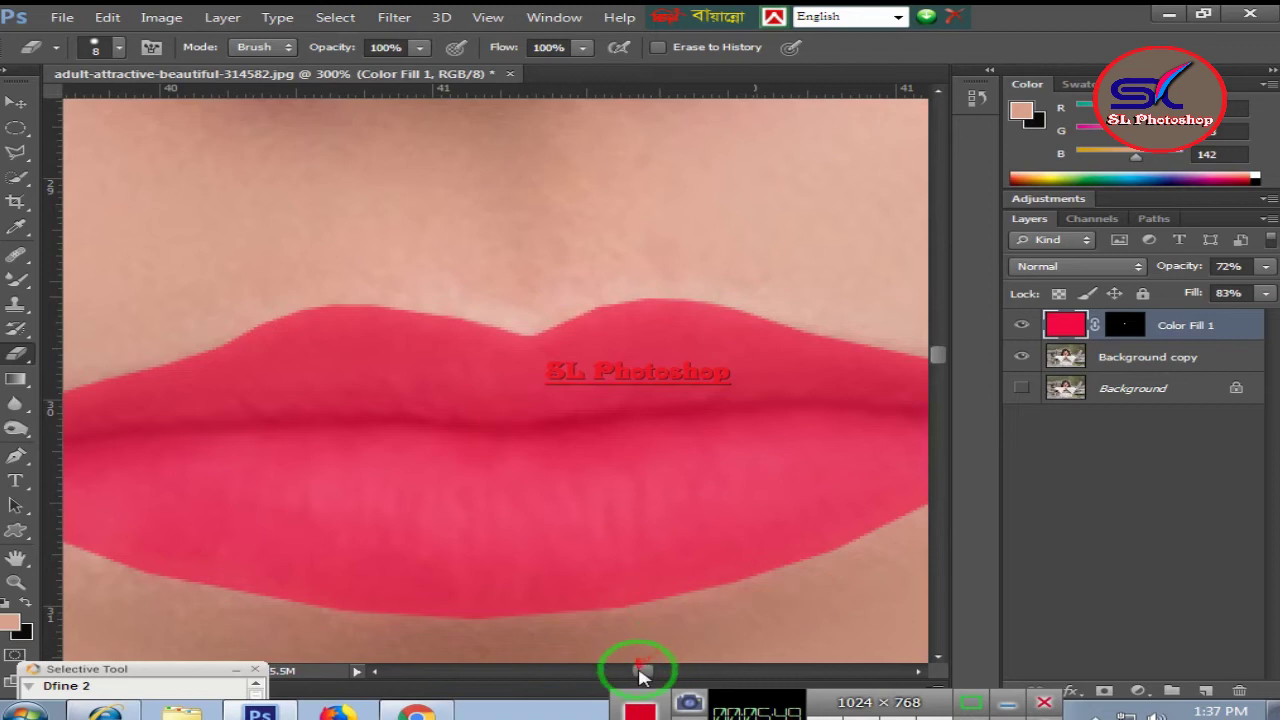
pyautogui.moveTo(640, 670); pyautogui.dragTo(651, 670)
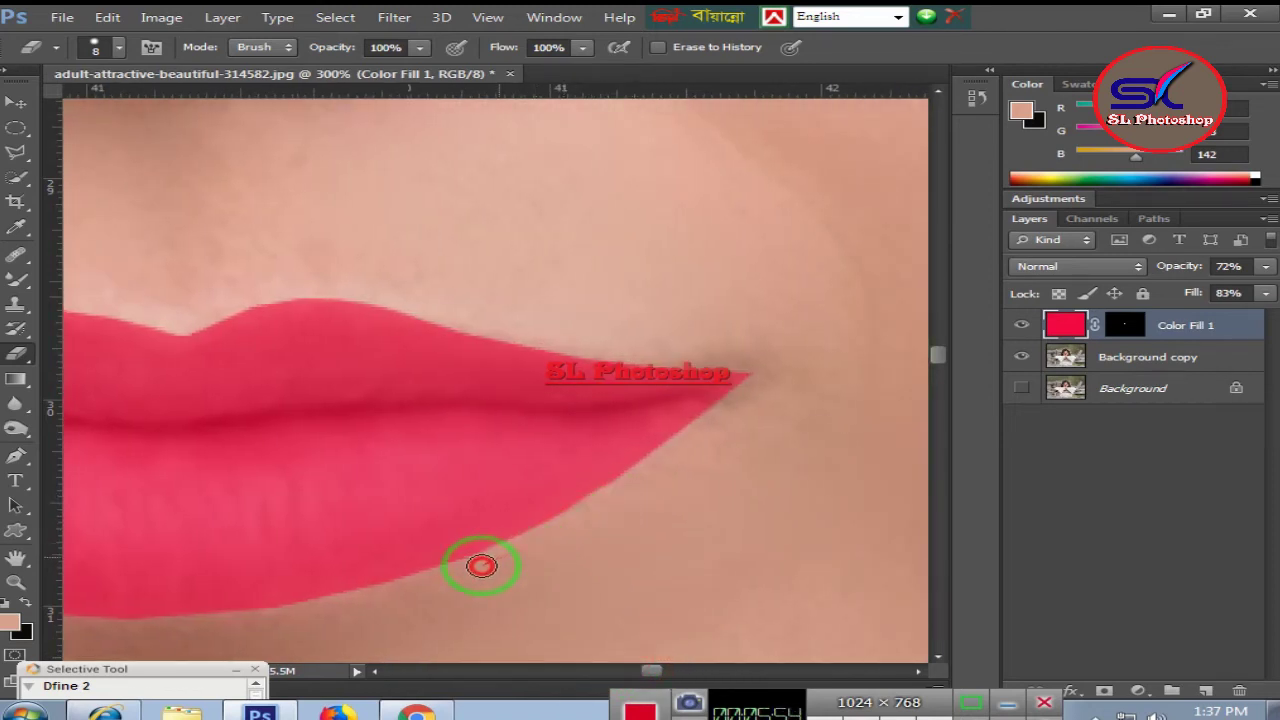
pyautogui.moveTo(481, 566); pyautogui.dragTo(578, 519)
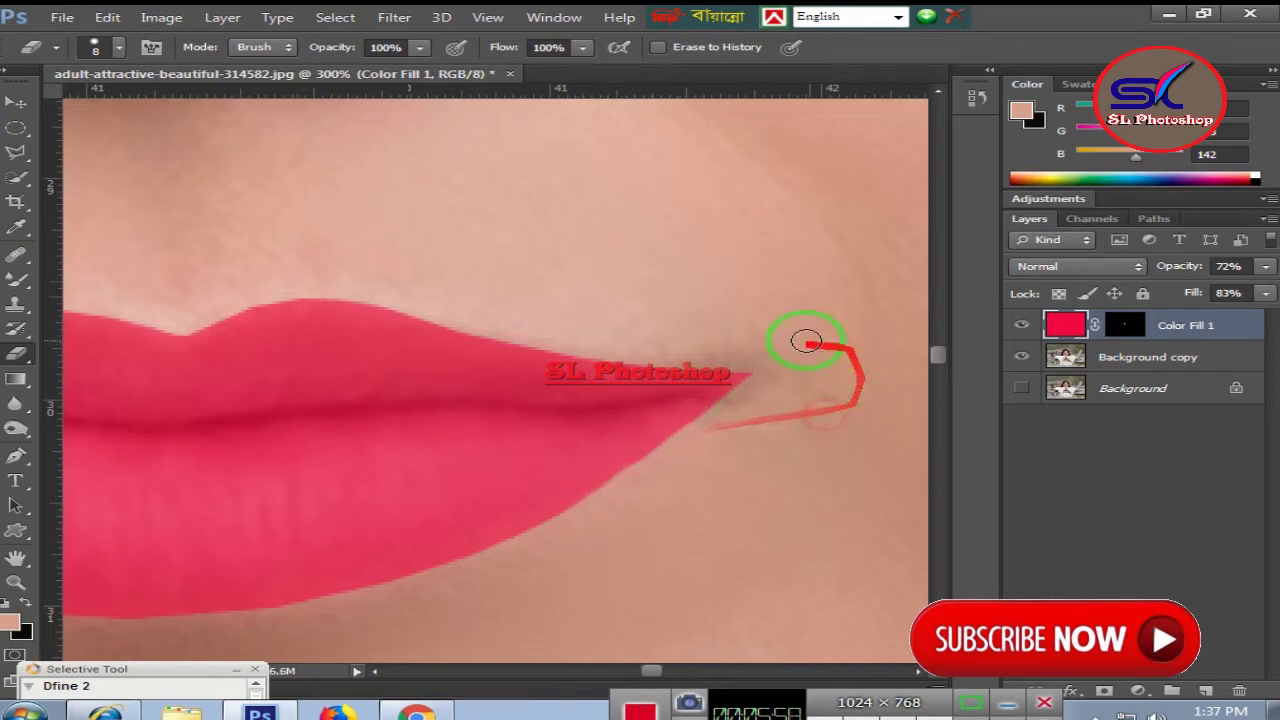
pyautogui.moveTo(655, 675)
pyautogui.mouseDown()
pyautogui.moveTo(628, 677)
pyautogui.moveTo(657, 662)
pyautogui.mouseUp()
# Frame the face, add empty Layer 1 above the Color Fill 1 lip layer, and set black as foreground.
pyautogui.hotkey('ctrl', '-')
pyautogui.hotkey('ctrl', '-')
pyautogui.hotkey('ctrl', '-')
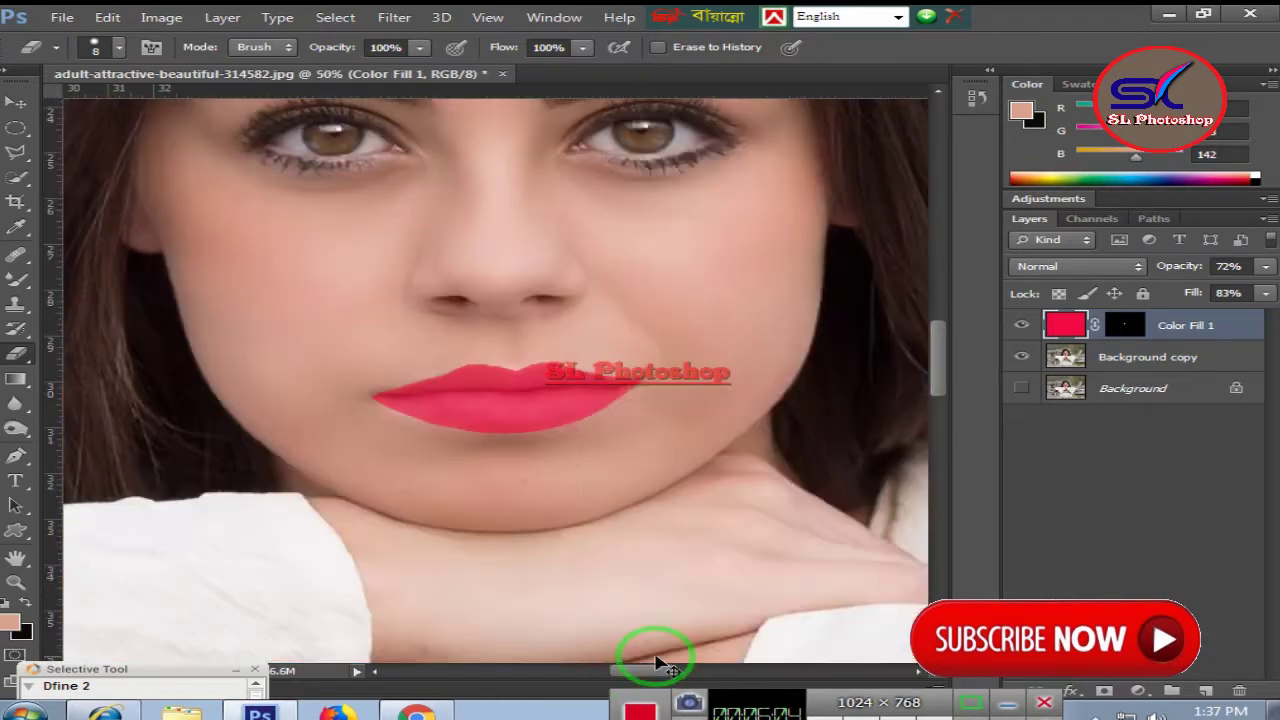
pyautogui.hotkey('ctrl', '-')
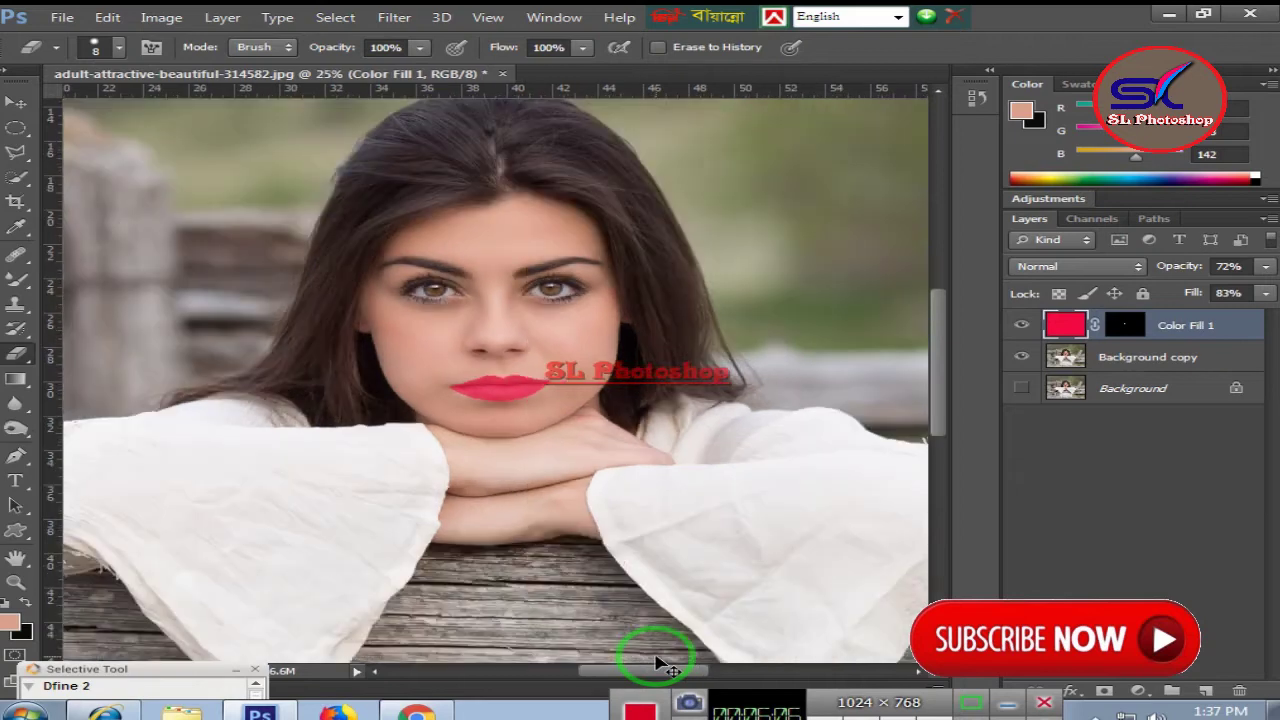
pyautogui.hotkey('ctrl', '+')
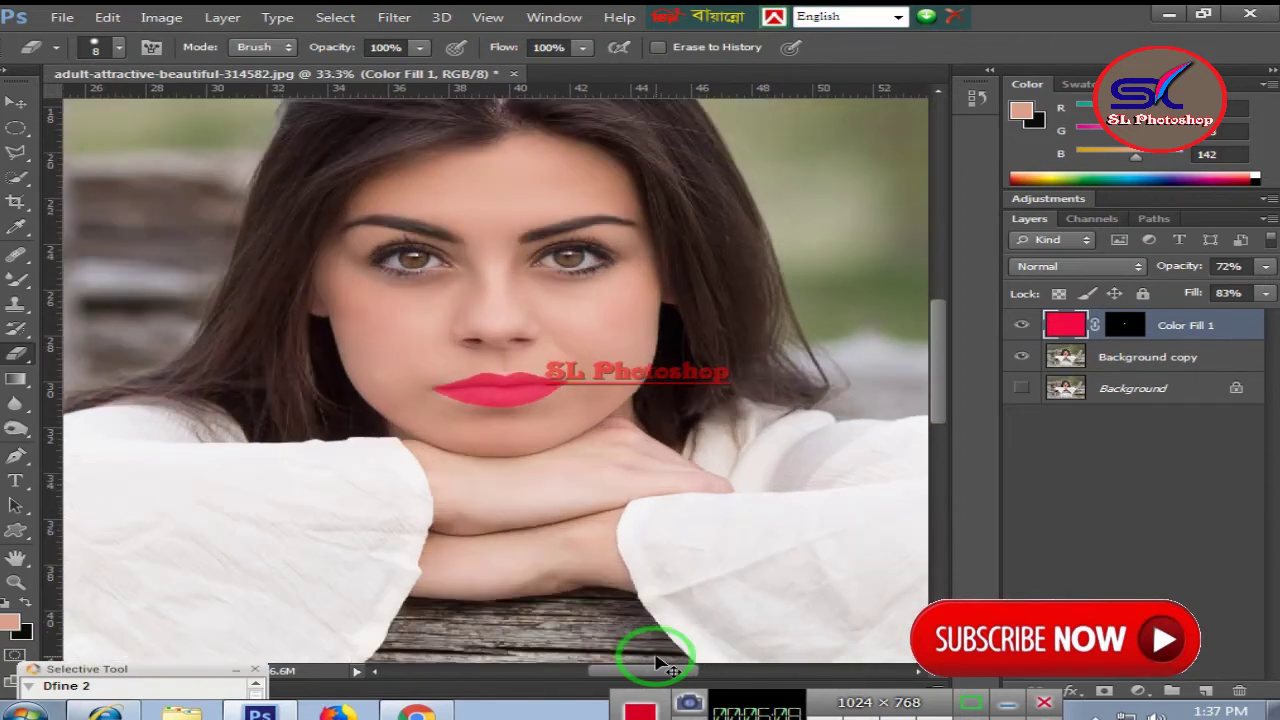
pyautogui.hotkey('ctrl', '+')
pyautogui.hotkey('ctrl', '-')
pyautogui.hotkey('ctrl', '+')
pyautogui.hotkey('ctrl', '+')
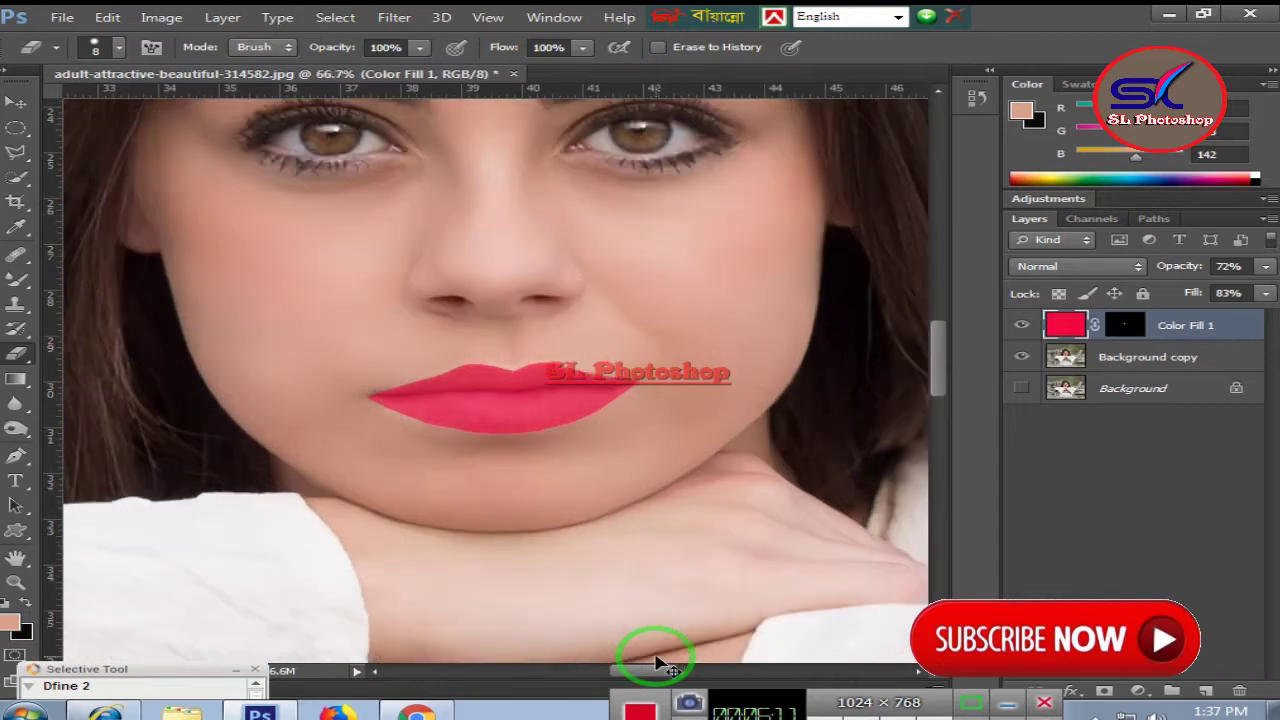
pyautogui.click(1205, 692)
pyautogui.moveTo(942, 366); pyautogui.dragTo(937, 340)
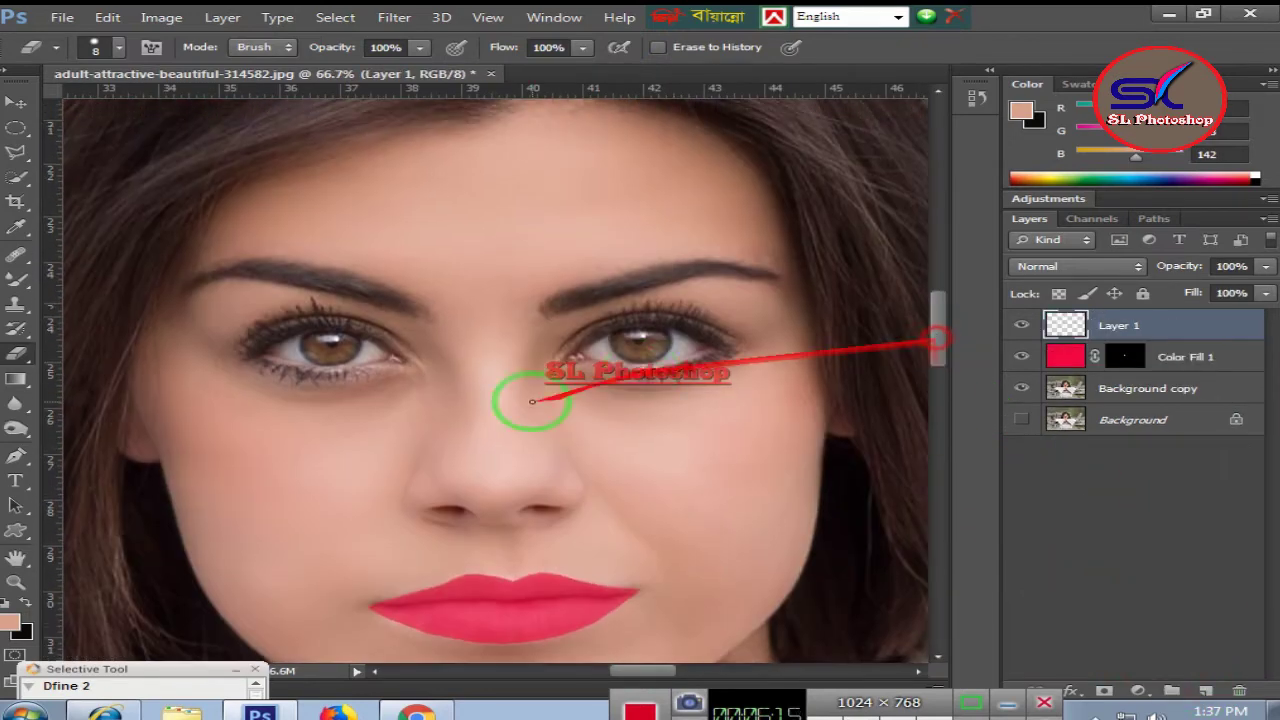
pyautogui.click(24, 604)
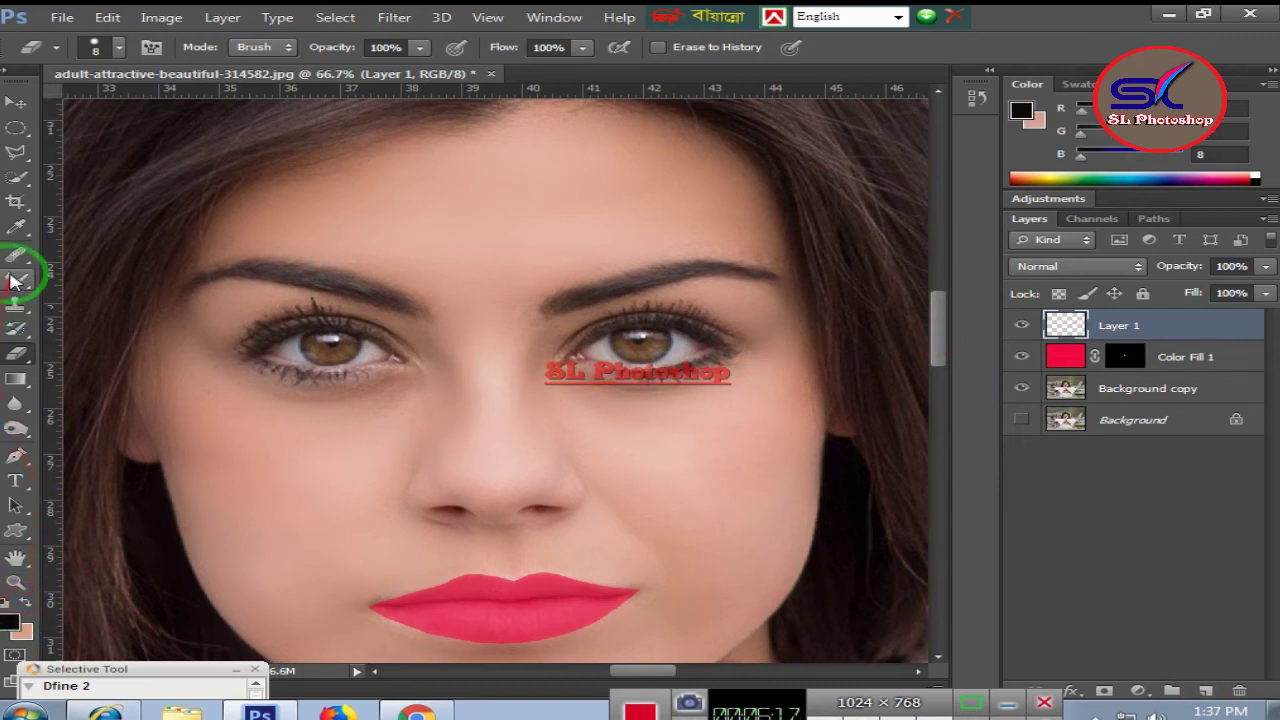
# Switch to a soft brush, reduce it to size 200 and zoom in on the nose bridge.
pyautogui.moveTo(12, 283); pyautogui.dragTo(95, 277)
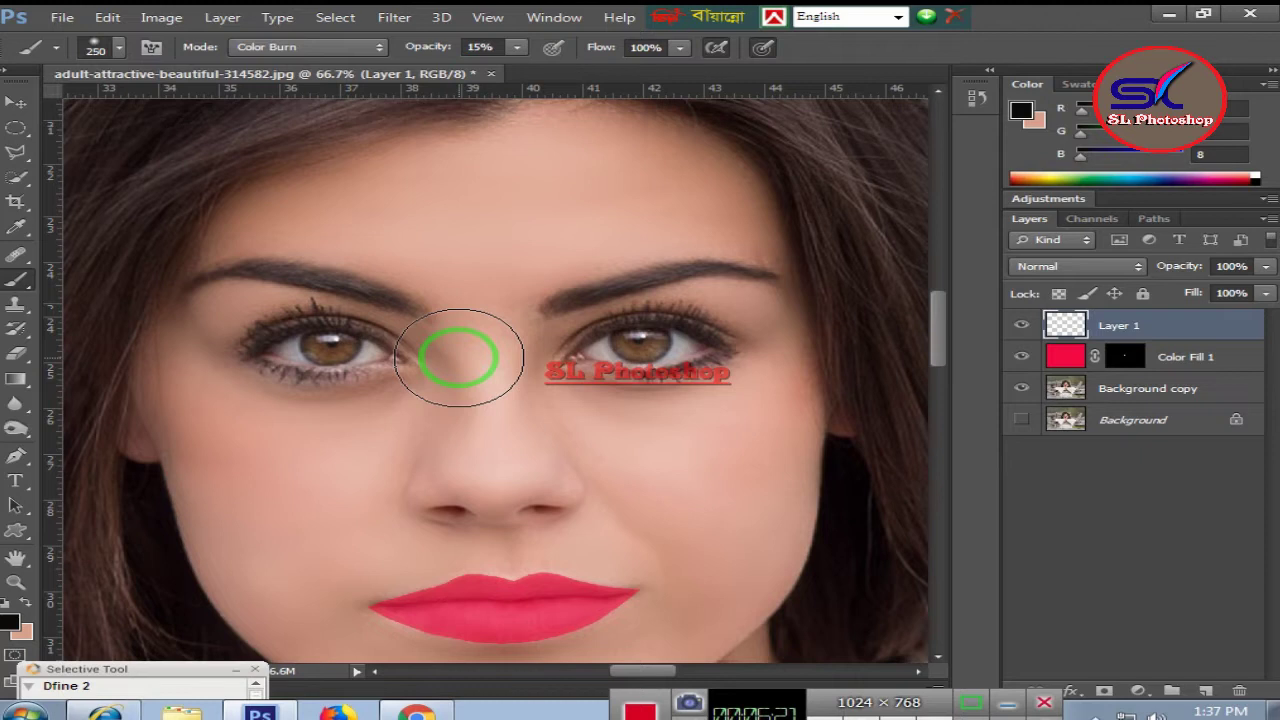
pyautogui.press(']')
pyautogui.press(']')
pyautogui.press(']')
pyautogui.press(']')
pyautogui.press('[')
pyautogui.press('[')
pyautogui.press('[')
pyautogui.press('[')
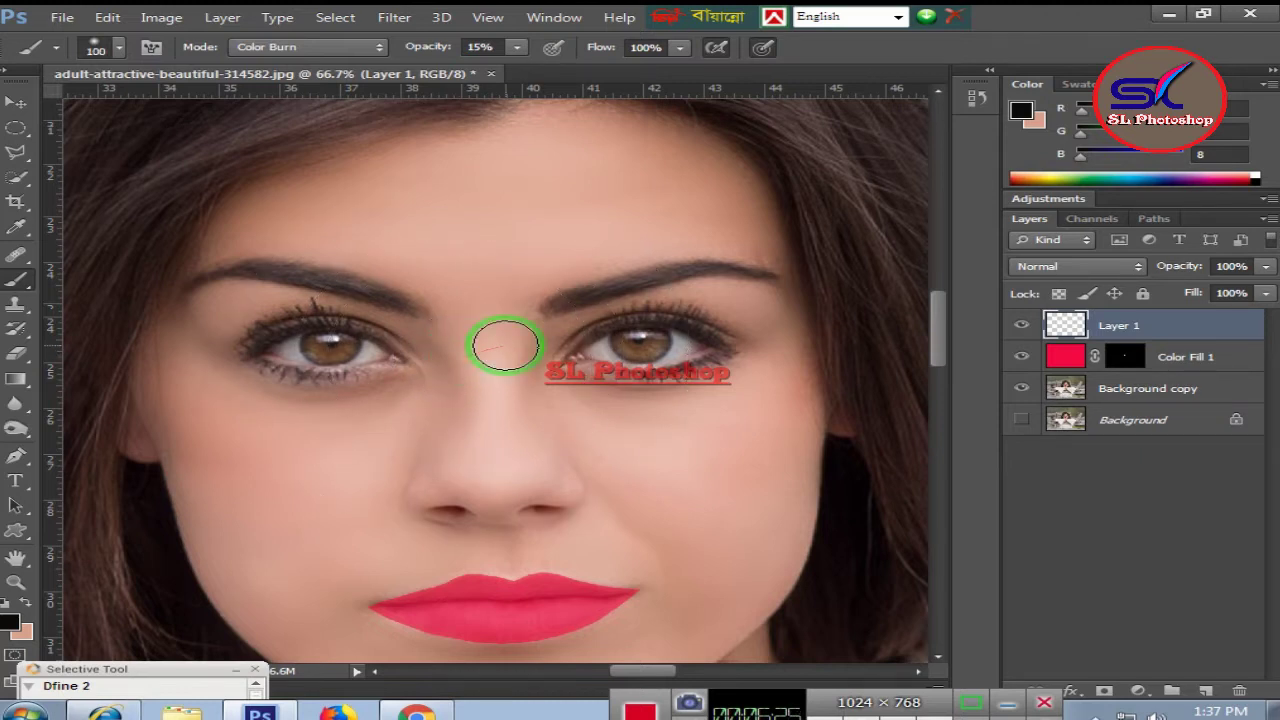
pyautogui.hotkey('ctrl', '+')
pyautogui.hotkey('ctrl', '+')
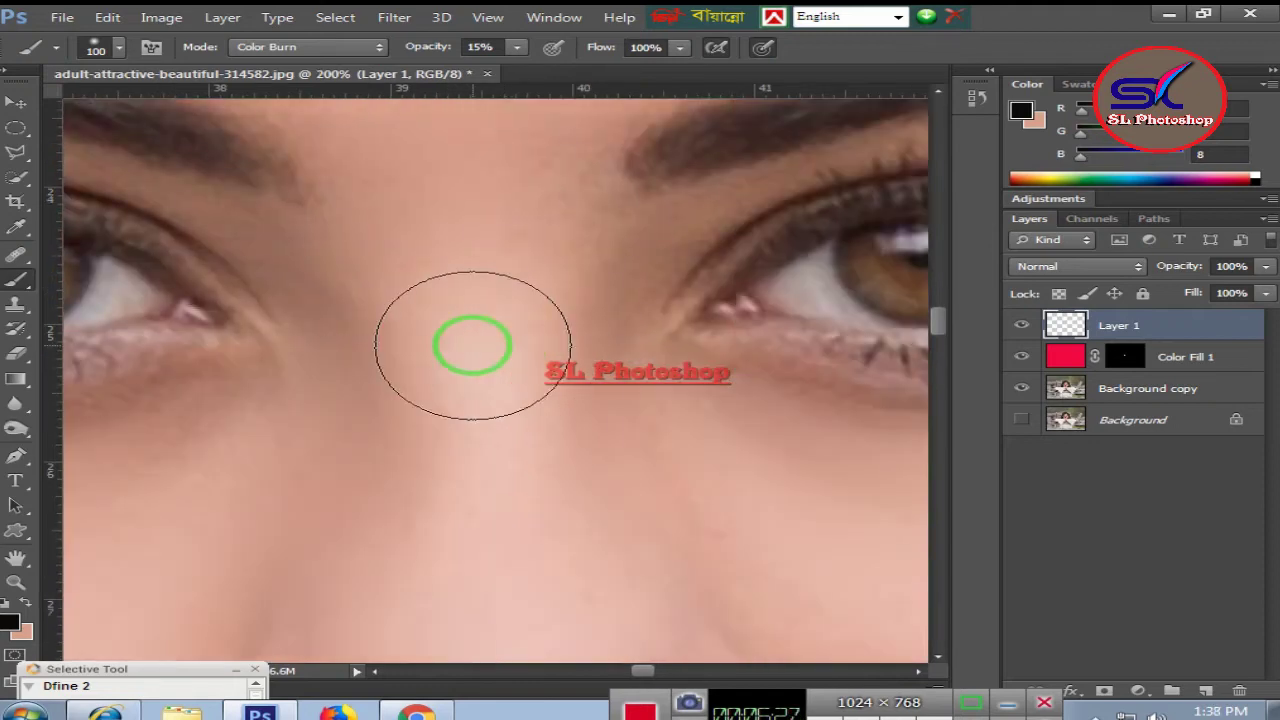
pyautogui.hscroll(10, 660, 663)
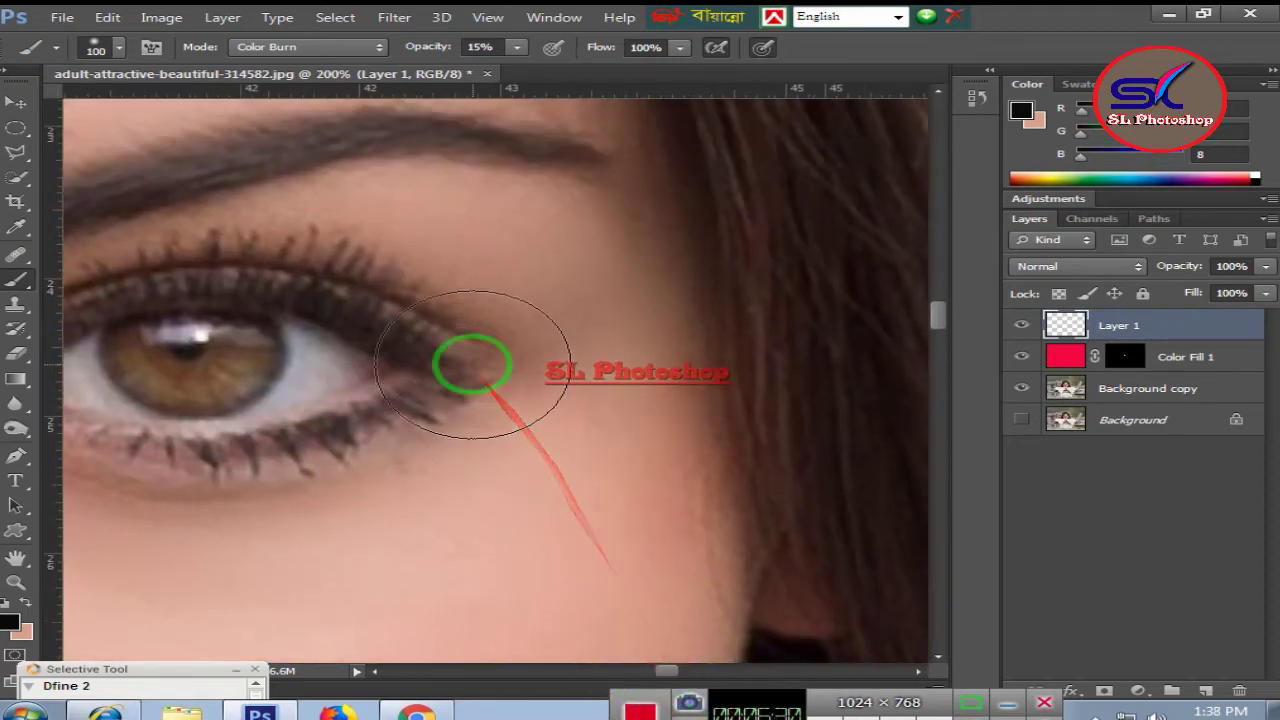
pyautogui.scroll(5, 471, 363)
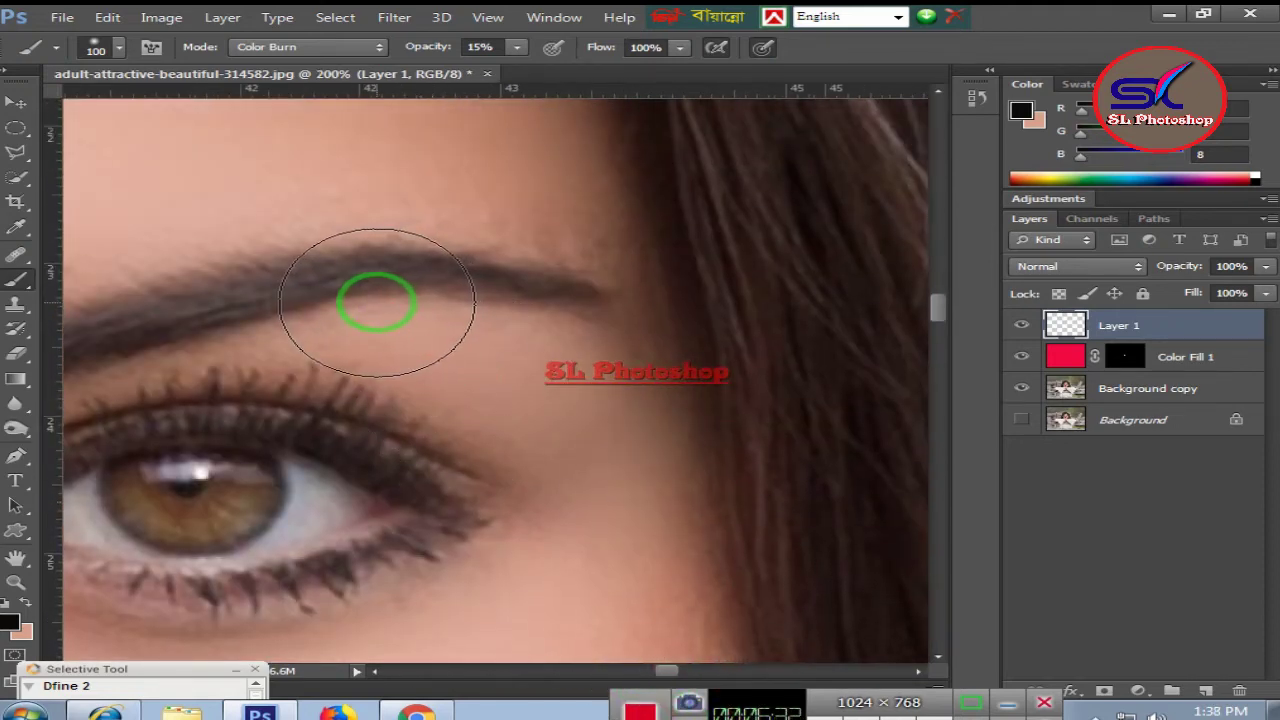
# With a smaller brush, darken the eyebrow on Layer 1 out to its inner end.
pyautogui.press('[')
pyautogui.press('[')
pyautogui.press('[')
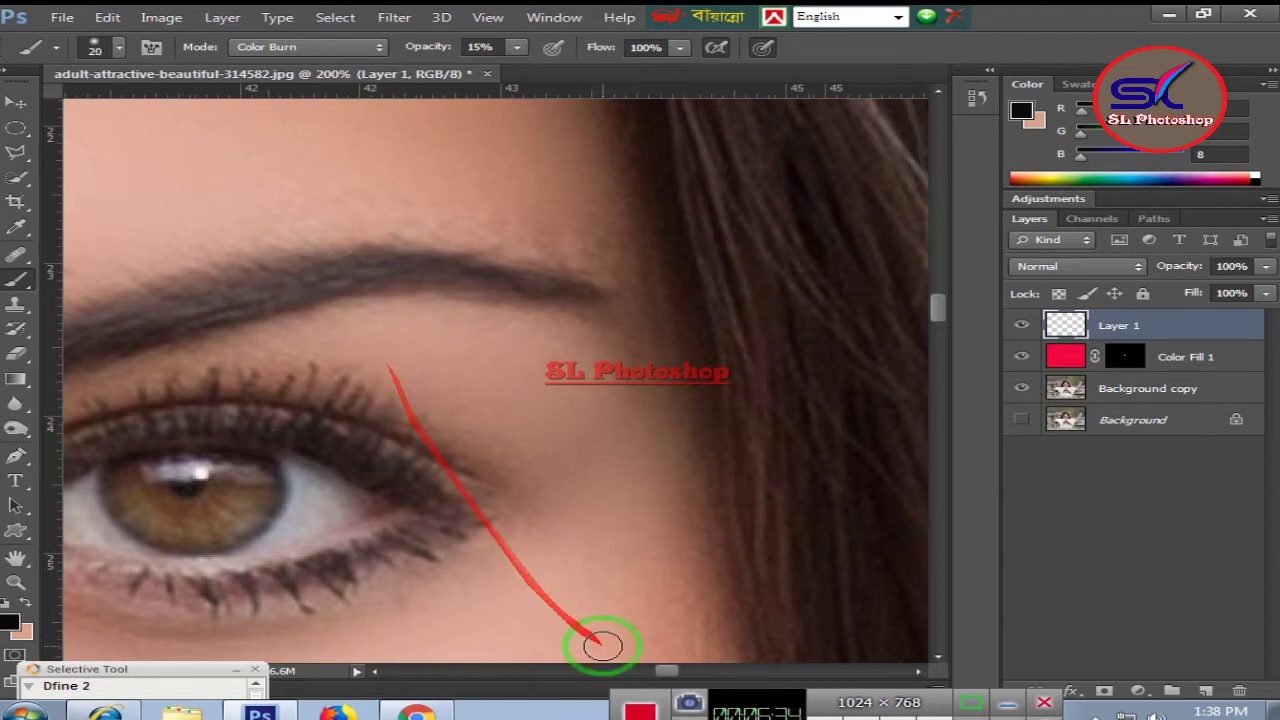
pyautogui.moveTo(666, 671); pyautogui.dragTo(653, 671)
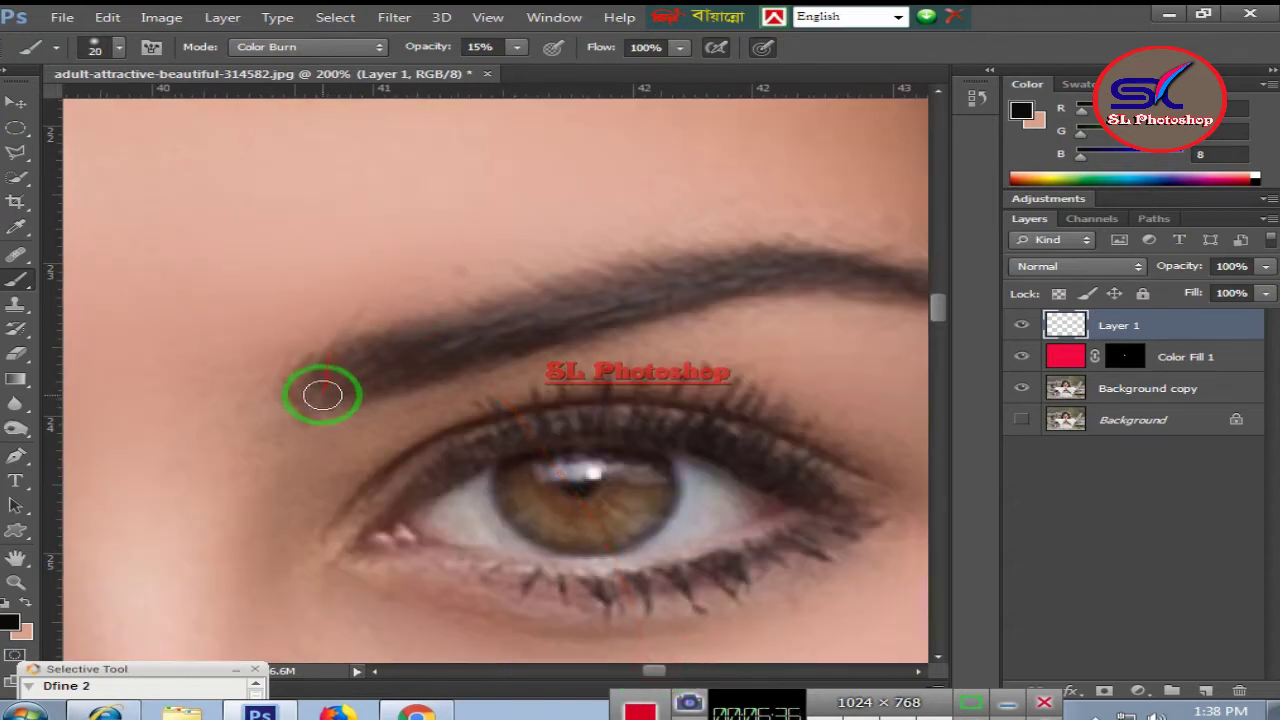
pyautogui.moveTo(318, 385)
pyautogui.mouseDown()
pyautogui.moveTo(477, 340)
pyautogui.moveTo(371, 351)
pyautogui.moveTo(789, 266)
pyautogui.mouseUp()
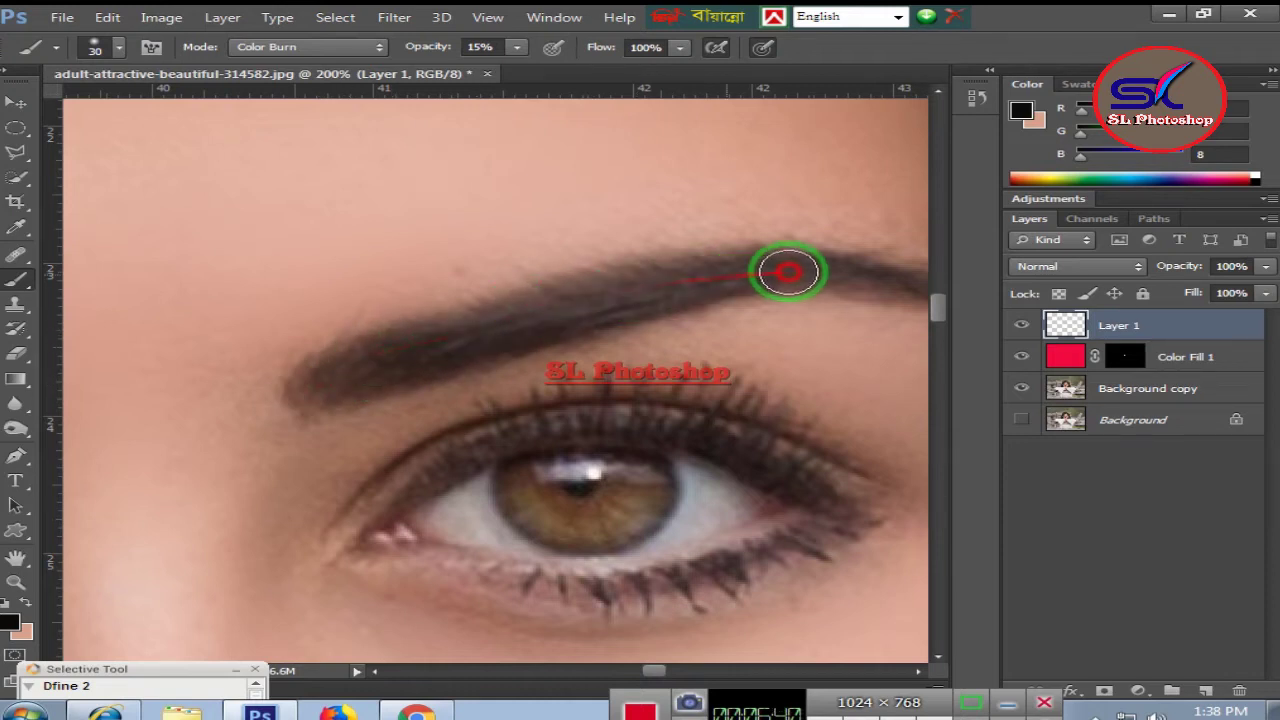
pyautogui.moveTo(643, 672); pyautogui.dragTo(665, 672)
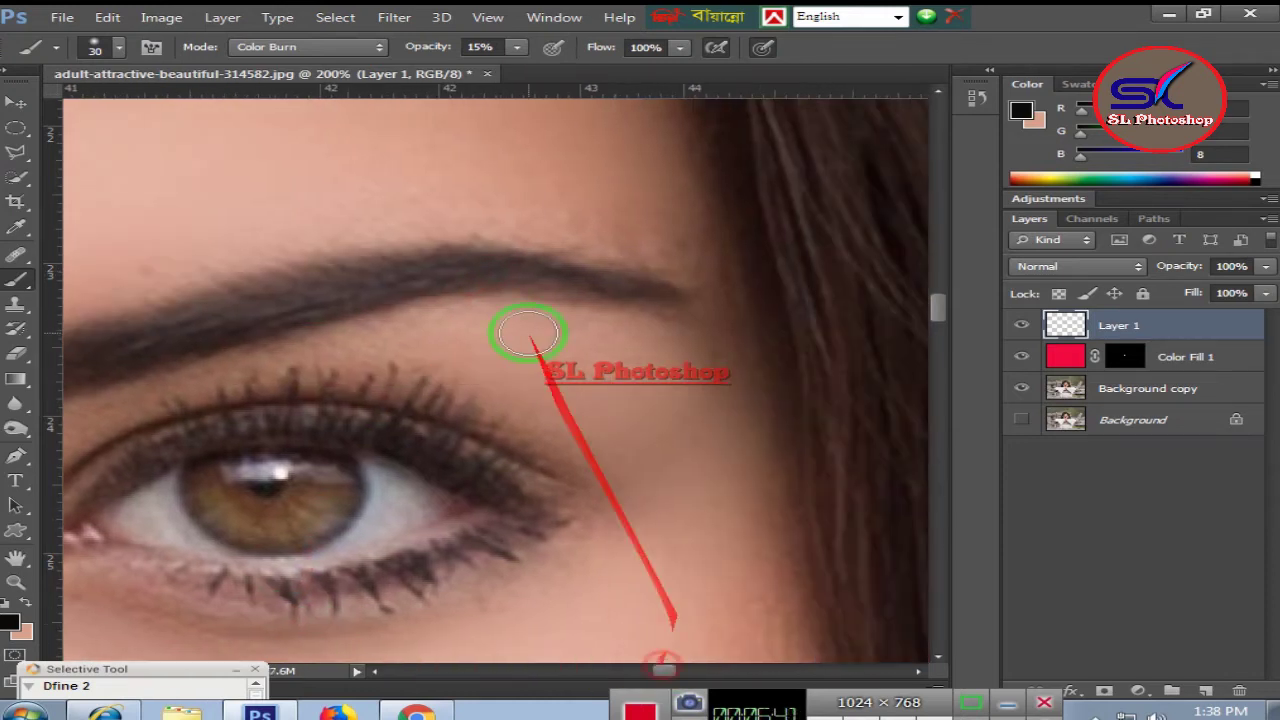
pyautogui.moveTo(408, 271)
pyautogui.mouseDown()
pyautogui.moveTo(494, 266)
pyautogui.moveTo(643, 287)
pyautogui.moveTo(526, 271)
pyautogui.moveTo(274, 286)
pyautogui.moveTo(97, 331)
pyautogui.mouseUp()
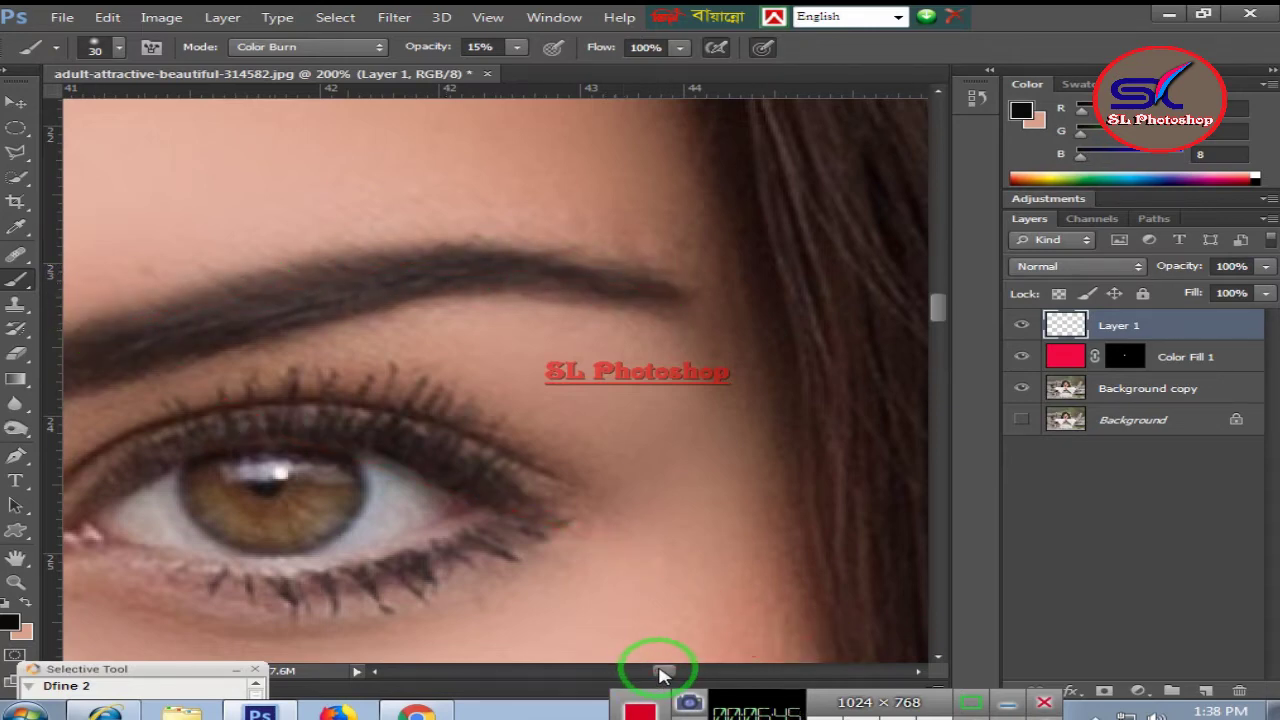
pyautogui.moveTo(650, 672); pyautogui.dragTo(627, 670)
pyautogui.moveTo(257, 257)
pyautogui.mouseDown()
pyautogui.moveTo(677, 371)
pyautogui.moveTo(171, 266)
pyautogui.mouseUp()
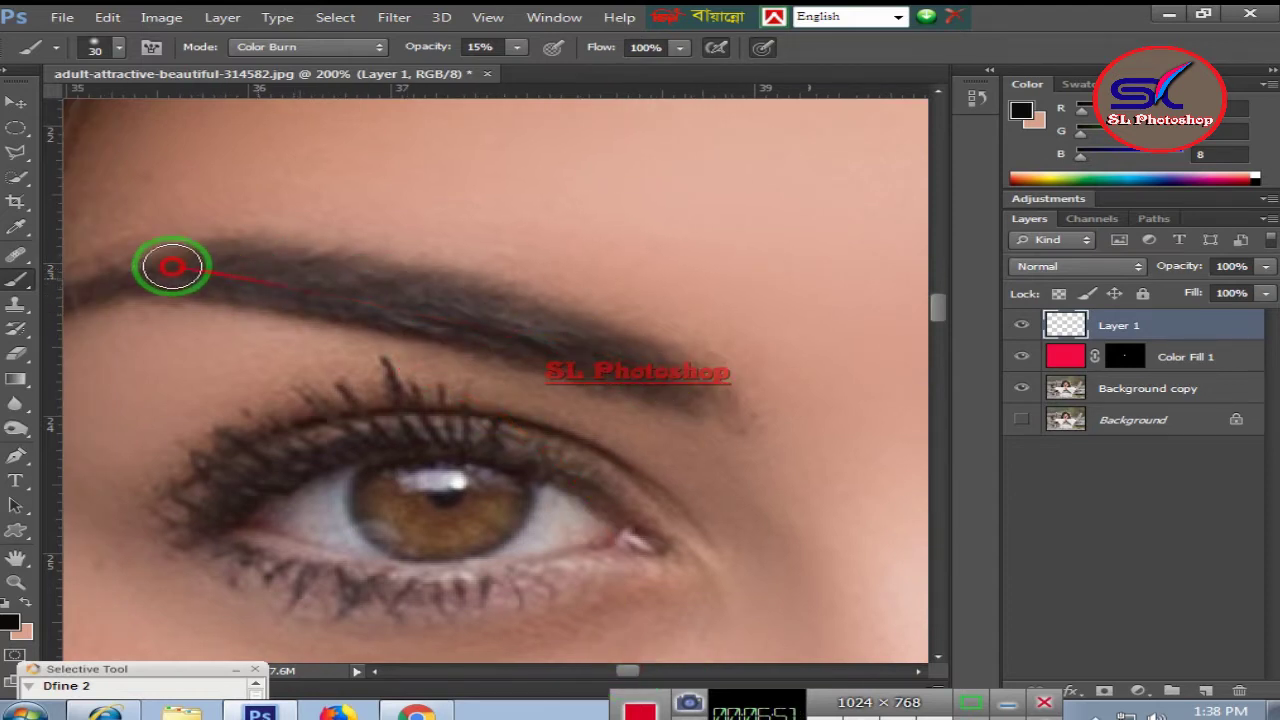
pyautogui.moveTo(623, 672); pyautogui.dragTo(614, 672)
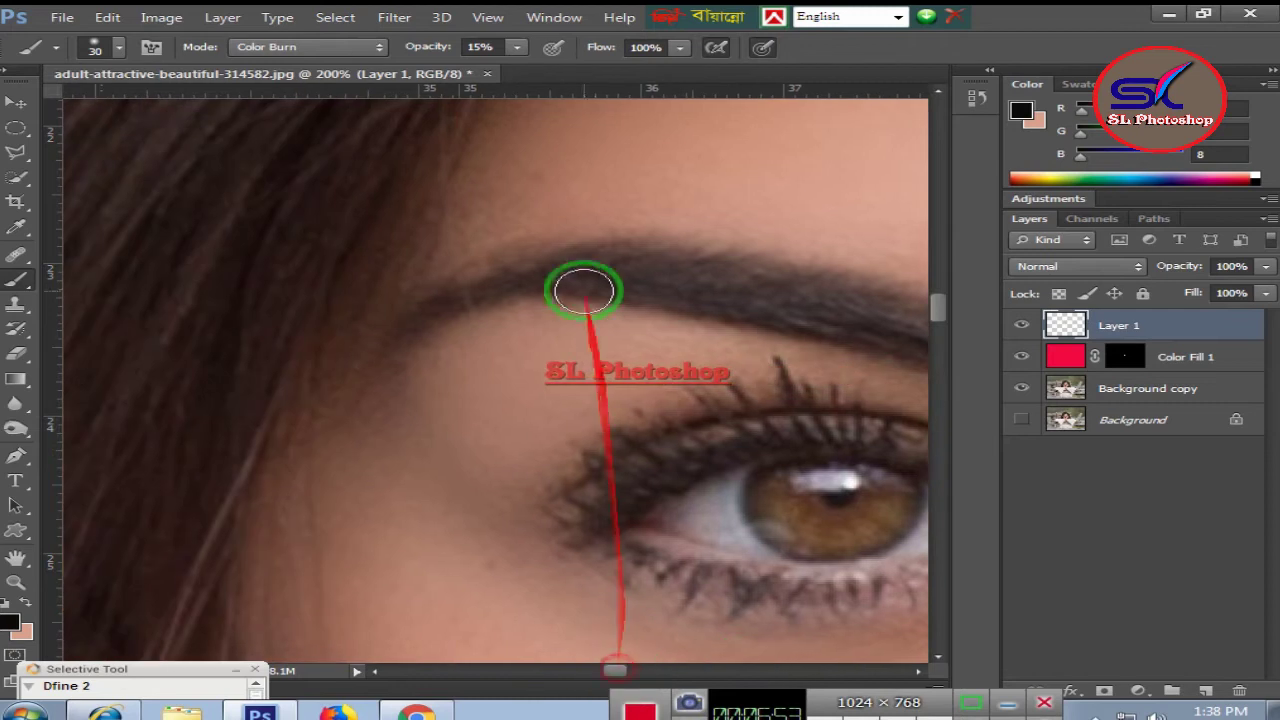
pyautogui.moveTo(540, 272); pyautogui.dragTo(534, 281)
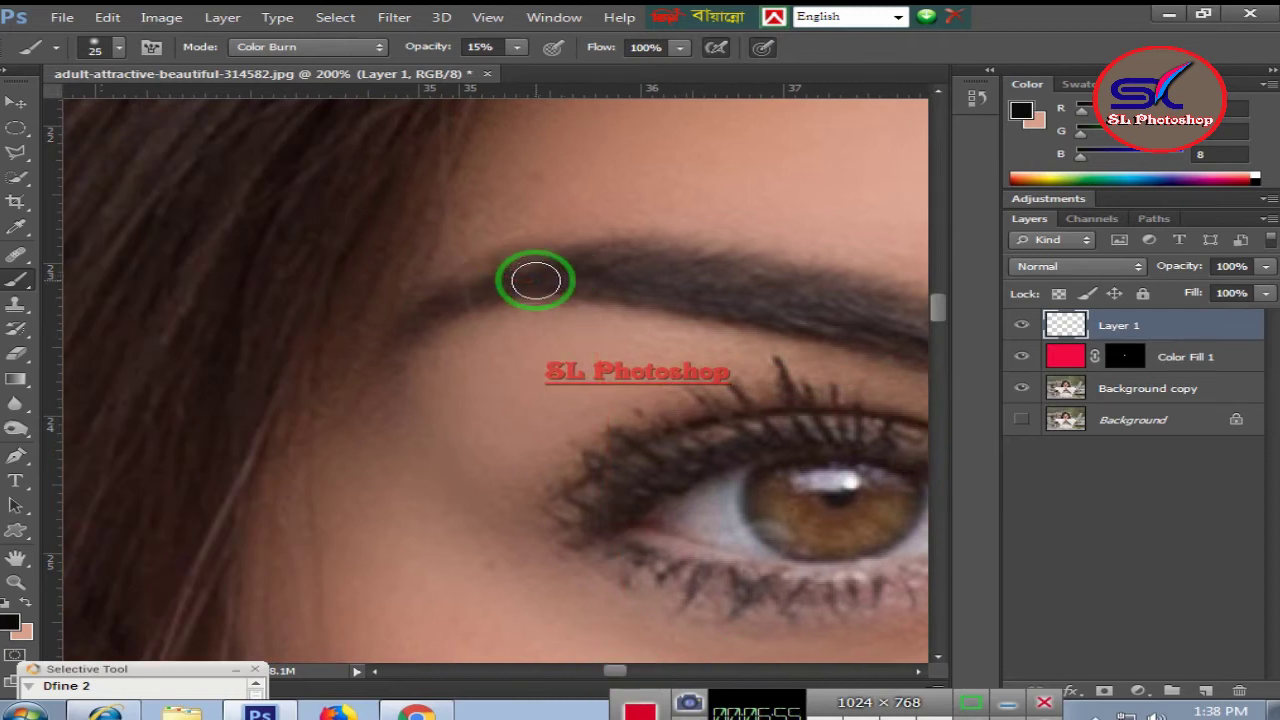
# With a finer brush, darken the upper and lower lash lines of the first eye.
pyautogui.press('[')
pyautogui.moveTo(403, 323); pyautogui.dragTo(703, 514)
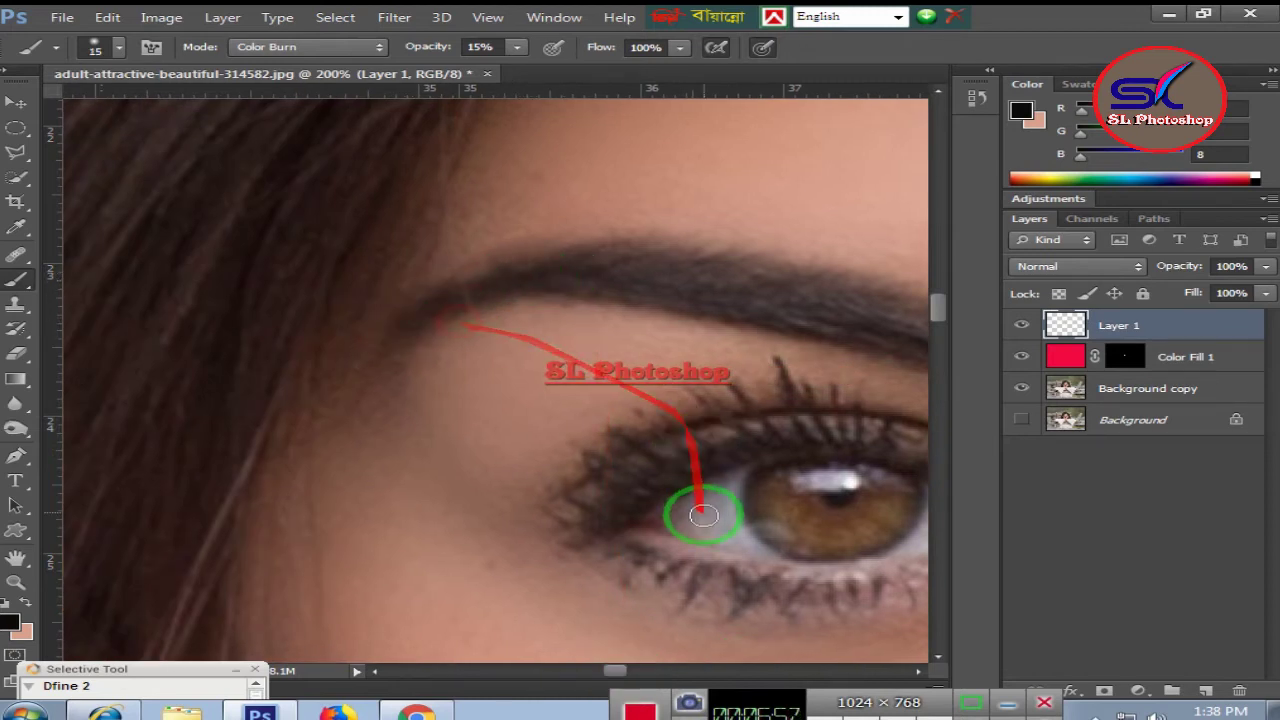
pyautogui.moveTo(623, 534); pyautogui.dragTo(794, 580)
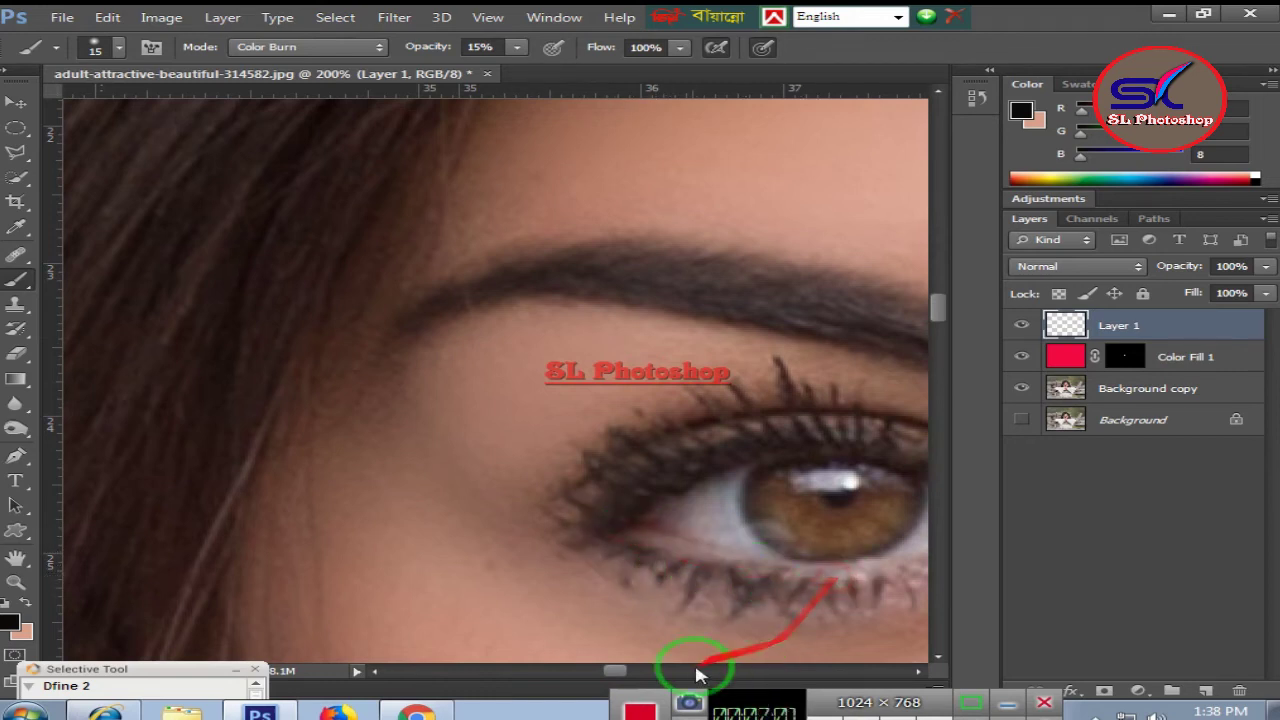
pyautogui.moveTo(615, 672); pyautogui.dragTo(625, 671)
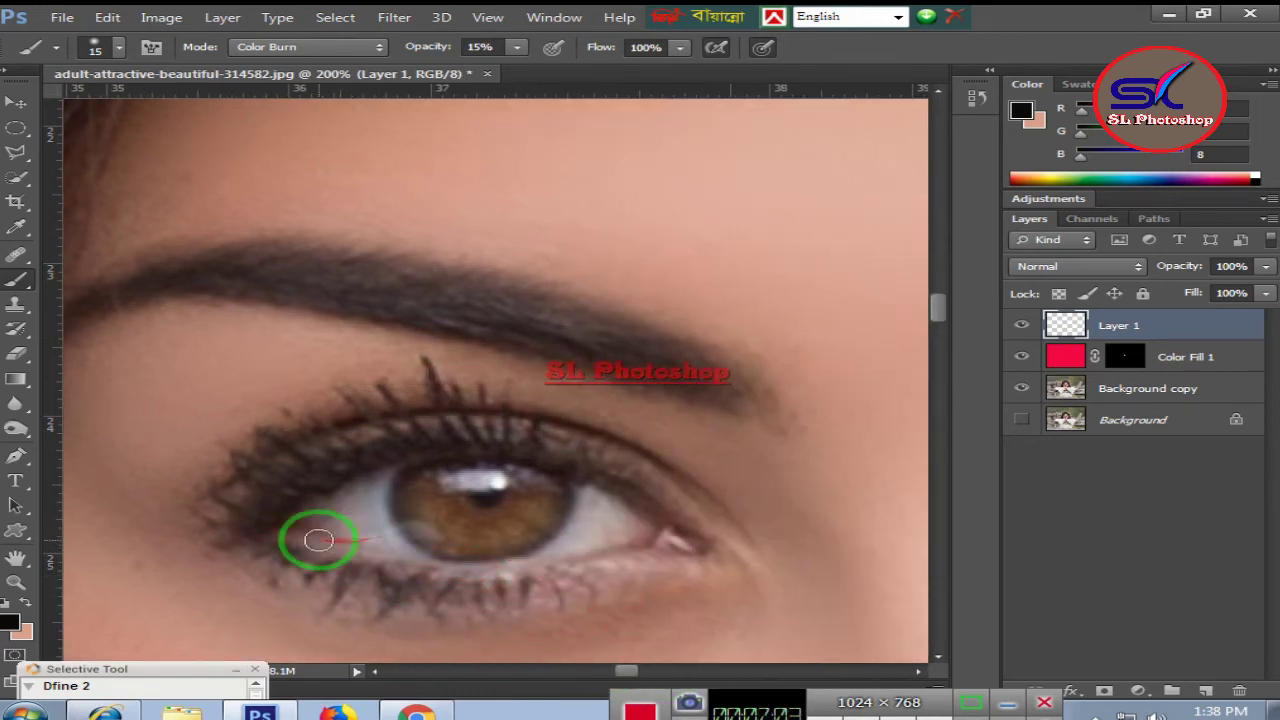
# Raise brush opacity to 46% and darken the upper and lower lash lines of both eyes.
pyautogui.click(519, 48)
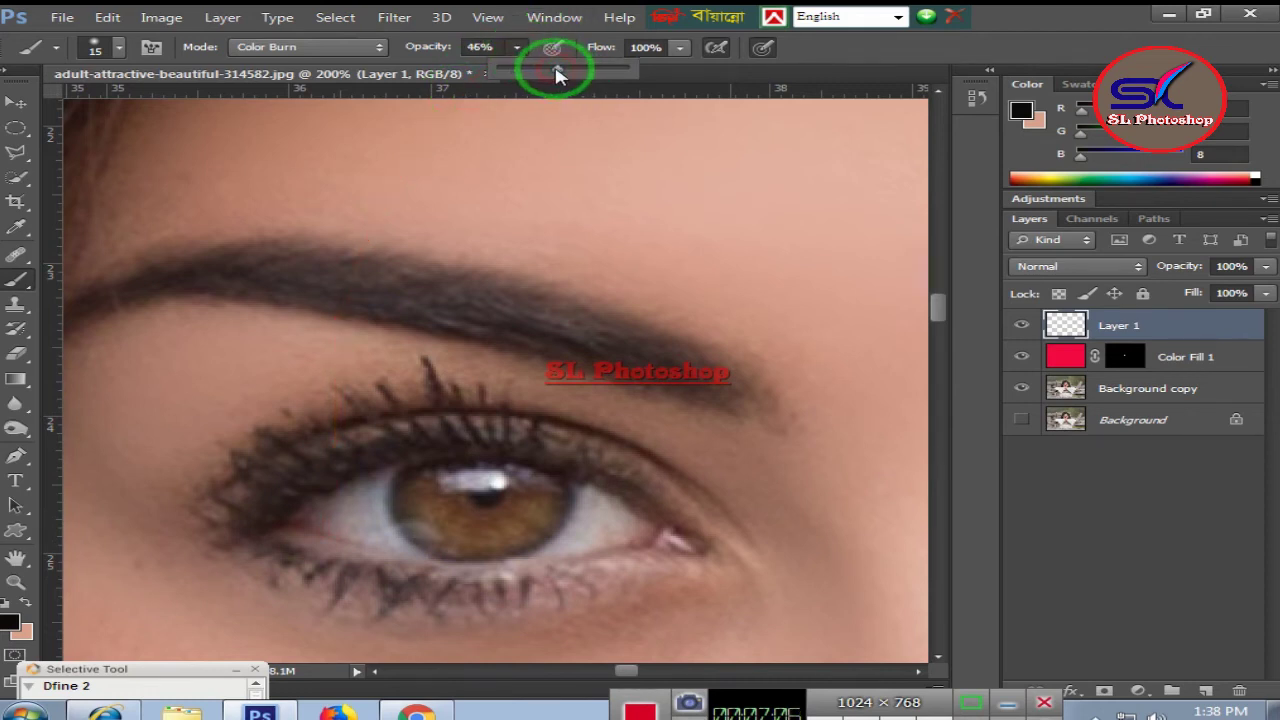
pyautogui.moveTo(277, 531)
pyautogui.mouseDown()
pyautogui.moveTo(370, 569)
pyautogui.moveTo(564, 578)
pyautogui.mouseUp()
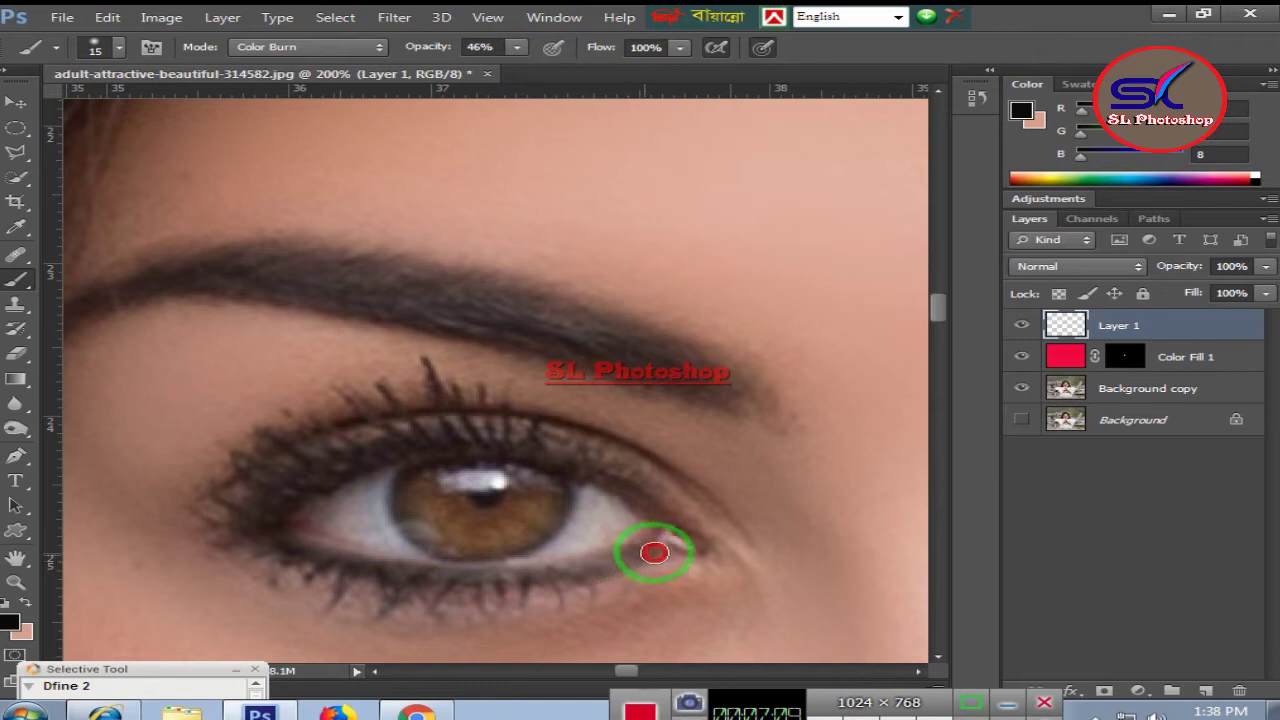
pyautogui.moveTo(680, 550)
pyautogui.mouseDown()
pyautogui.moveTo(686, 517)
pyautogui.moveTo(577, 449)
pyautogui.moveTo(448, 442)
pyautogui.moveTo(334, 451)
pyautogui.moveTo(251, 509)
pyautogui.moveTo(246, 529)
pyautogui.moveTo(312, 549)
pyautogui.mouseUp()
pyautogui.moveTo(620, 677); pyautogui.dragTo(650, 677)
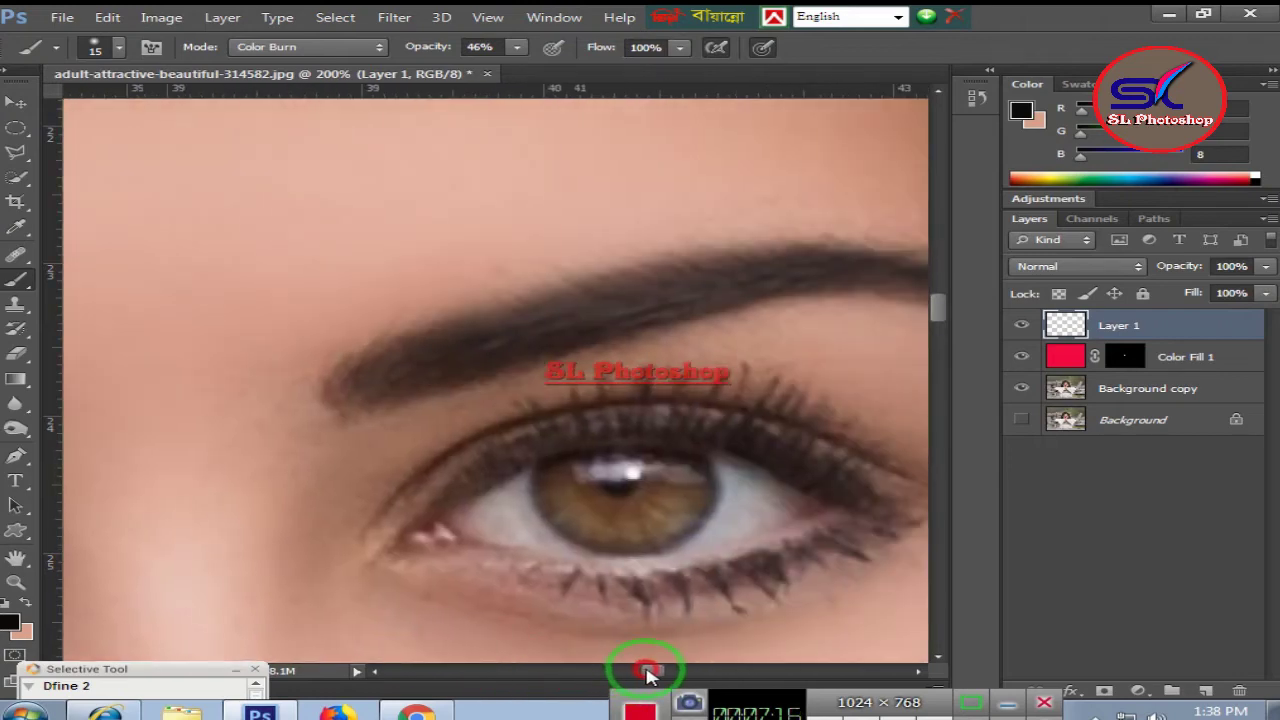
pyautogui.moveTo(426, 514)
pyautogui.mouseDown()
pyautogui.moveTo(474, 457)
pyautogui.moveTo(608, 429)
pyautogui.moveTo(743, 443)
pyautogui.moveTo(830, 476)
pyautogui.moveTo(863, 509)
pyautogui.moveTo(689, 577)
pyautogui.moveTo(564, 572)
pyautogui.mouseUp()
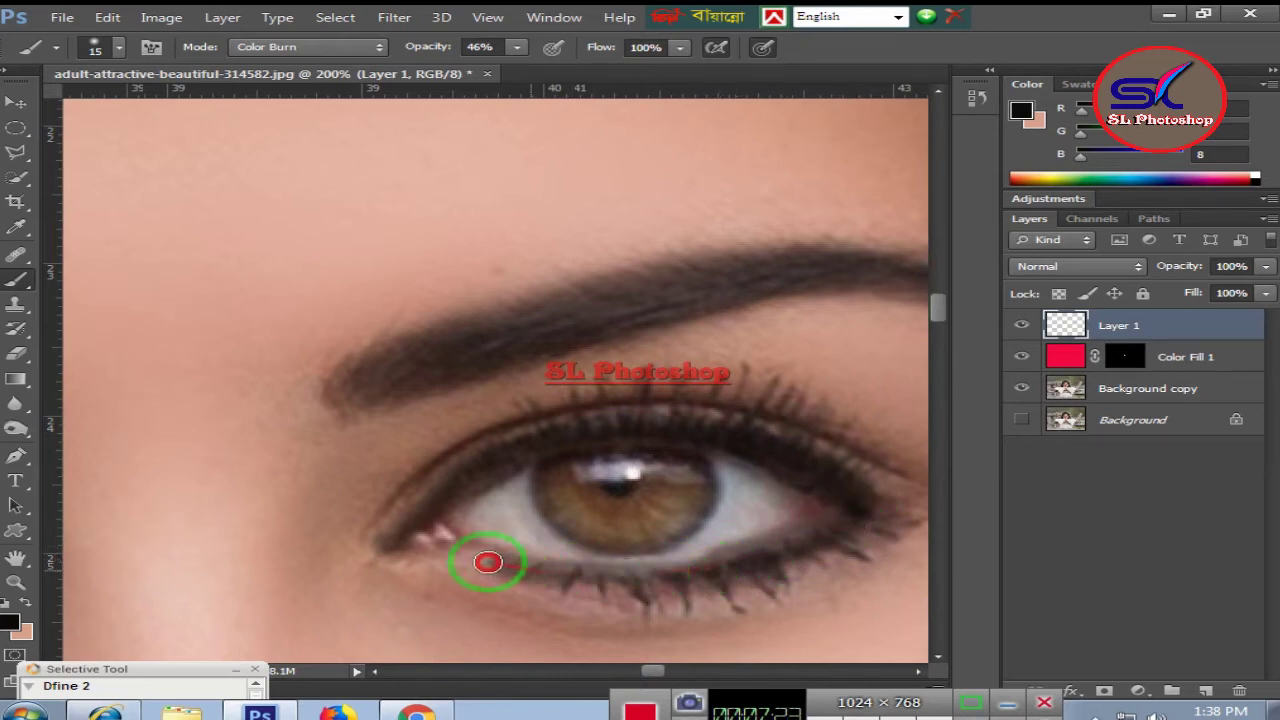
pyautogui.moveTo(487, 562)
pyautogui.mouseDown()
pyautogui.moveTo(400, 534)
pyautogui.moveTo(408, 523)
pyautogui.mouseUp()
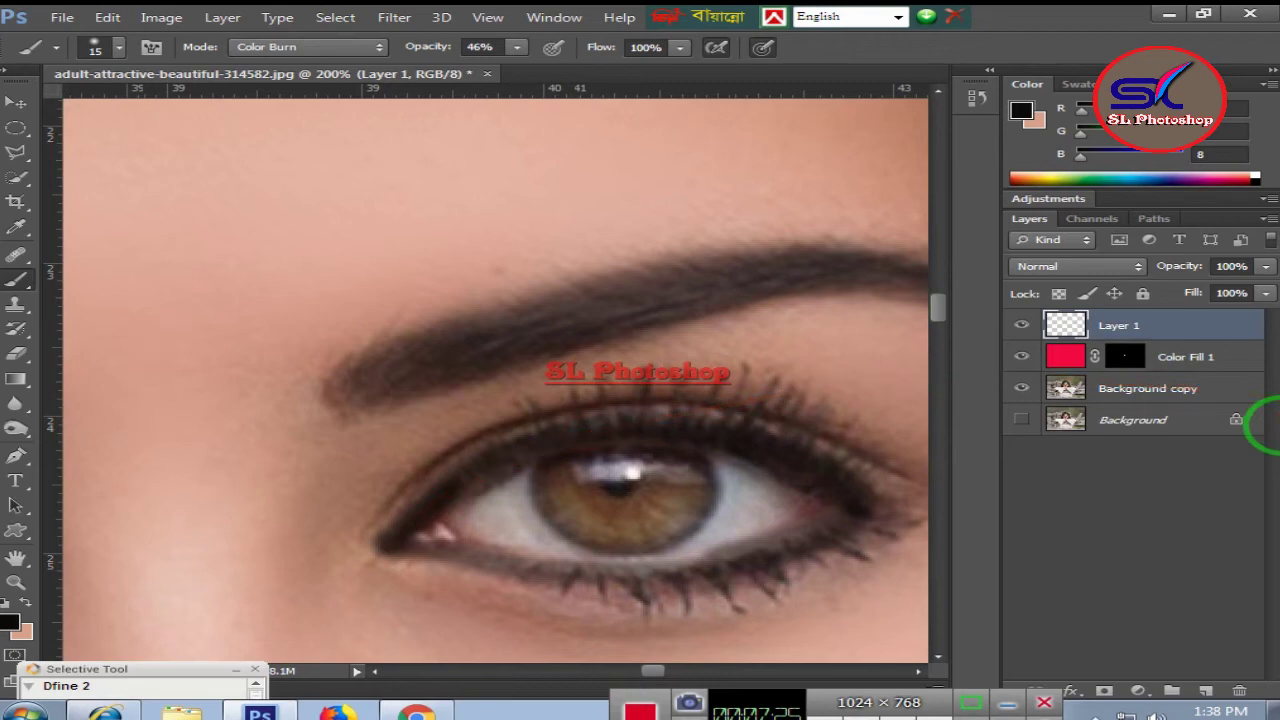
pyautogui.hotkey('ctrl', '-')
pyautogui.hotkey('ctrl', '-')
pyautogui.hotkey('ctrl', '-')
pyautogui.hotkey('ctrl', '-')
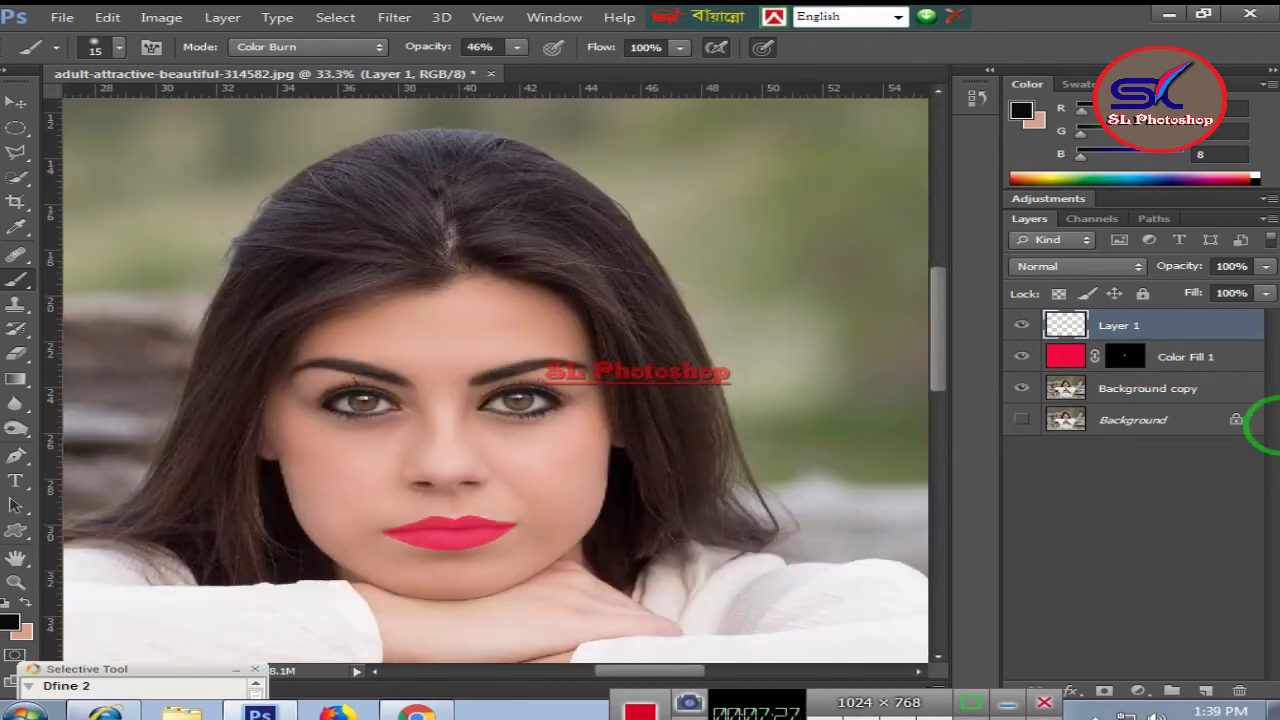
# Set Layer 1 to 77% opacity and 85% fill, then add an empty Layer 2 on top.
pyautogui.hotkey('ctrl', '+')
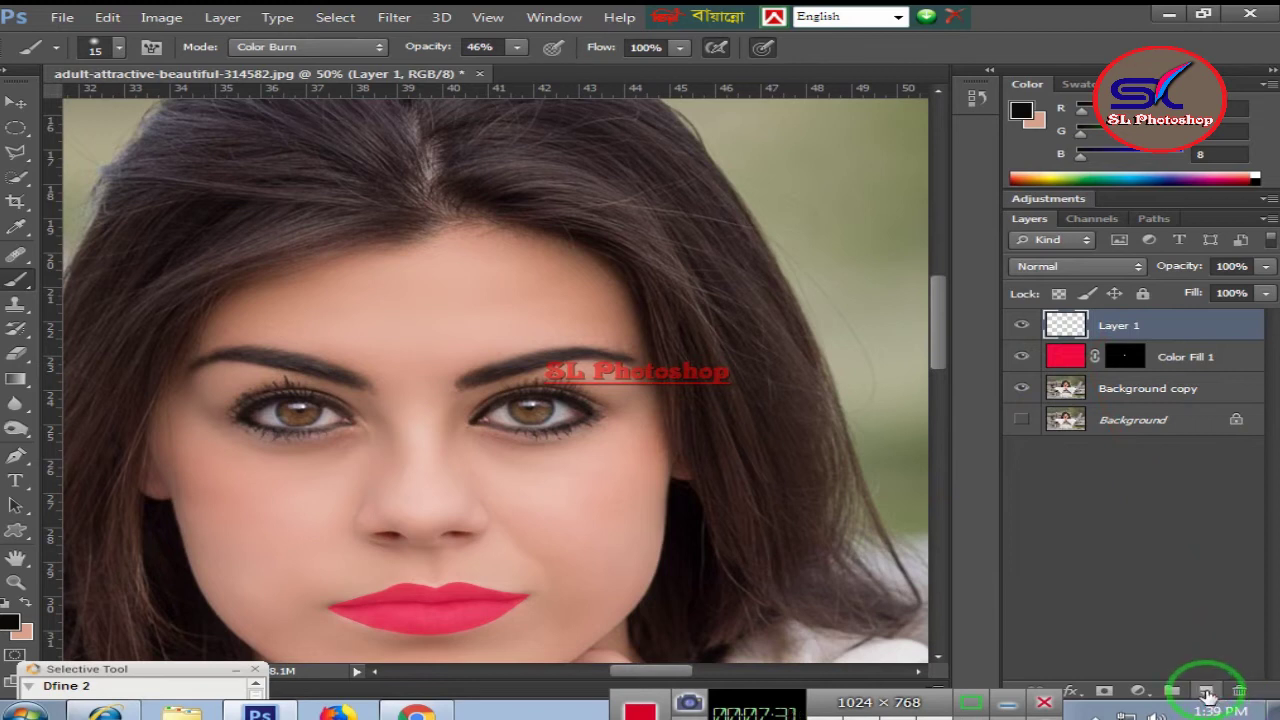
pyautogui.click(1267, 267)
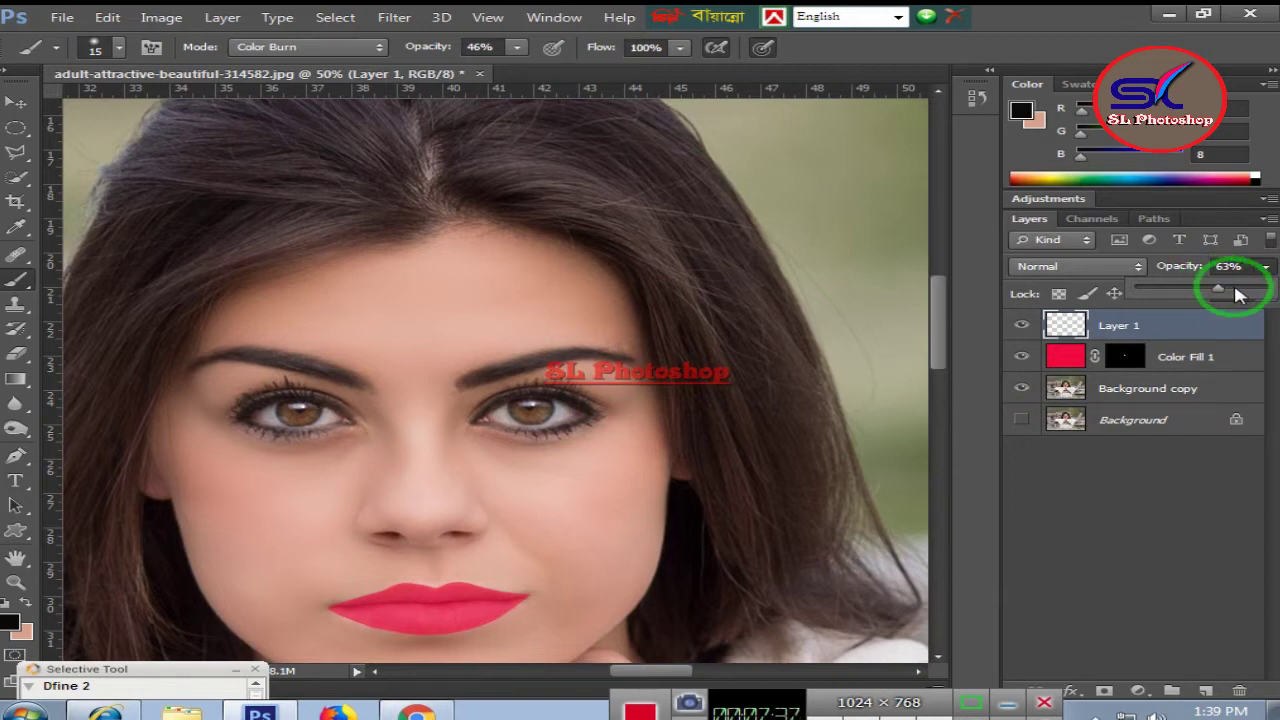
pyautogui.moveTo(1235, 293); pyautogui.dragTo(1253, 293)
pyautogui.click(1268, 268)
pyautogui.click(1266, 293)
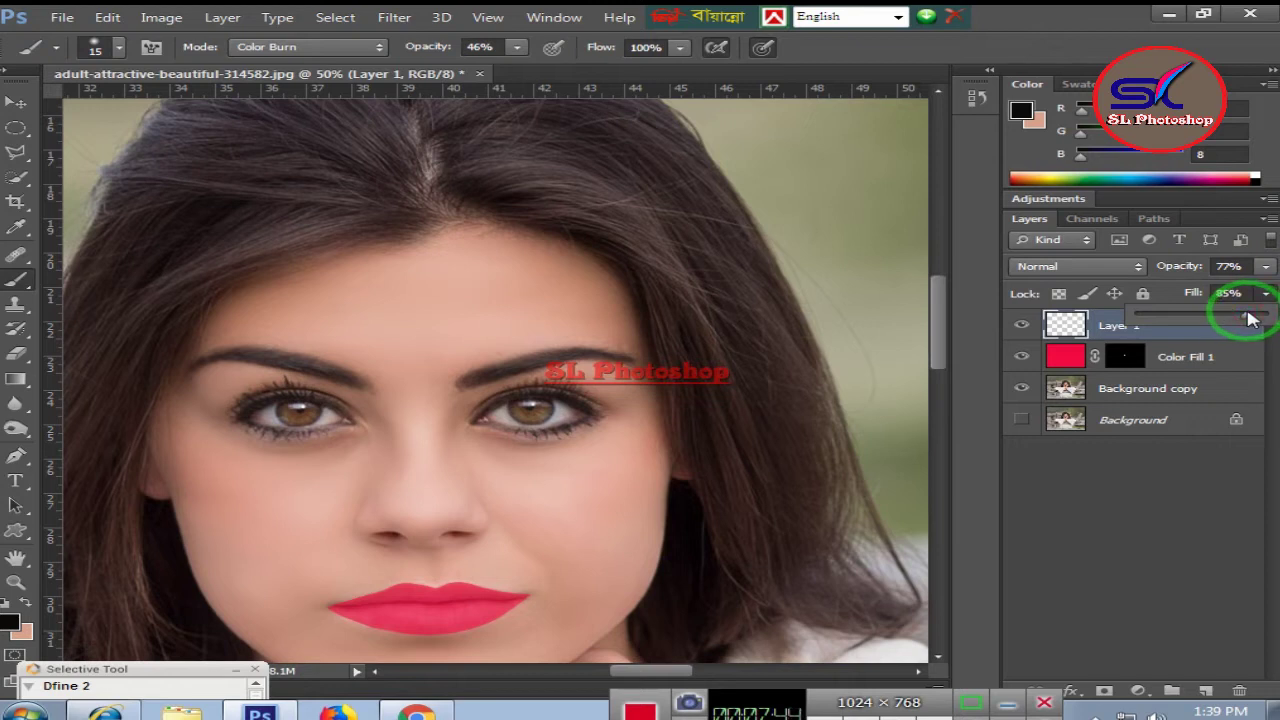
pyautogui.click(1266, 293)
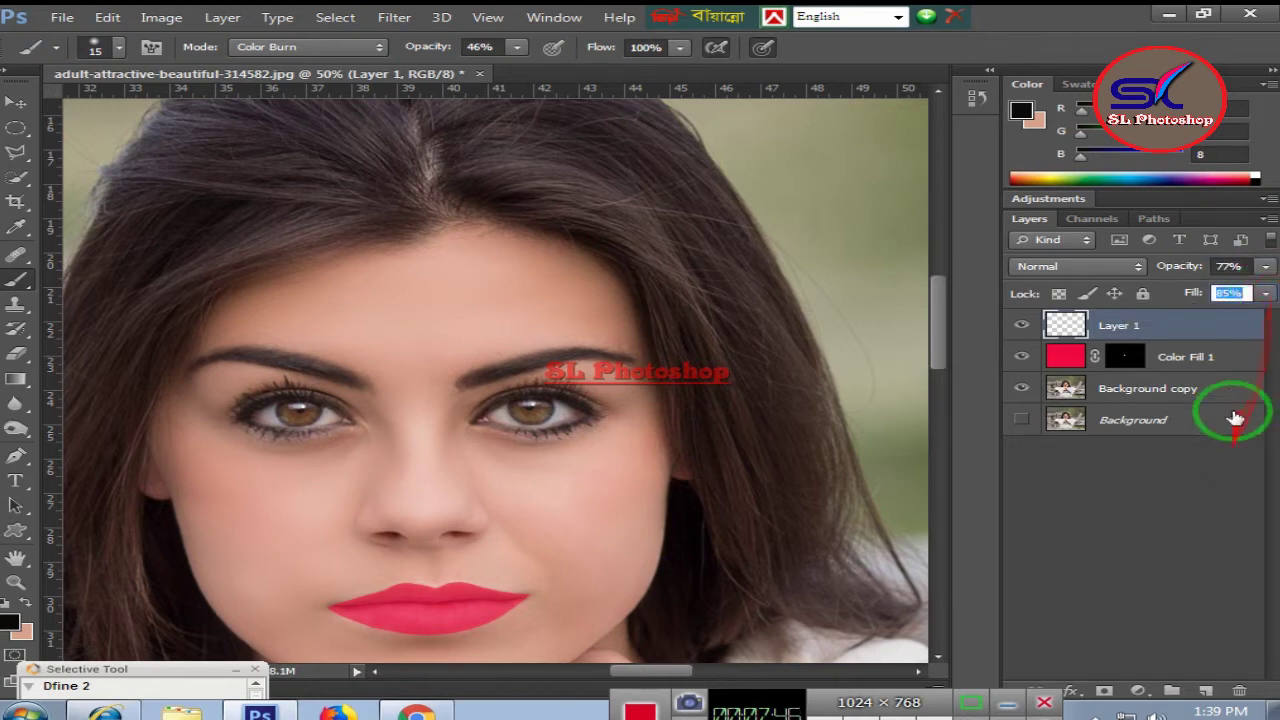
pyautogui.click(1206, 692)
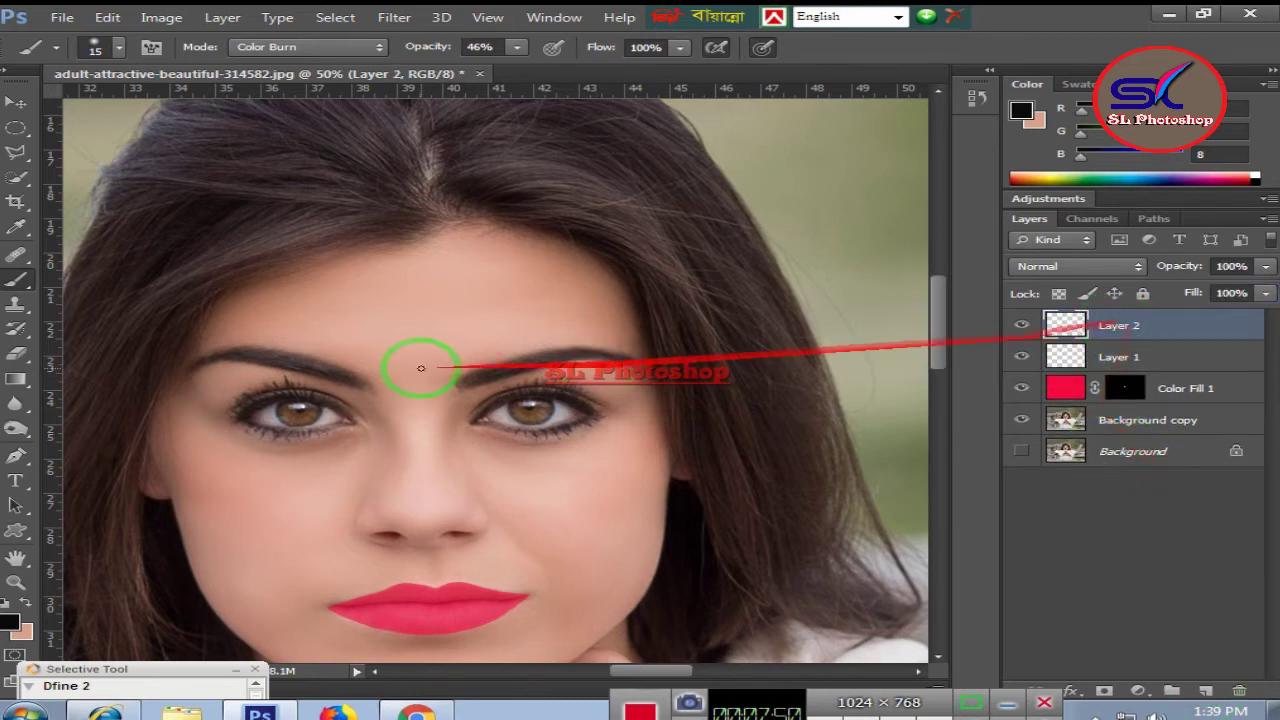
# Choose a light pink foreground colour by sampling the lips and shifting the hue toward magenta.
pyautogui.click(17, 622)
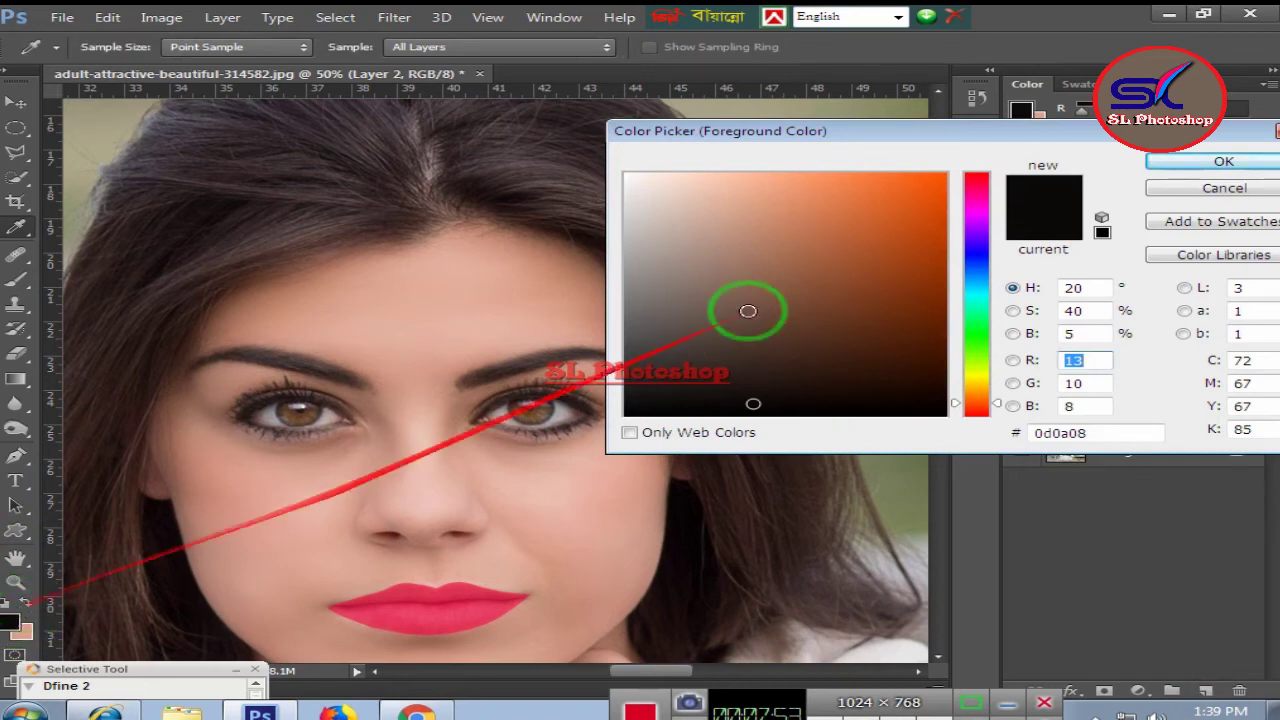
pyautogui.press('Return')
pyautogui.press('b')
pyautogui.click(27, 605)
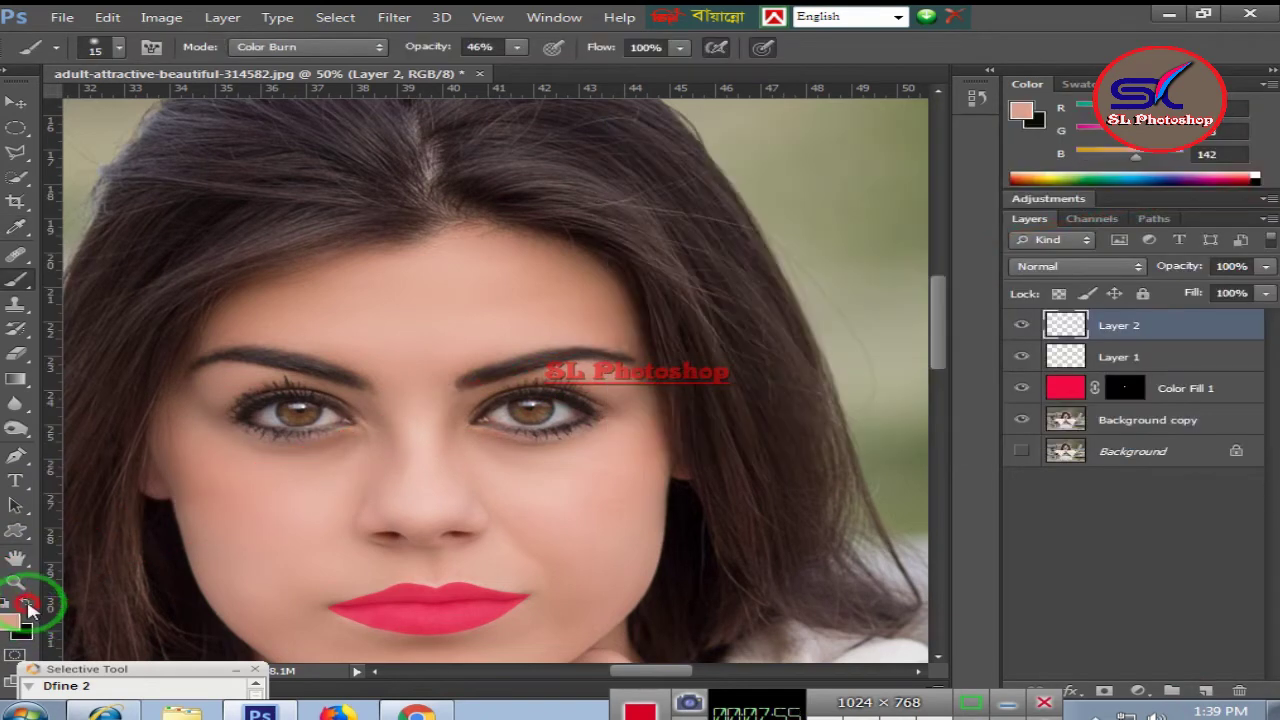
pyautogui.click(12, 624)
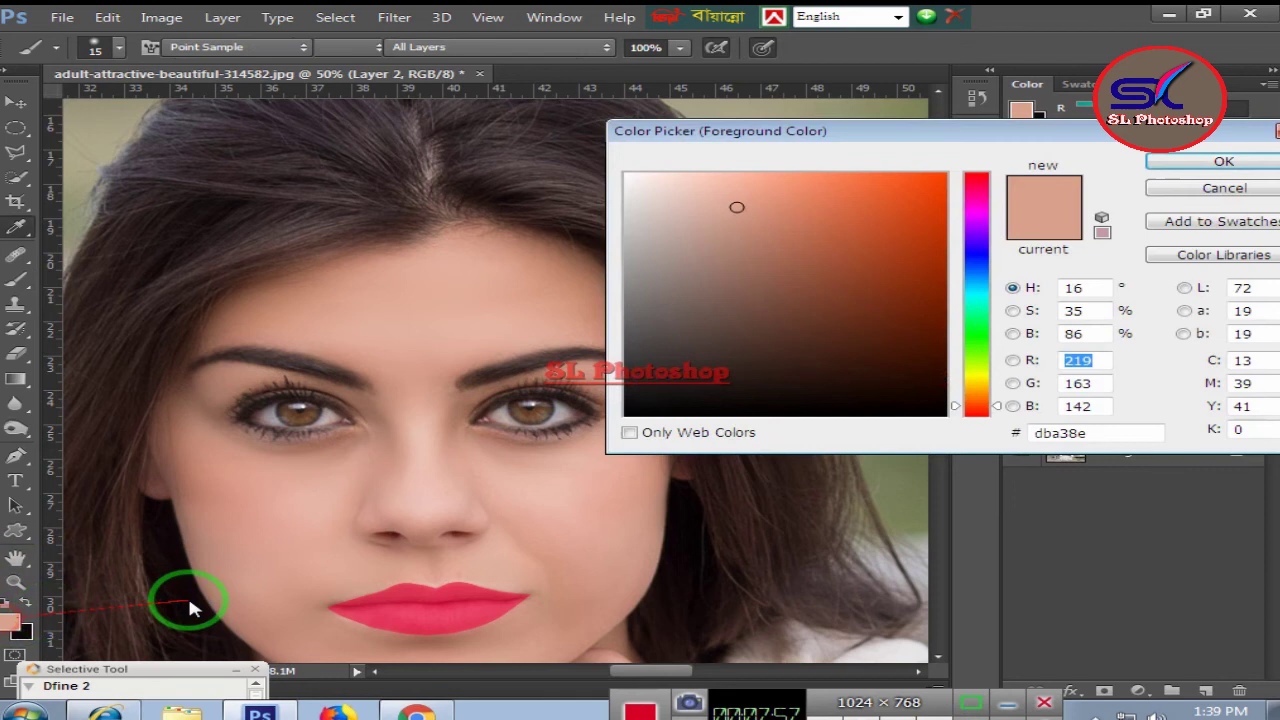
pyautogui.click(405, 606)
pyautogui.click(976, 215)
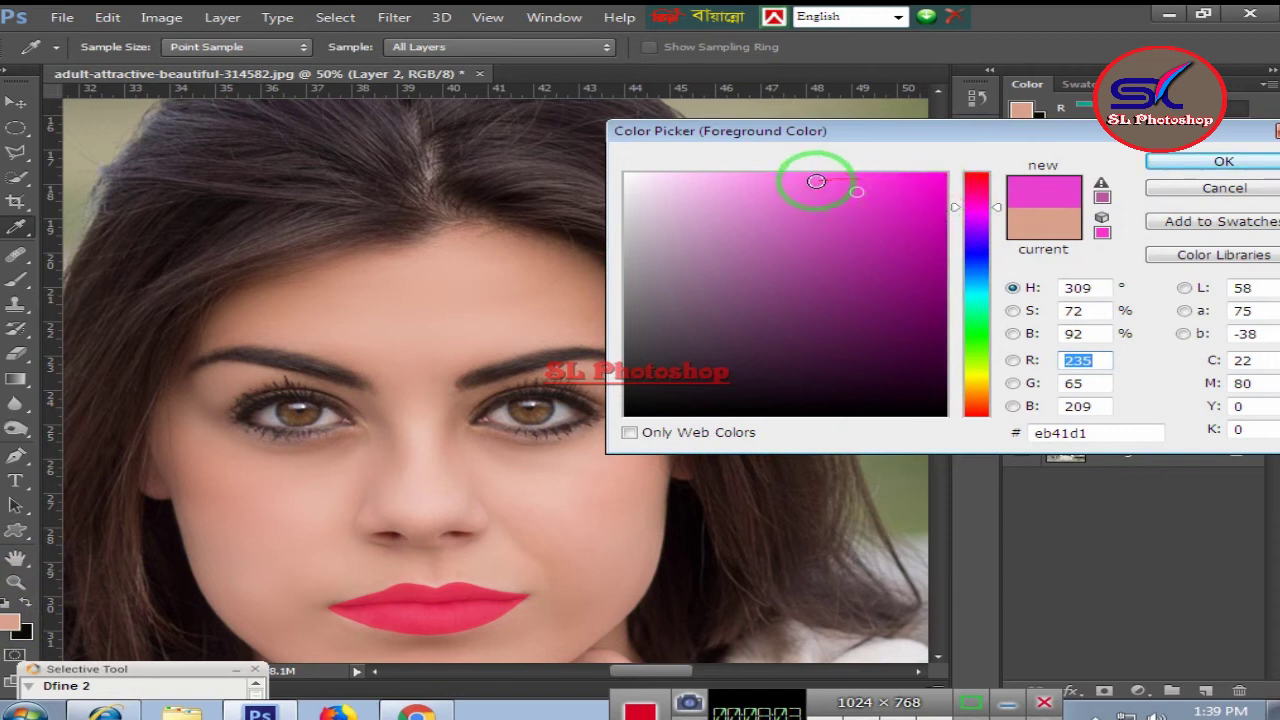
pyautogui.click(816, 181)
pyautogui.click(1160, 161)
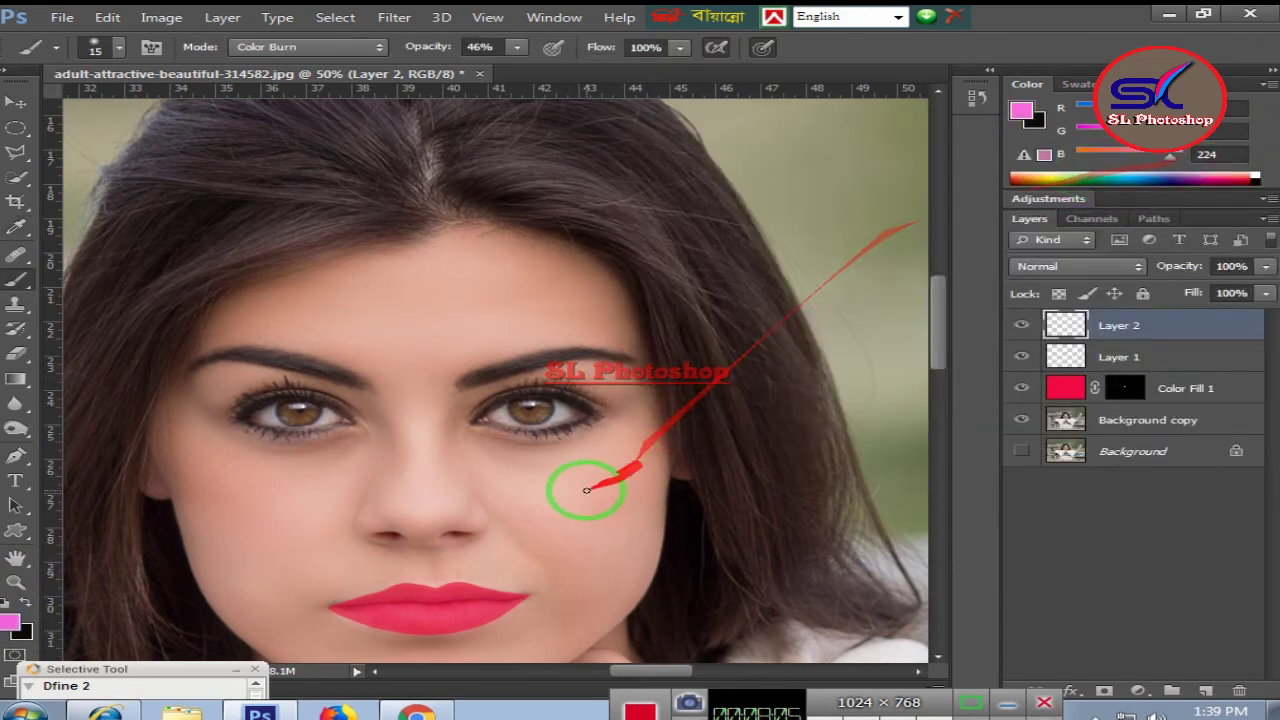
pyautogui.click(17, 285)
# Set the brush to 16% opacity and size 90, dismissing the missed-calls notification.
pyautogui.click(96, 275)
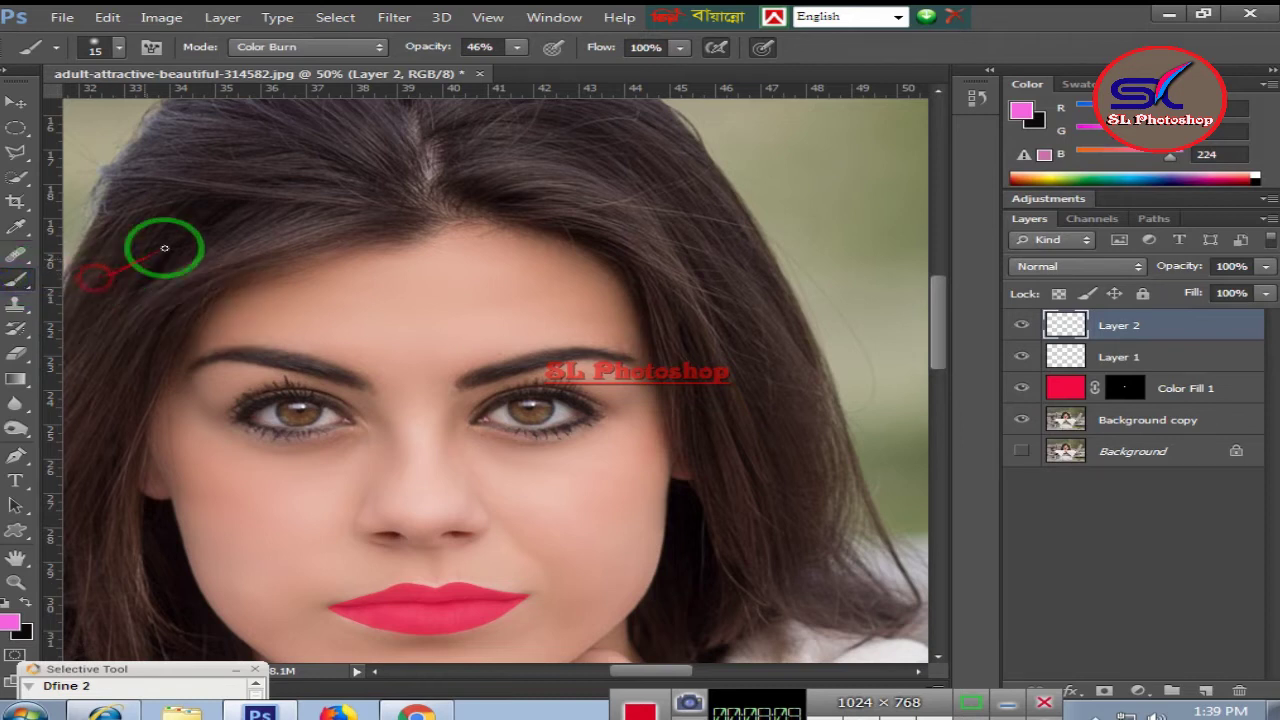
pyautogui.click(517, 47)
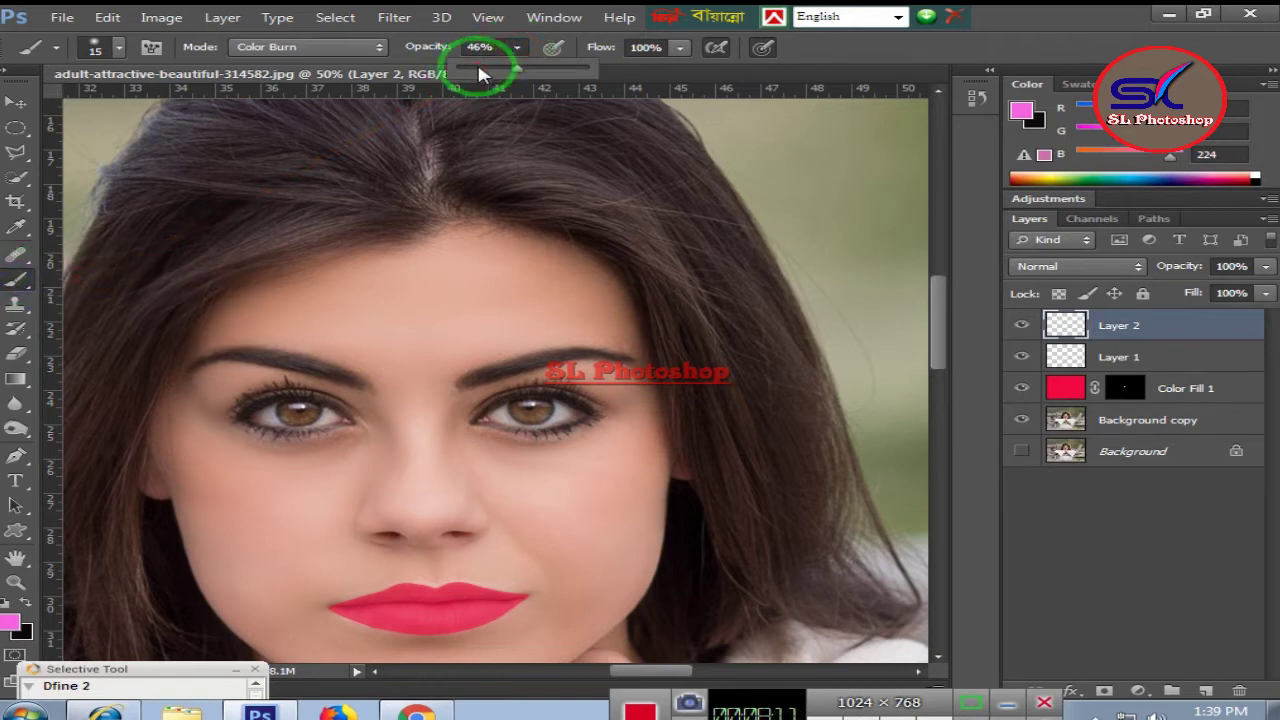
pyautogui.click(477, 67)
pyautogui.click(575, 512)
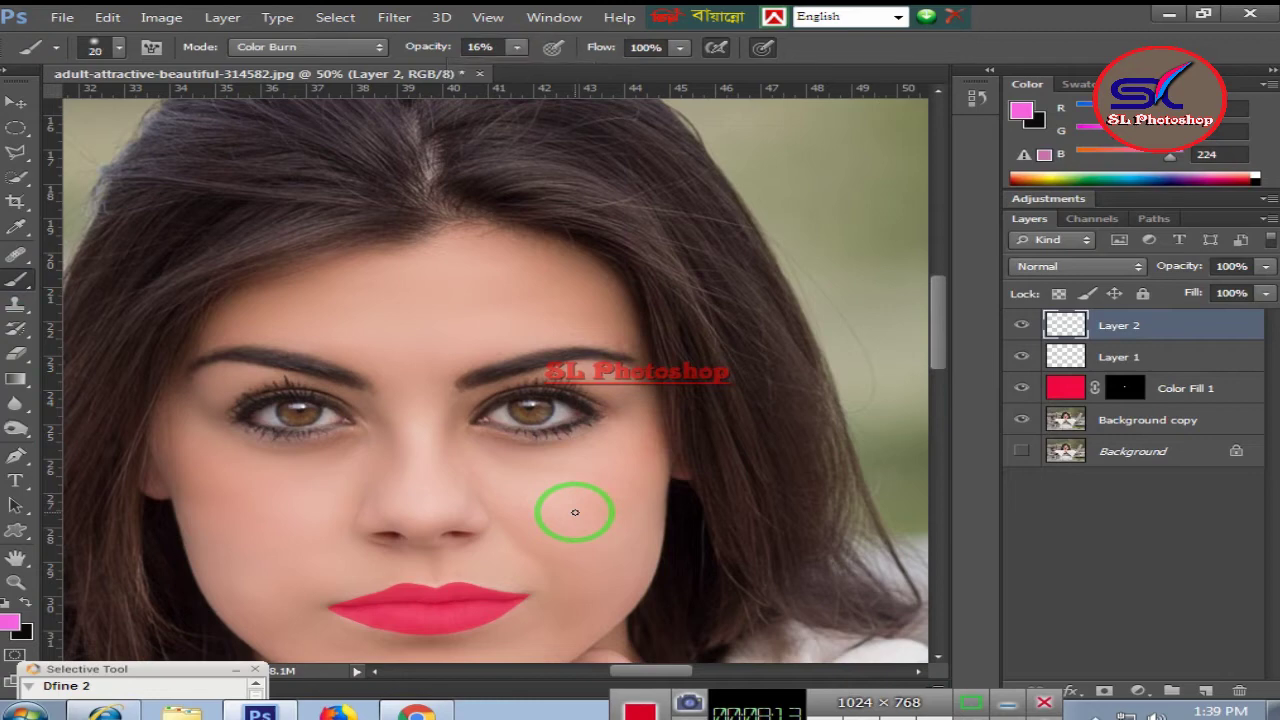
pyautogui.press(']')
pyautogui.press(']')
pyautogui.press(']')
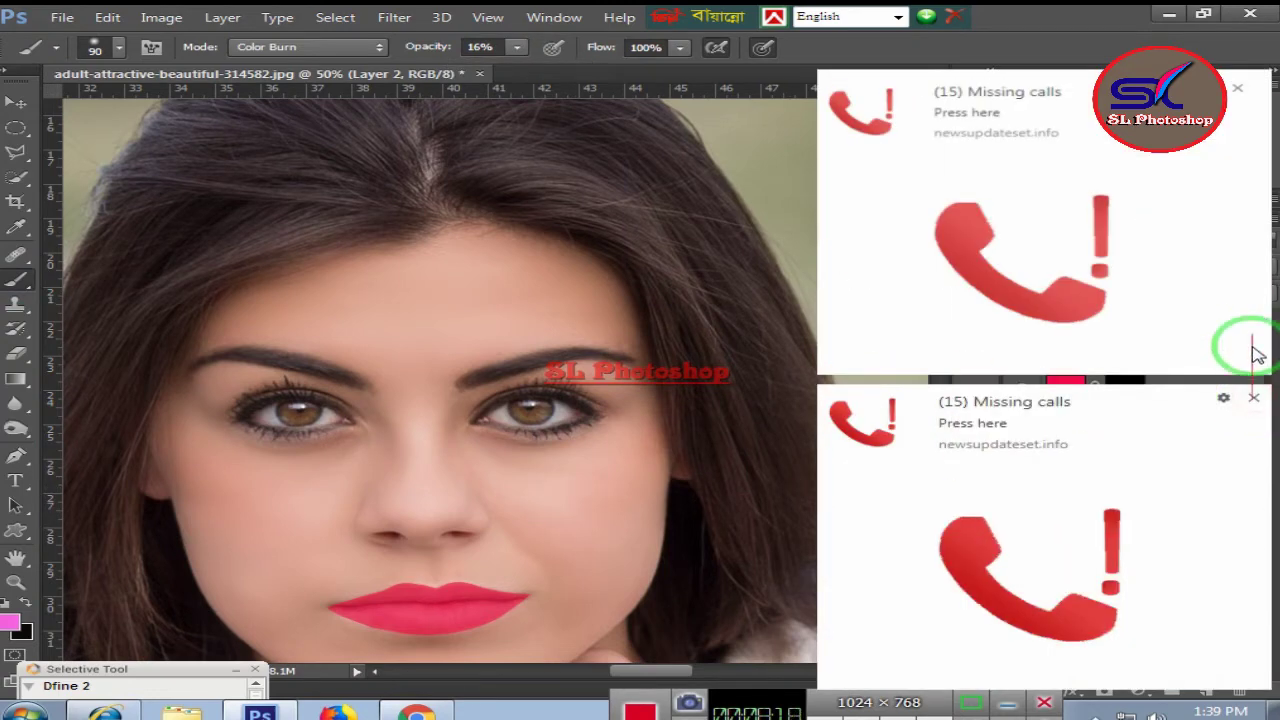
pyautogui.click(1250, 396)
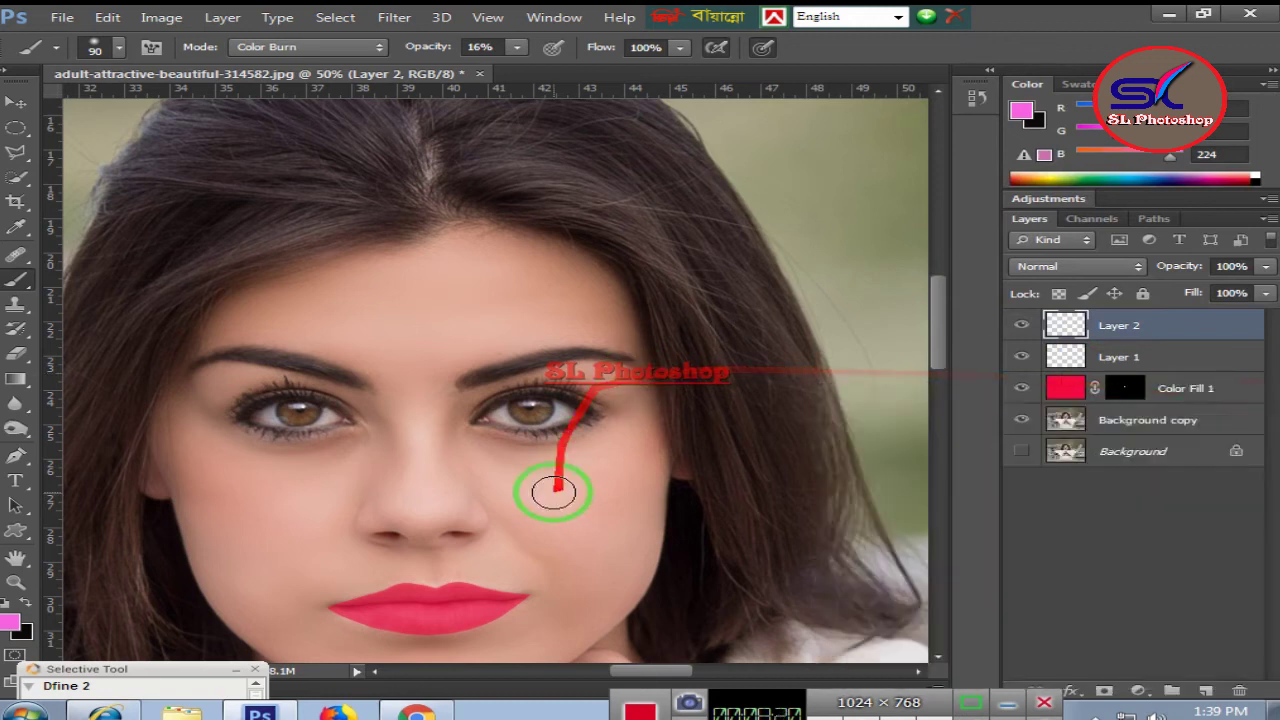
# Paint pink blush over both cheeks, the forehead and the chin on Layer 2.
pyautogui.moveTo(586, 506)
pyautogui.mouseDown()
pyautogui.moveTo(557, 498)
pyautogui.moveTo(604, 577)
pyautogui.mouseUp()
pyautogui.moveTo(615, 495)
pyautogui.mouseDown()
pyautogui.moveTo(543, 480)
pyautogui.moveTo(509, 491)
pyautogui.moveTo(543, 531)
pyautogui.moveTo(621, 508)
pyautogui.moveTo(634, 451)
pyautogui.mouseUp()
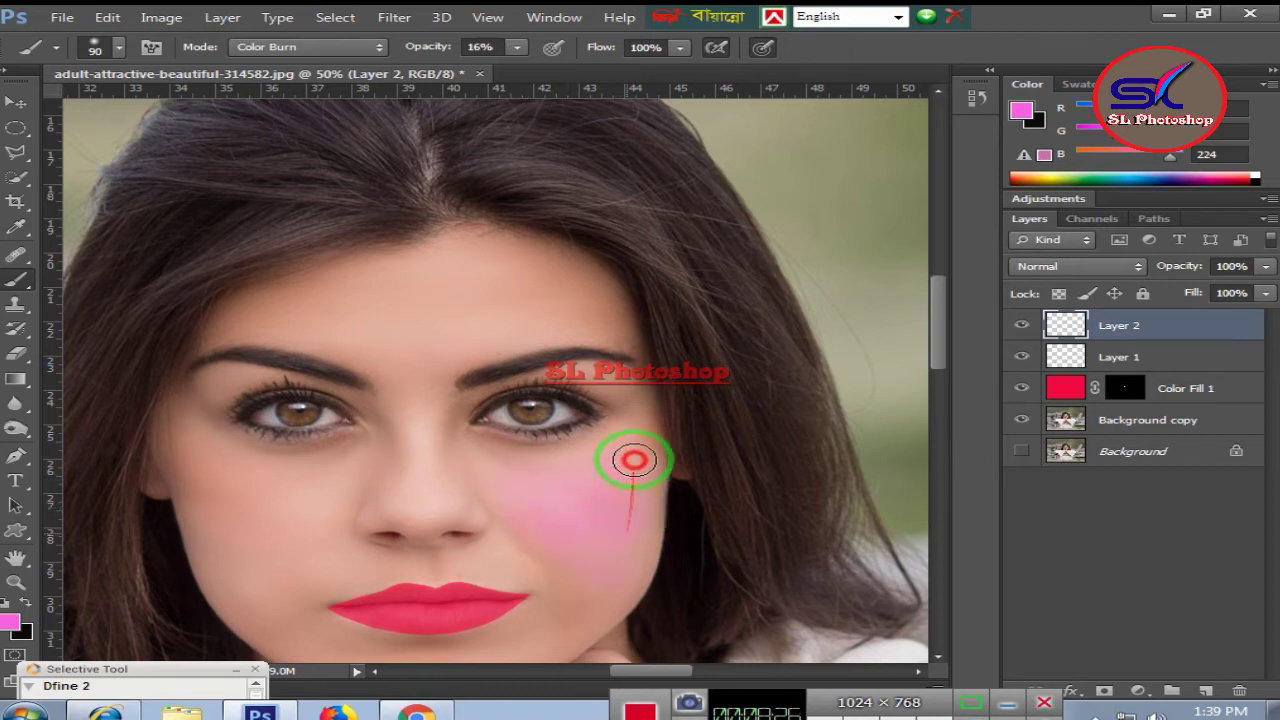
pyautogui.moveTo(274, 531)
pyautogui.mouseDown()
pyautogui.moveTo(314, 520)
pyautogui.moveTo(251, 514)
pyautogui.moveTo(209, 471)
pyautogui.moveTo(286, 491)
pyautogui.moveTo(257, 571)
pyautogui.moveTo(279, 598)
pyautogui.mouseUp()
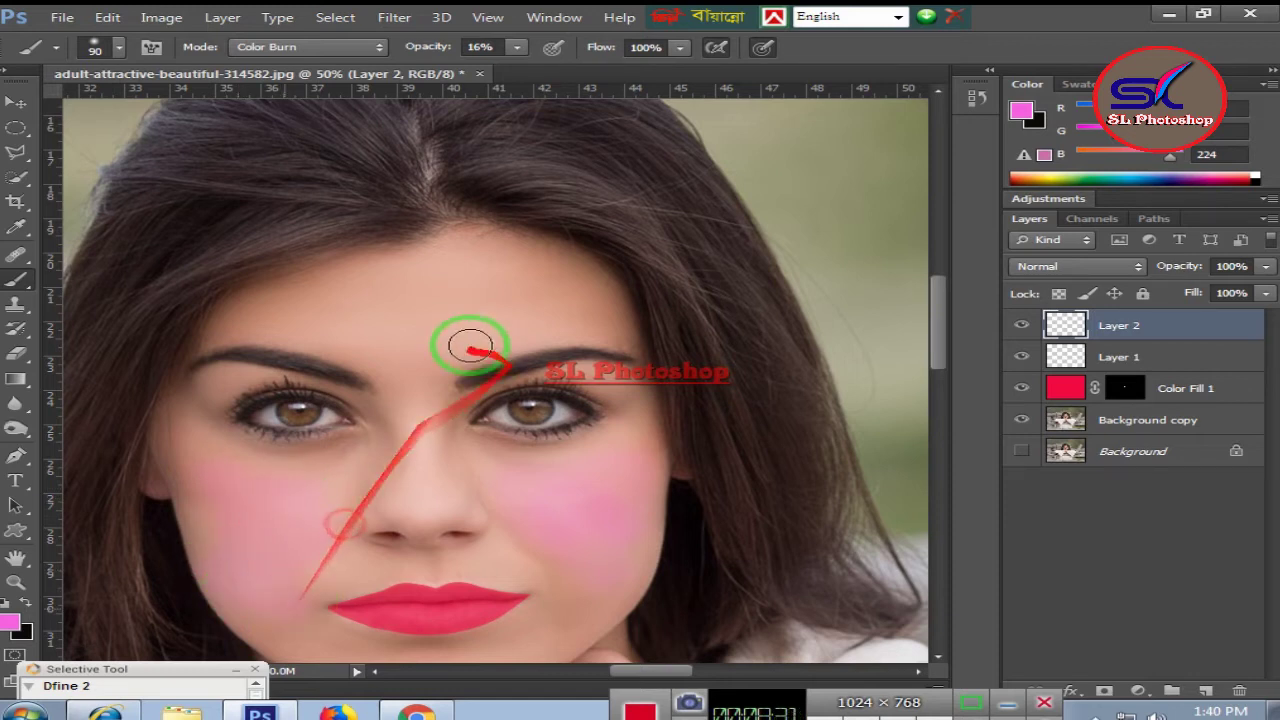
pyautogui.moveTo(414, 366)
pyautogui.mouseDown()
pyautogui.moveTo(429, 343)
pyautogui.moveTo(413, 332)
pyautogui.moveTo(366, 334)
pyautogui.moveTo(471, 280)
pyautogui.moveTo(520, 277)
pyautogui.moveTo(622, 450)
pyautogui.mouseUp()
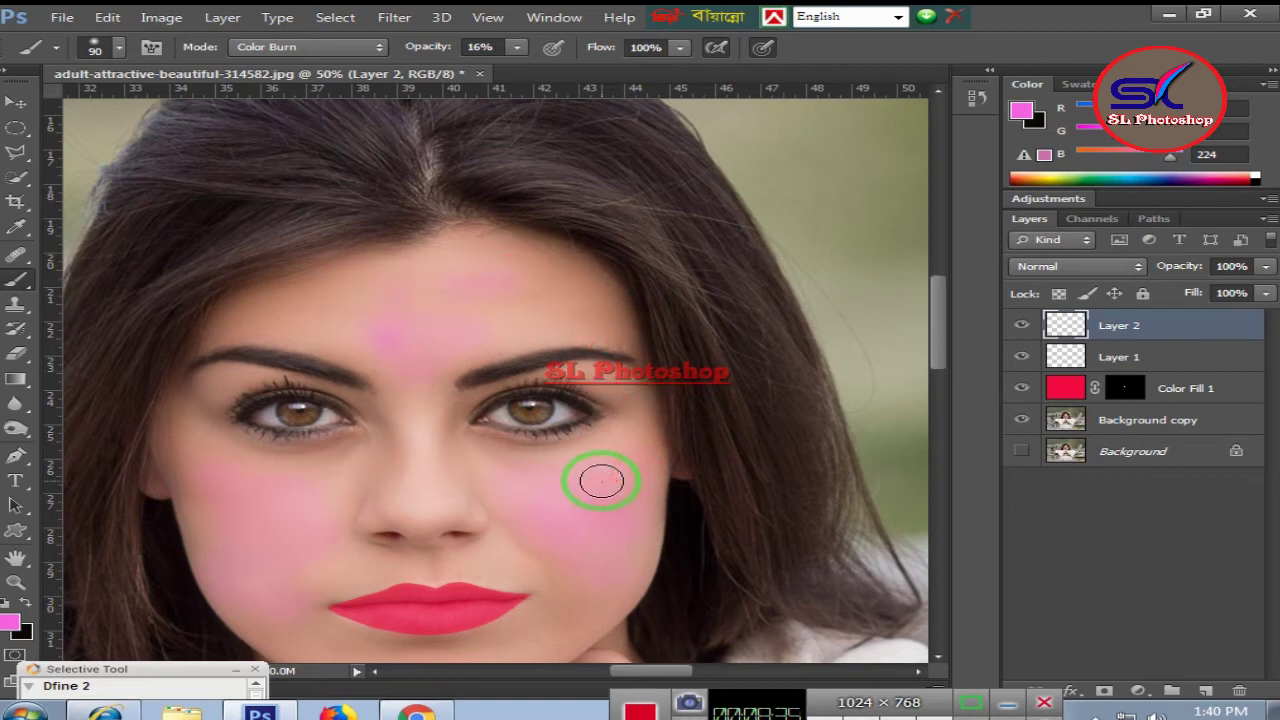
pyautogui.scroll(-3, 594, 477)
pyautogui.scroll(-1, 594, 463)
pyautogui.moveTo(509, 509); pyautogui.dragTo(396, 526)
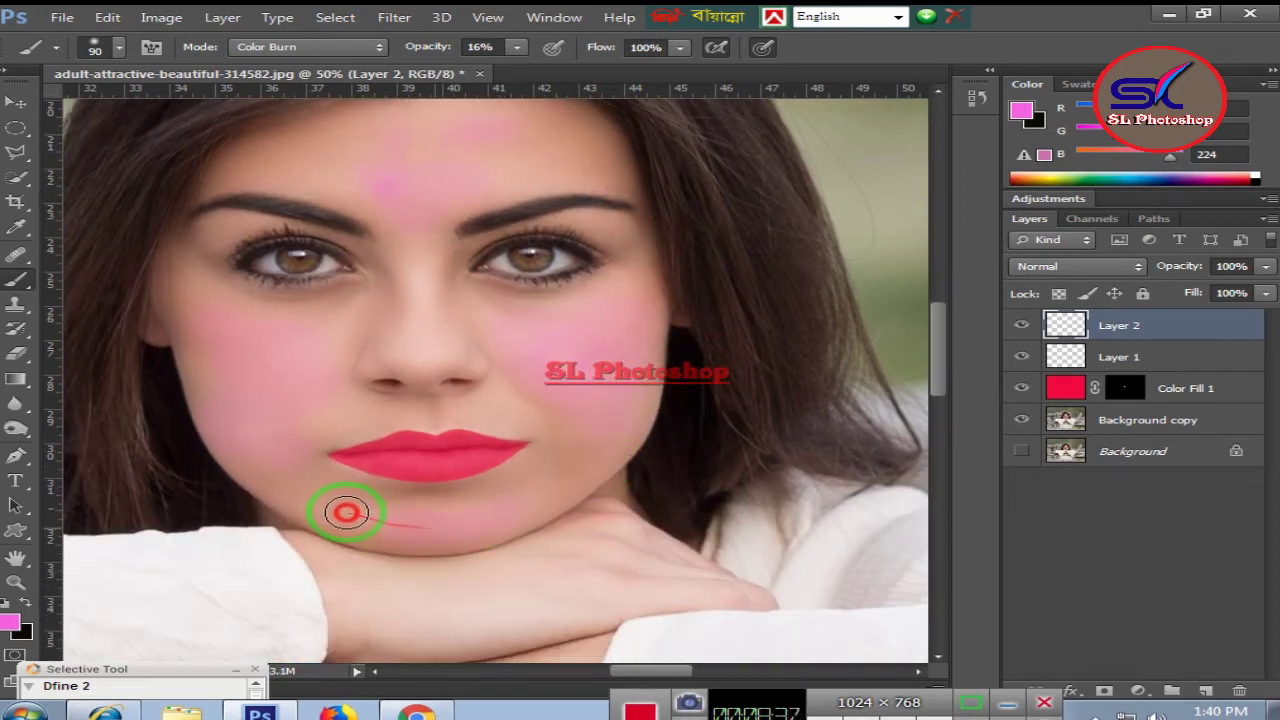
pyautogui.moveTo(320, 492)
pyautogui.mouseDown()
pyautogui.moveTo(563, 463)
pyautogui.moveTo(549, 480)
pyautogui.moveTo(331, 337)
pyautogui.moveTo(183, 286)
pyautogui.moveTo(206, 380)
pyautogui.moveTo(620, 424)
pyautogui.moveTo(586, 437)
pyautogui.moveTo(509, 326)
pyautogui.moveTo(480, 620)
pyautogui.moveTo(471, 614)
pyautogui.mouseUp()
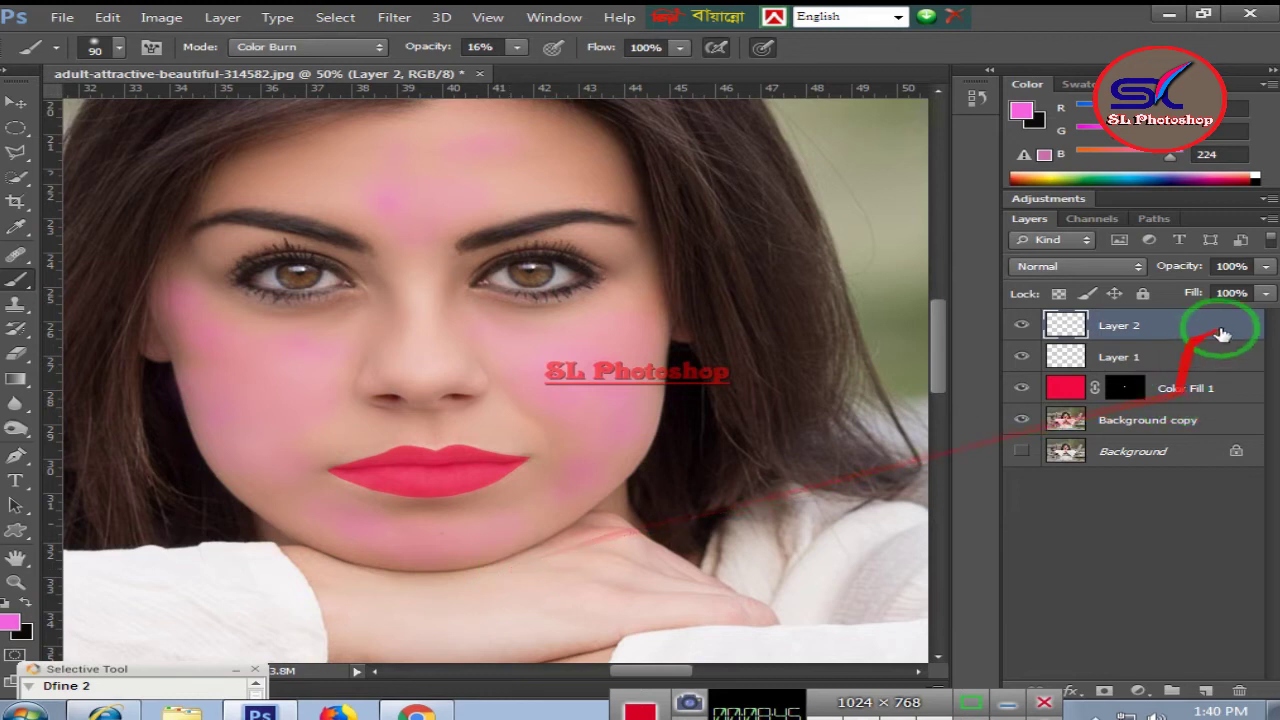
# Lower Layer 2's opacity to 51% and set its fill to 84%.
pyautogui.moveTo(1268, 276); pyautogui.dragTo(1166, 298)
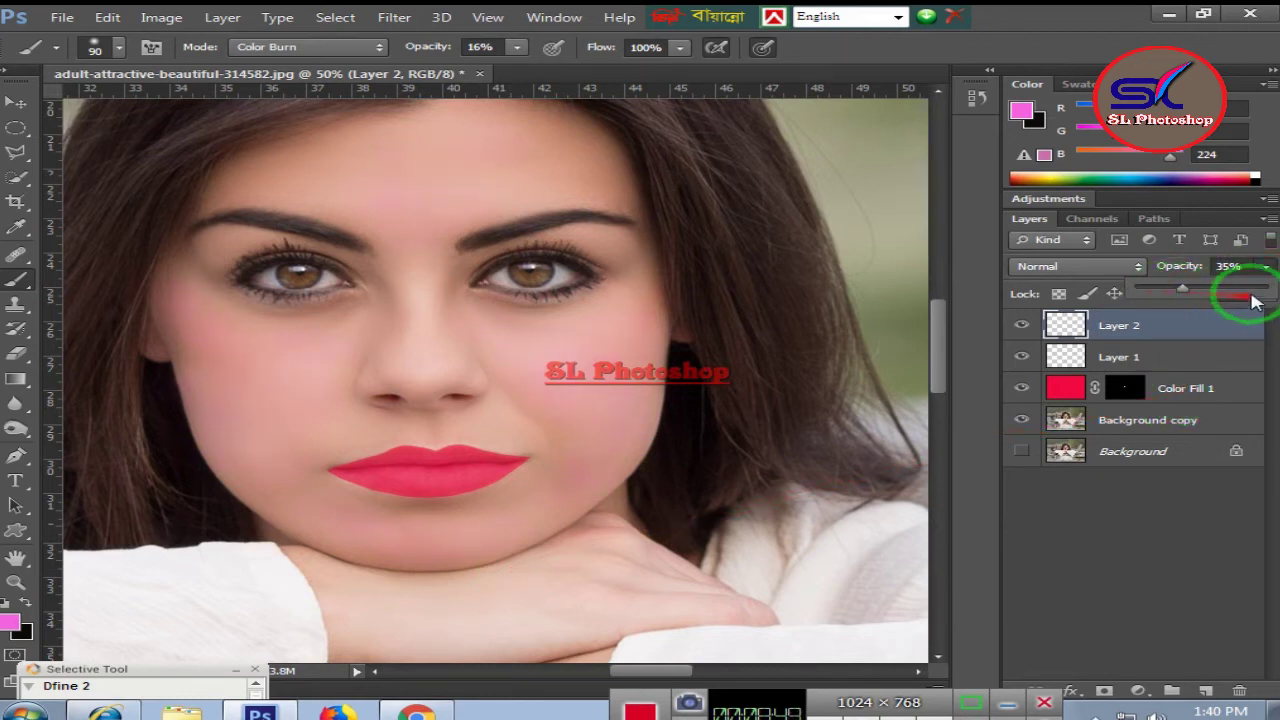
pyautogui.moveTo(1232, 298); pyautogui.dragTo(1200, 293)
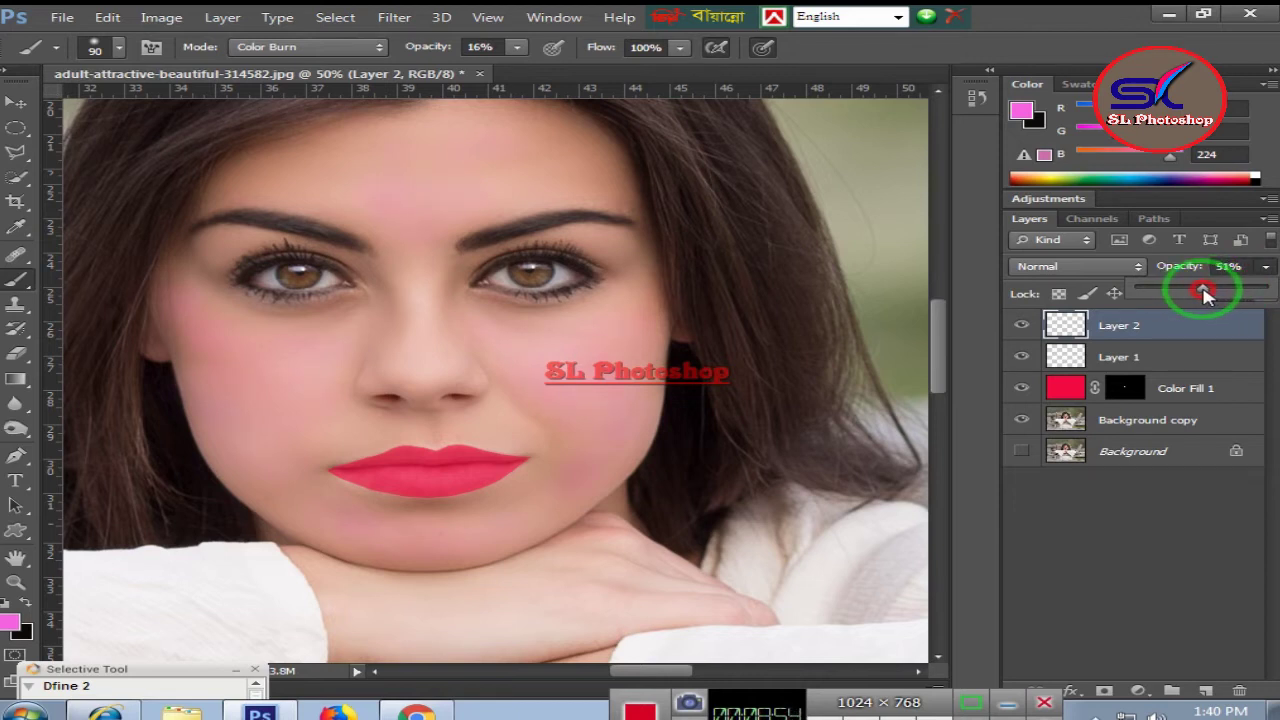
pyautogui.click(1265, 268)
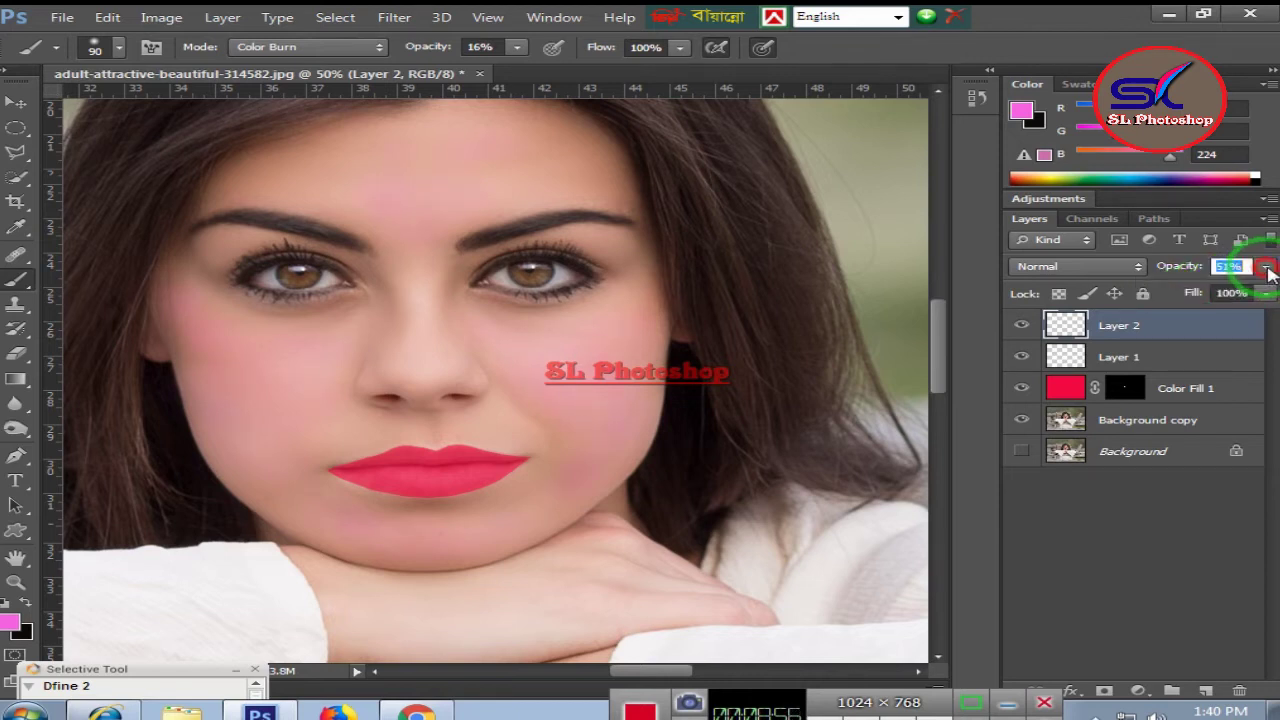
pyautogui.moveTo(1268, 296); pyautogui.dragTo(1218, 318)
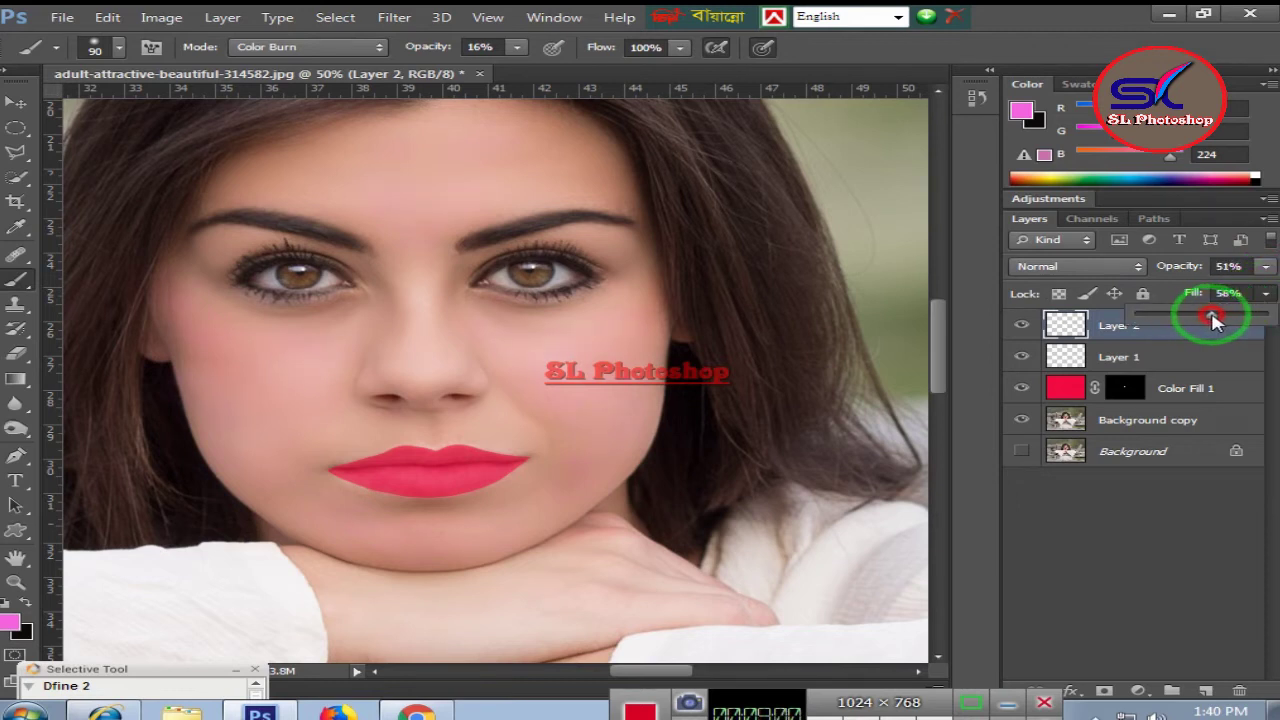
pyautogui.moveTo(1235, 318); pyautogui.dragTo(1247, 318)
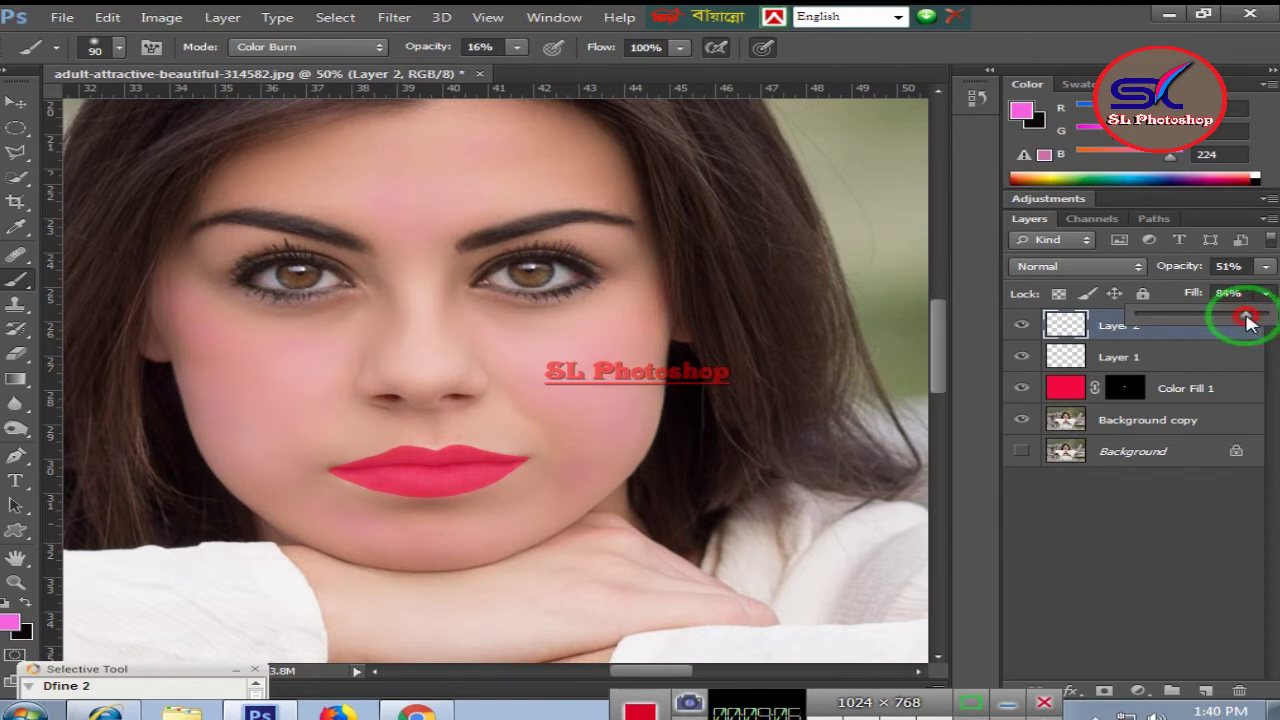
pyautogui.click(1266, 294)
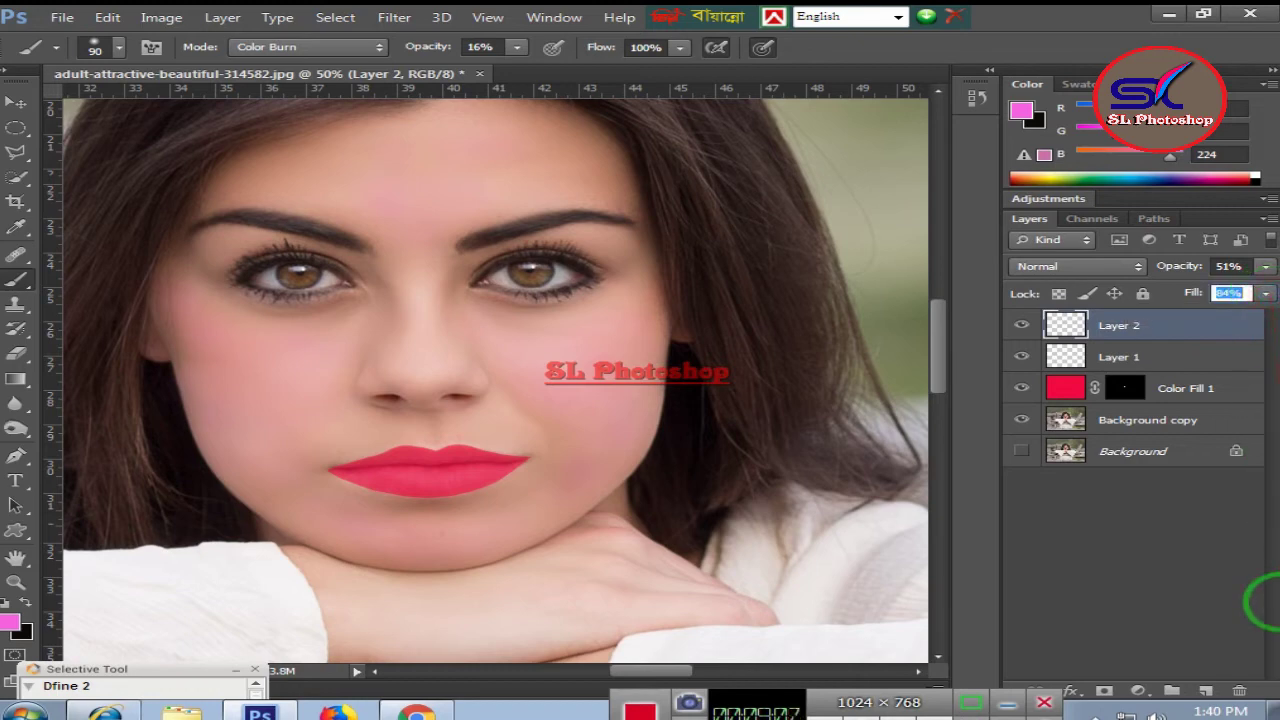
pyautogui.hotkey('ctrl', '-')
pyautogui.hotkey('ctrl', '-')
pyautogui.hotkey('ctrl', '-')
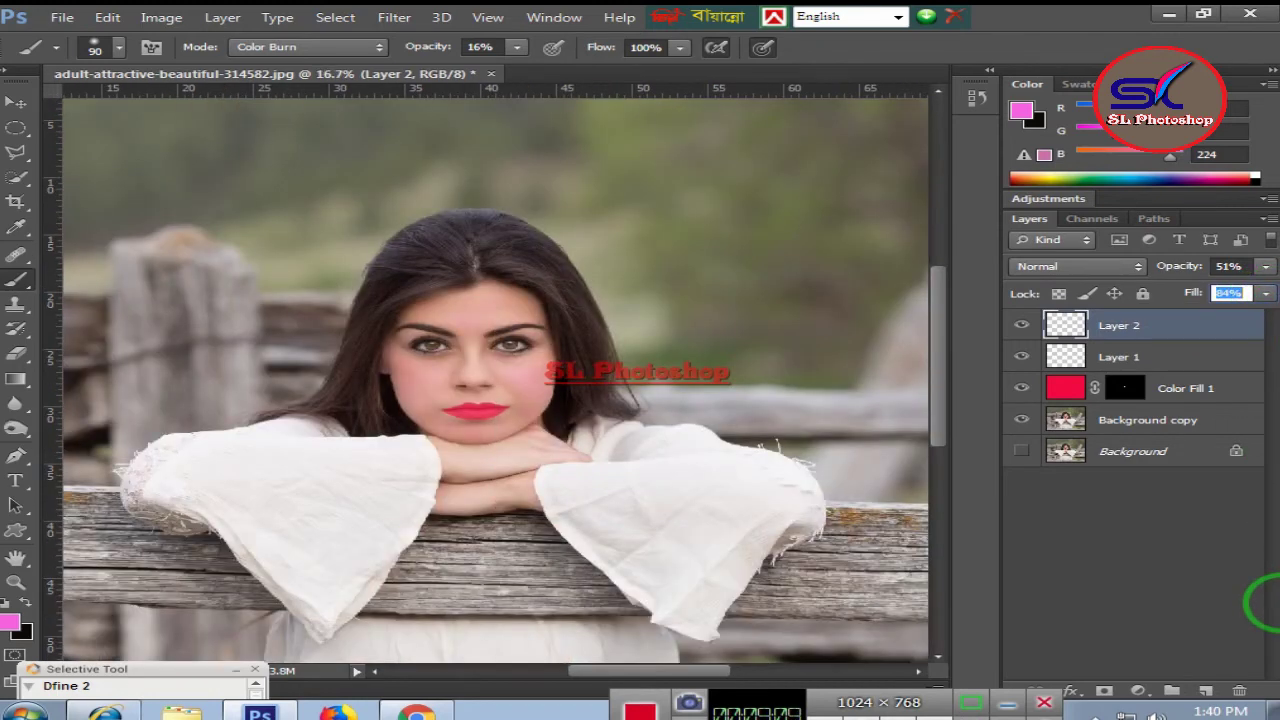
# Select Layer 2, Layer 1, Color Fill 1 and Background copy and merge them into Layer 2.
pyautogui.hotkey('ctrl', '+')
pyautogui.hotkey('ctrl', '+')
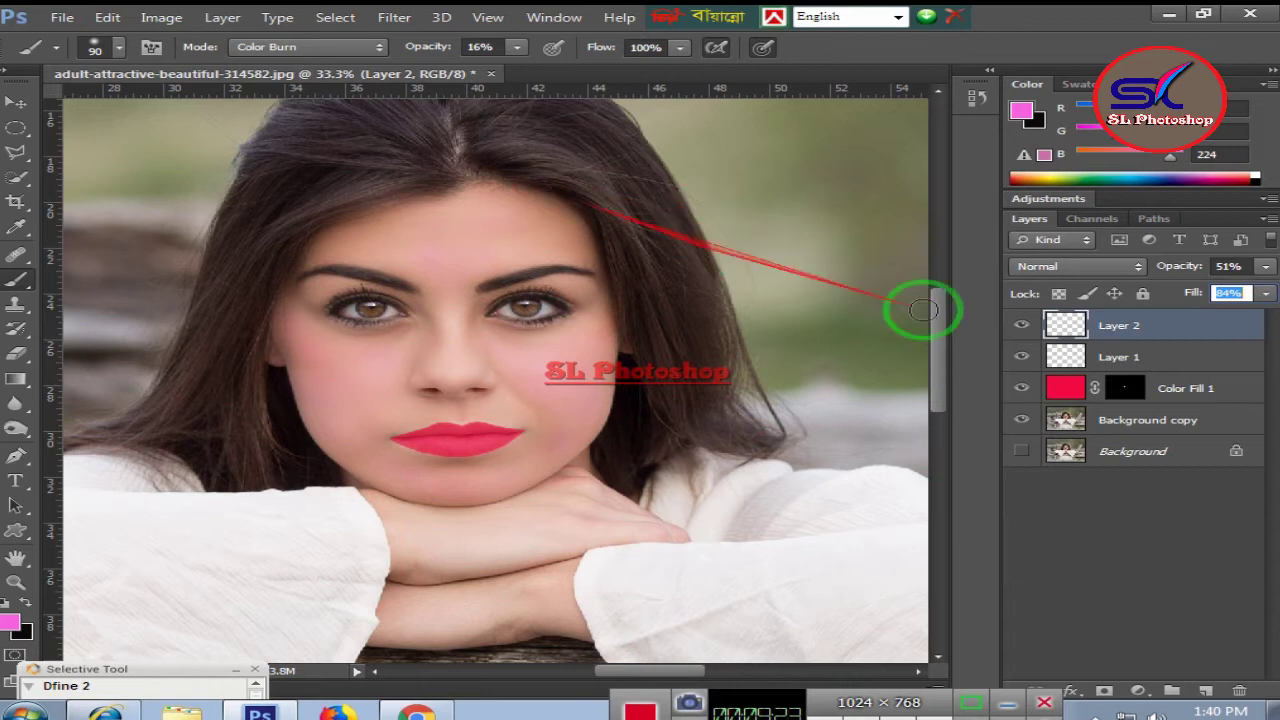
pyautogui.keyDown('shift'); pyautogui.click(1182, 360); pyautogui.keyUp('shift')
pyautogui.keyDown('shift'); pyautogui.click(1190, 390); pyautogui.keyUp('shift')
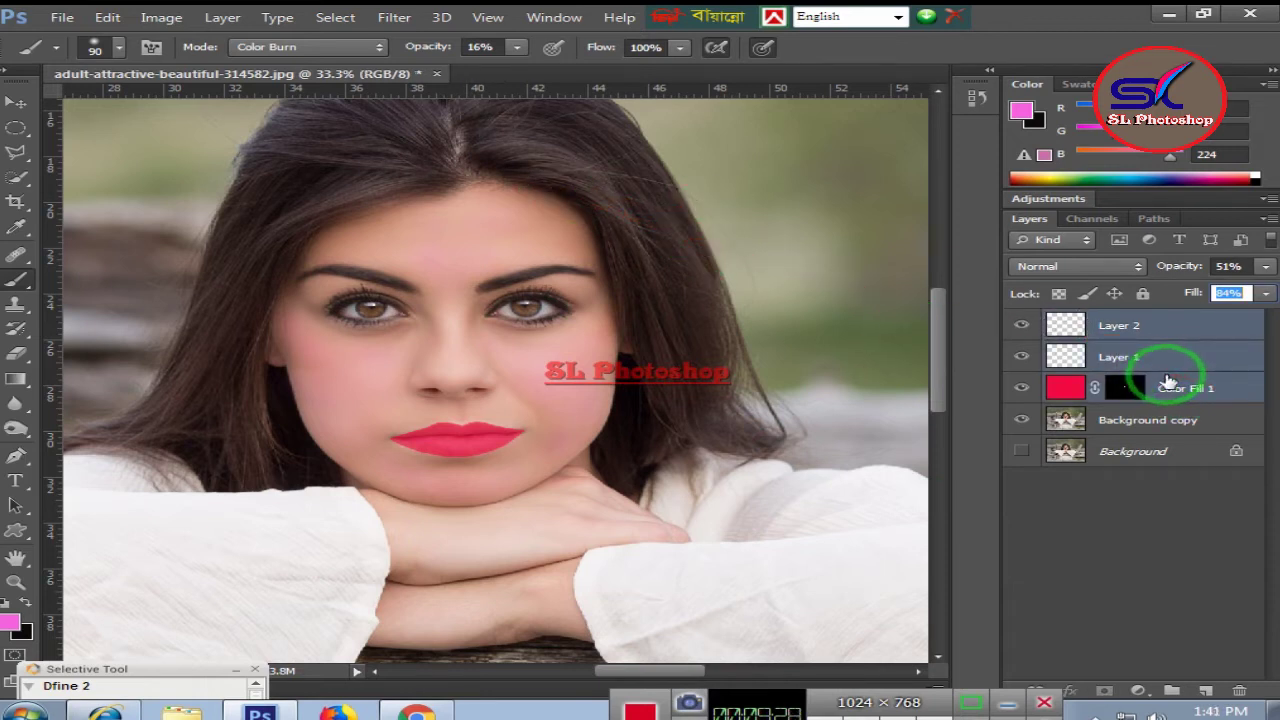
pyautogui.keyDown('shift'); pyautogui.click(1148, 422); pyautogui.keyUp('shift')
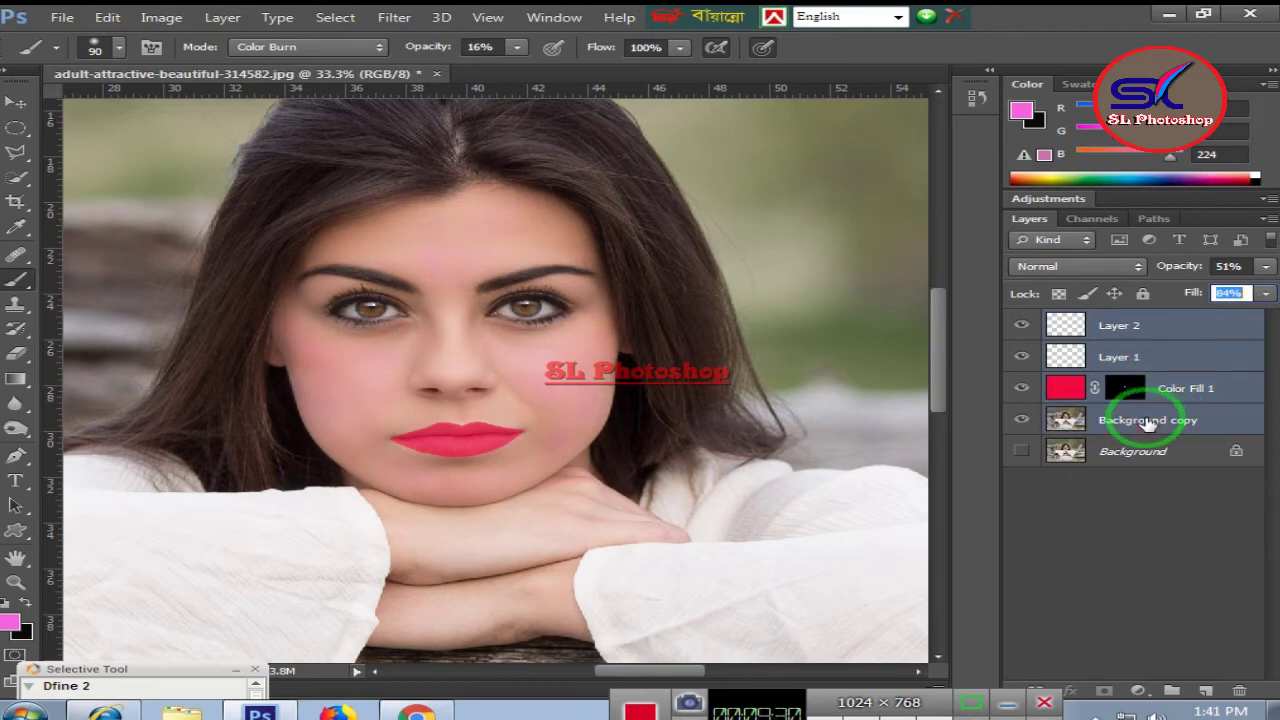
pyautogui.rightClick(1148, 422)
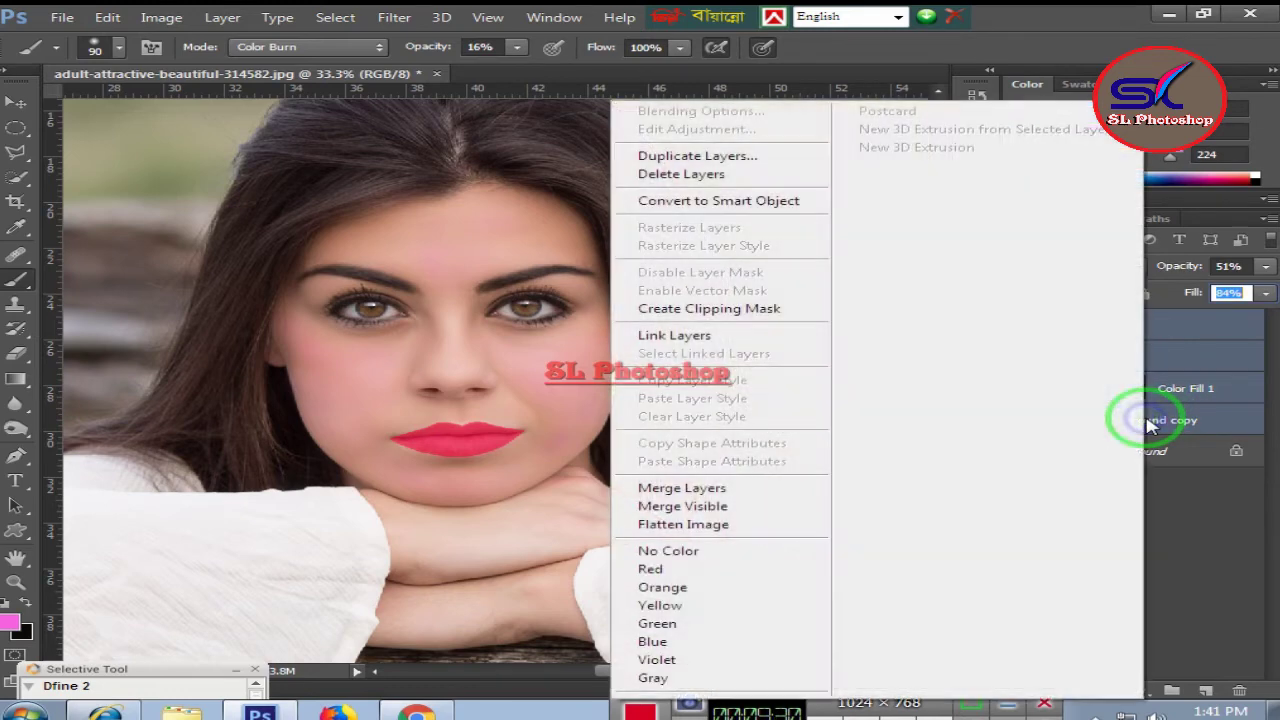
pyautogui.click(714, 505)
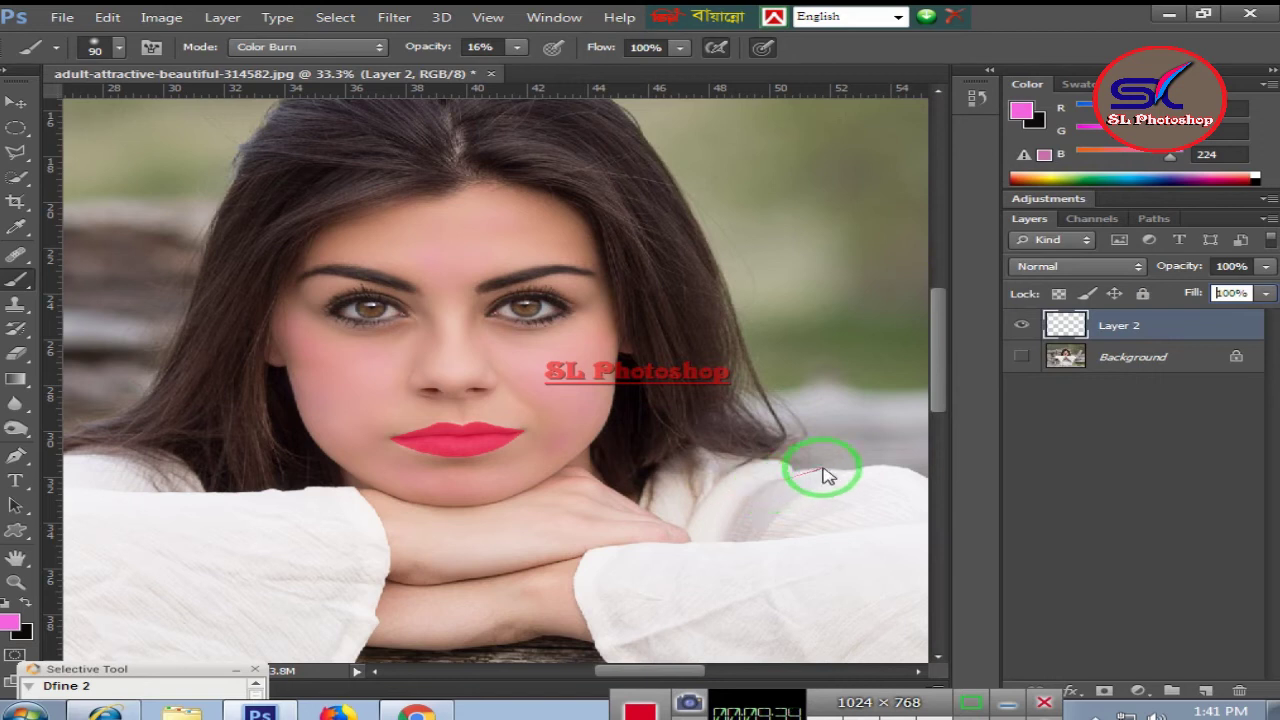
pyautogui.click(1021, 356)
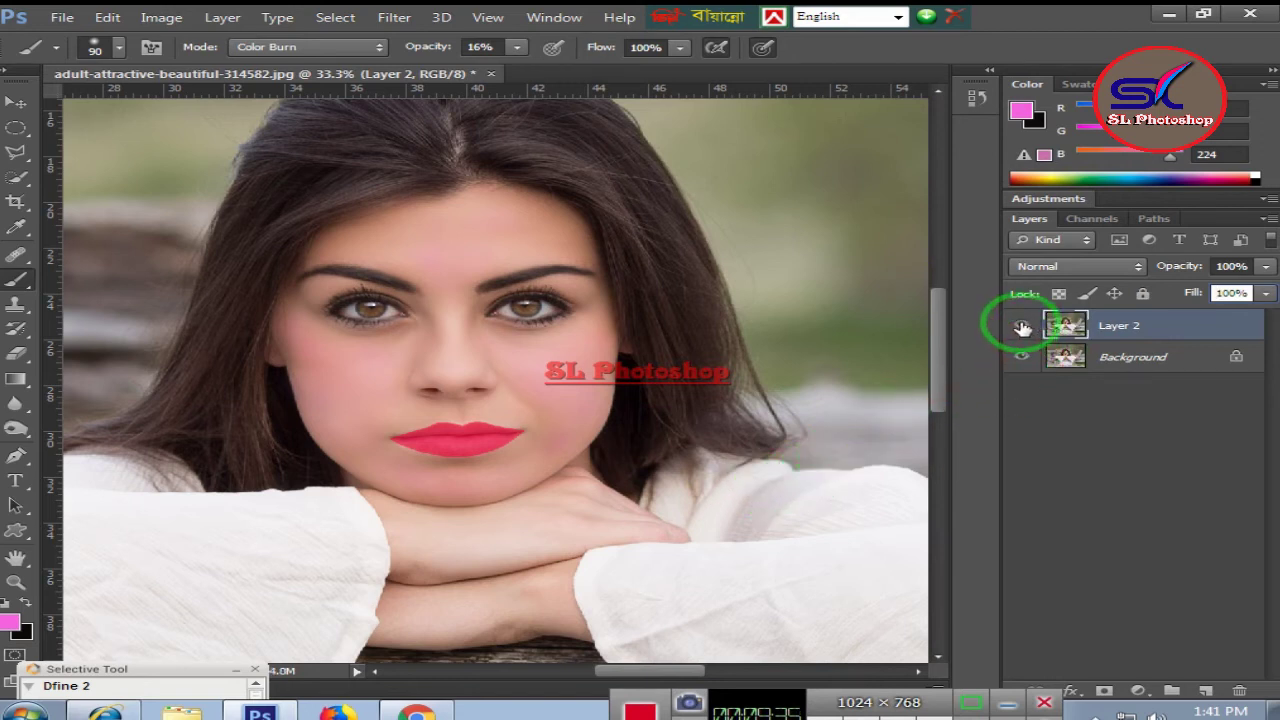
pyautogui.click(1021, 326)
pyautogui.click(1021, 326)
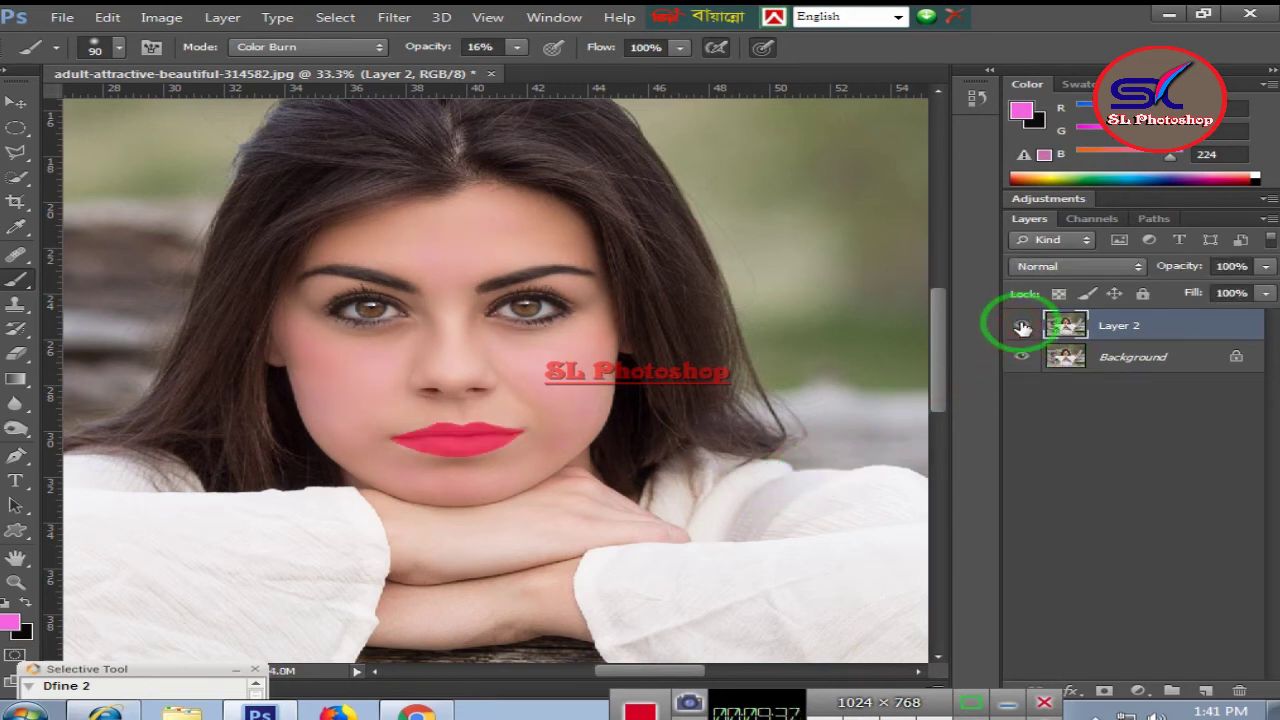
pyautogui.click(1021, 326)
pyautogui.click(1021, 326)
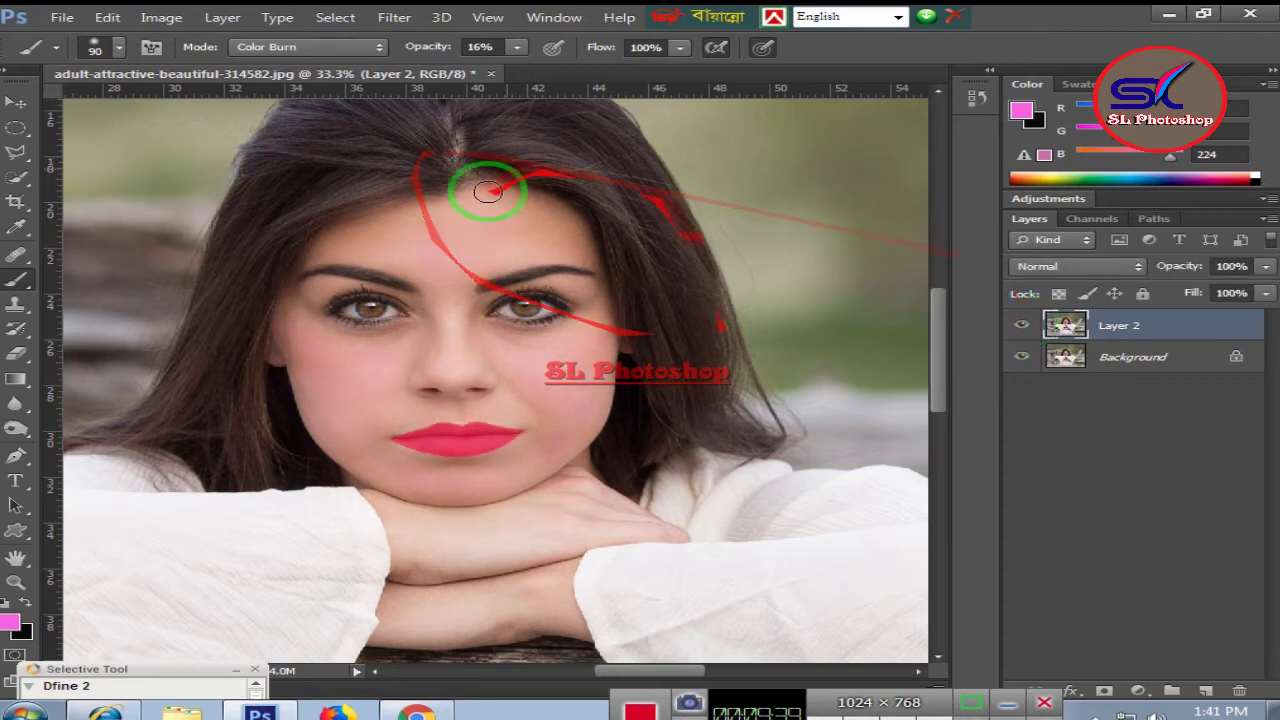
pyautogui.scroll(1, 566, 285)
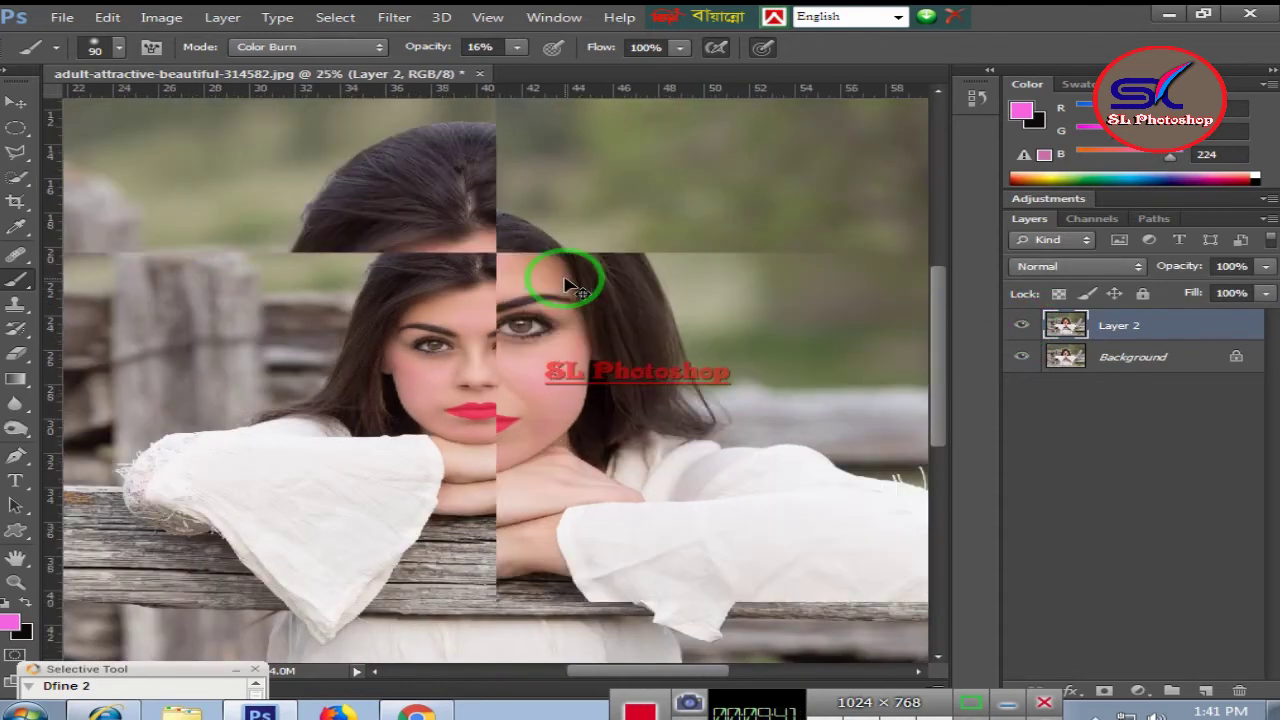
pyautogui.scroll(1, 566, 285)
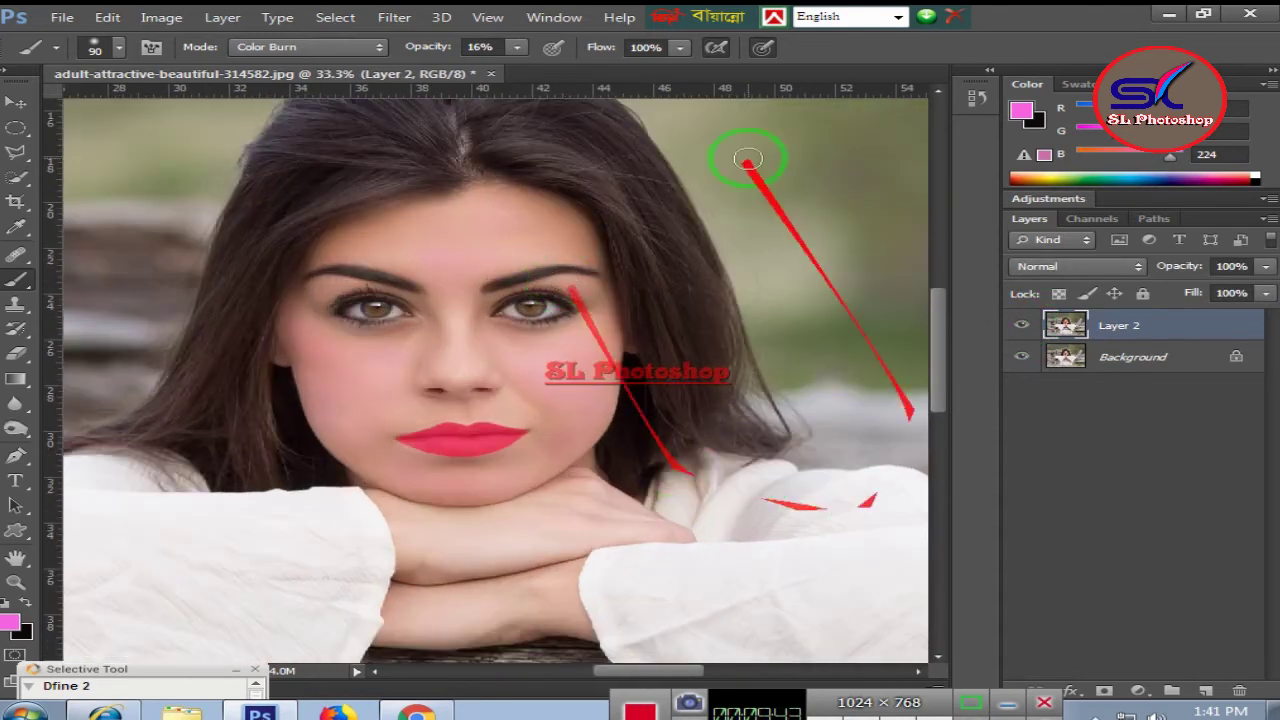
pyautogui.click(162, 18)
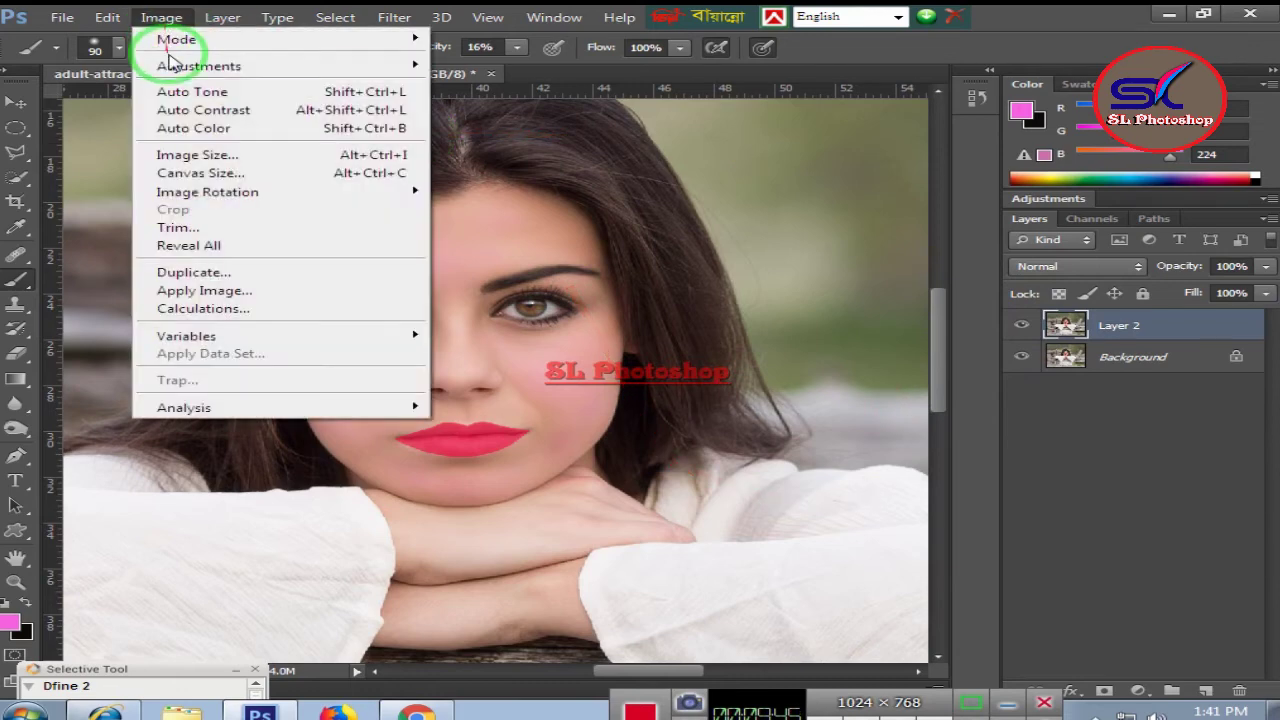
pyautogui.moveTo(199, 66)
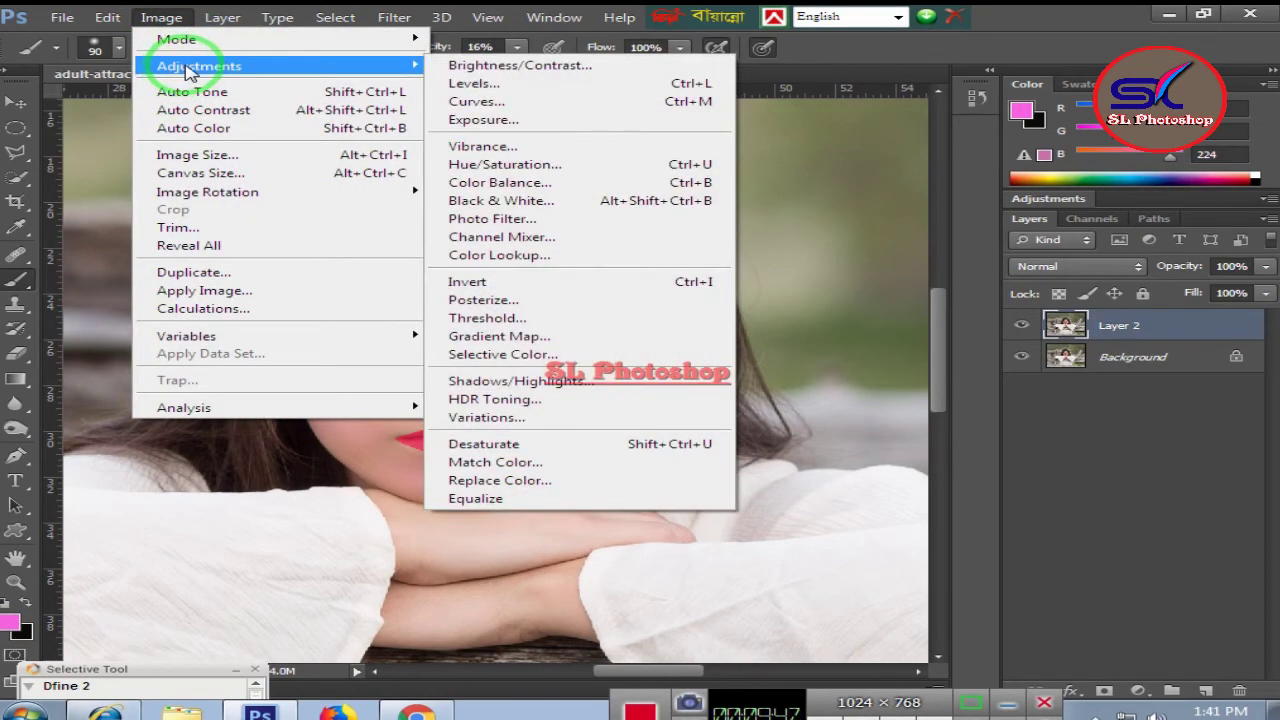
pyautogui.click(1021, 357)
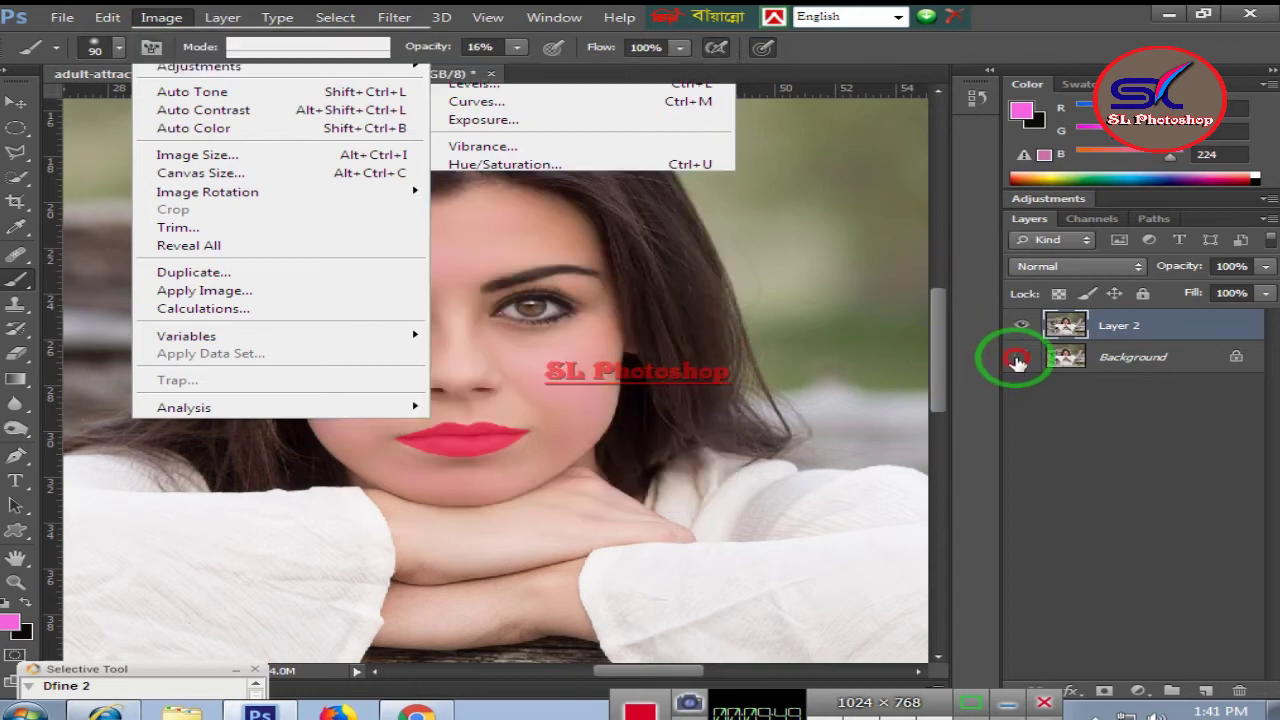
# In Curves, lift the midtones of the RGB curve and the Red channel.
pyautogui.click(163, 17)
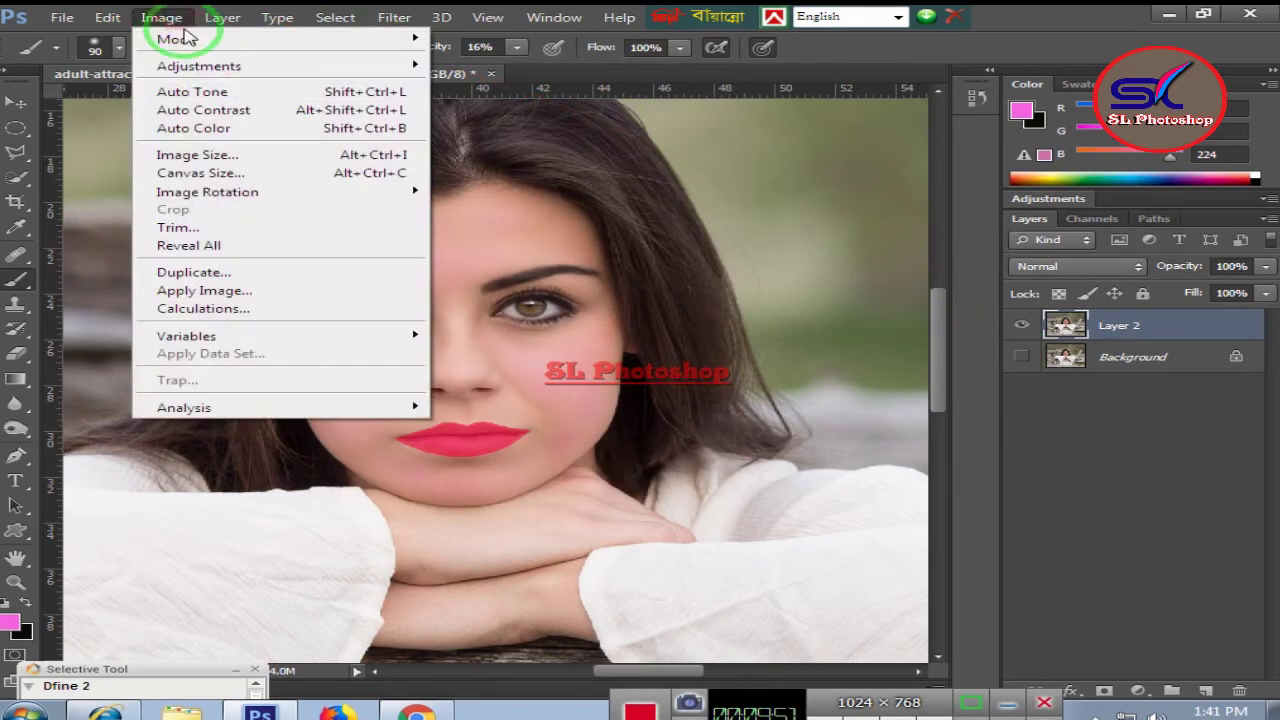
pyautogui.moveTo(199, 66)
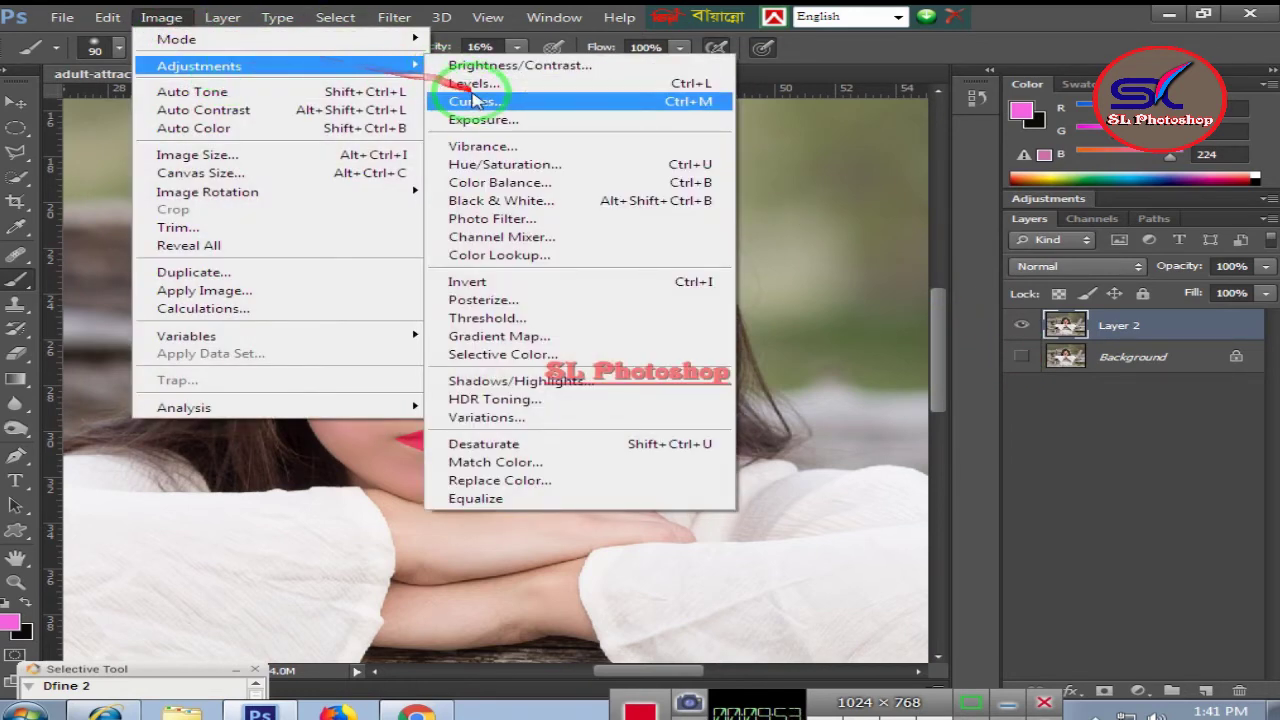
pyautogui.click(476, 102)
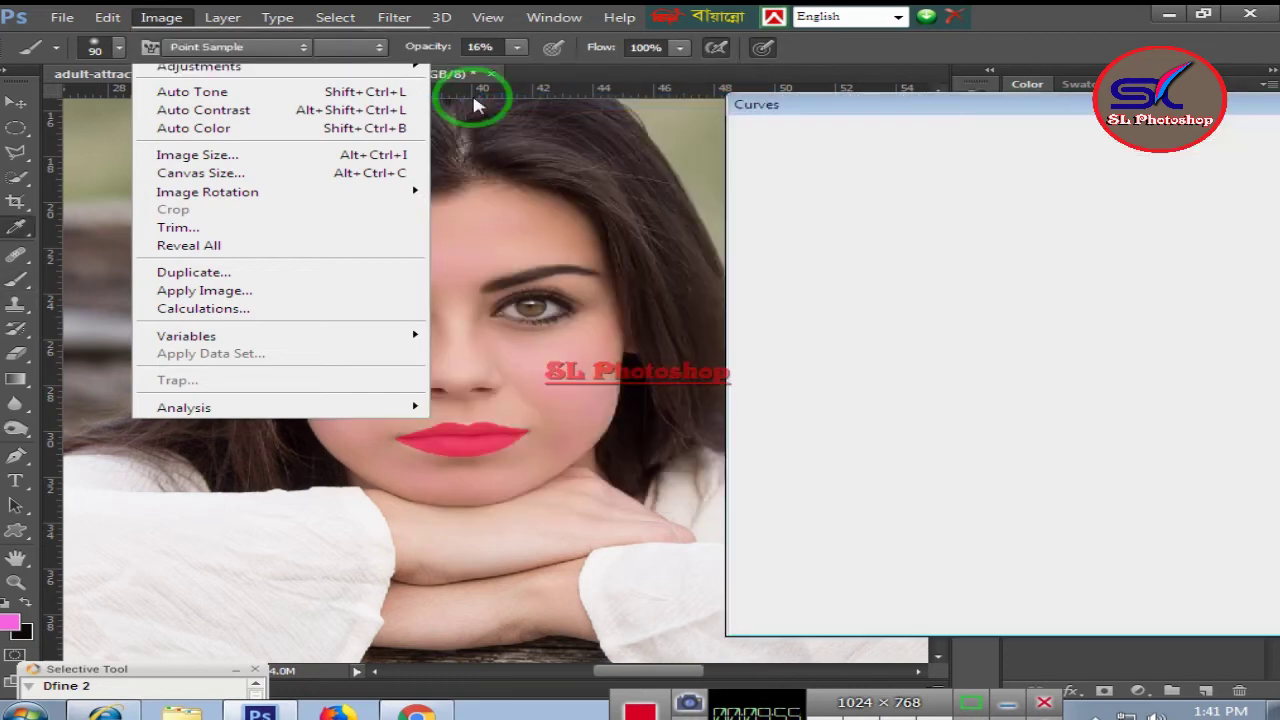
pyautogui.moveTo(977, 316); pyautogui.dragTo(979, 297)
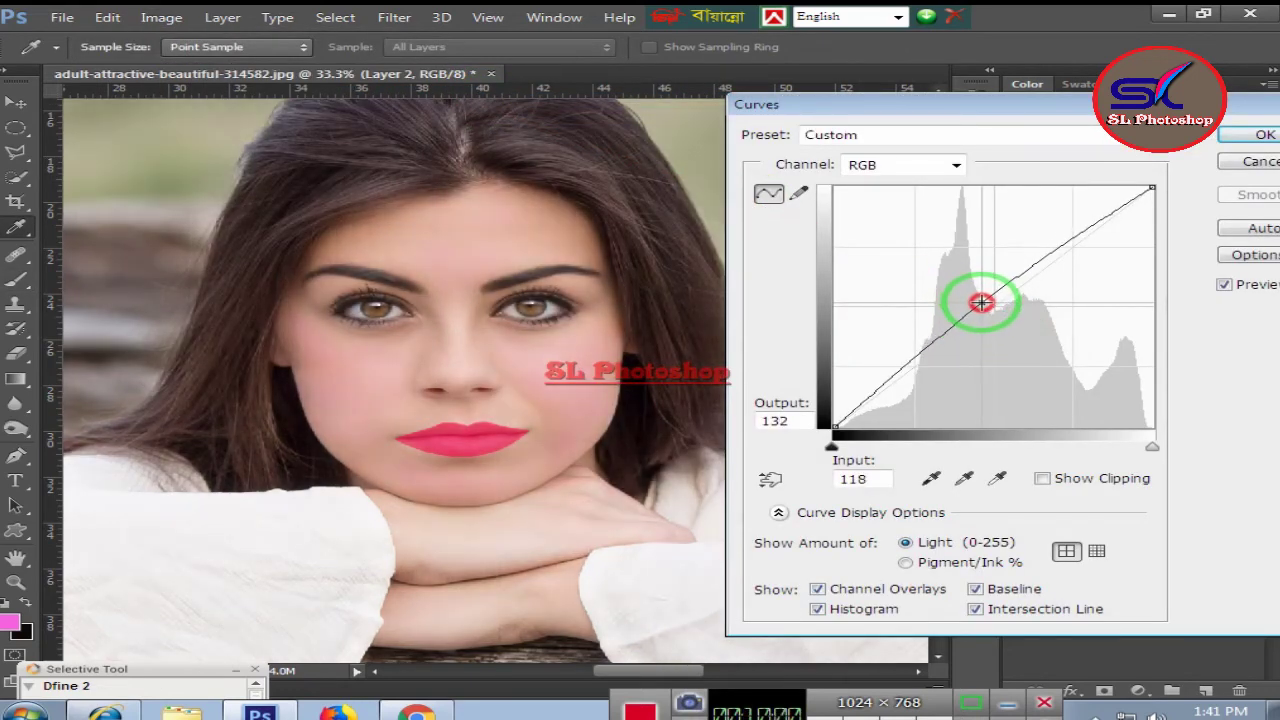
pyautogui.click(956, 165)
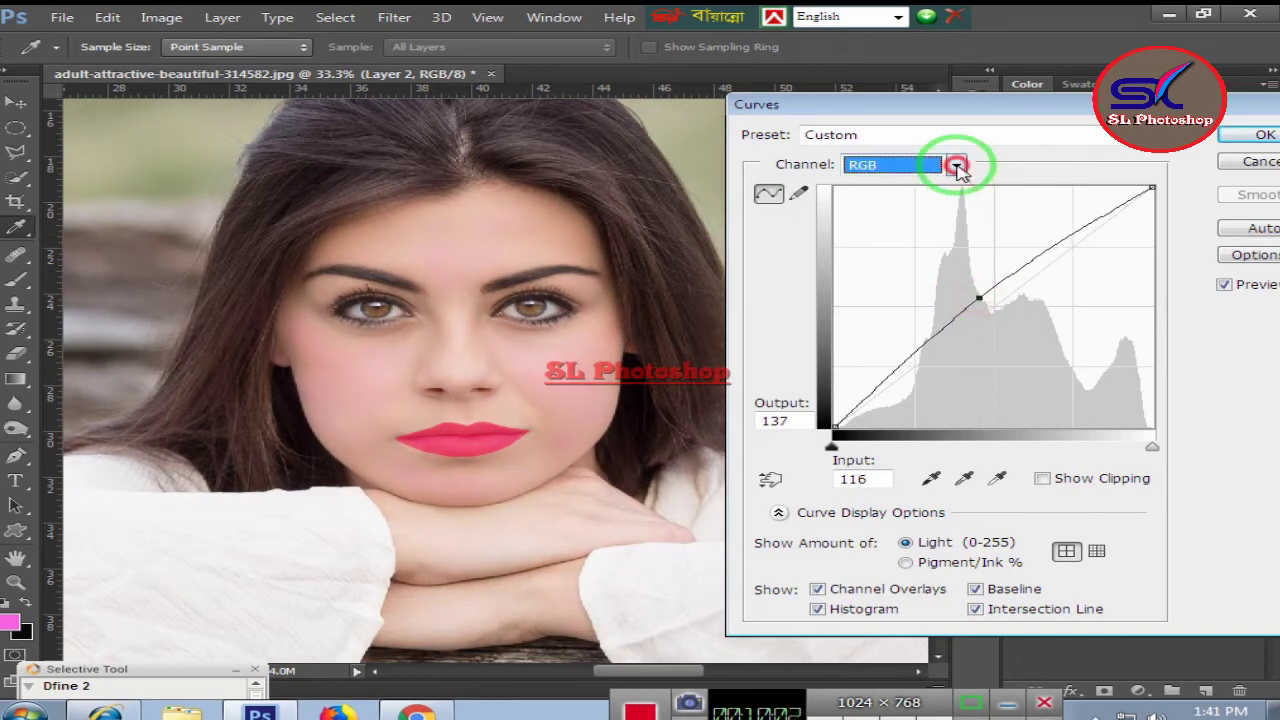
pyautogui.click(930, 188)
pyautogui.moveTo(992, 305); pyautogui.dragTo(990, 294)
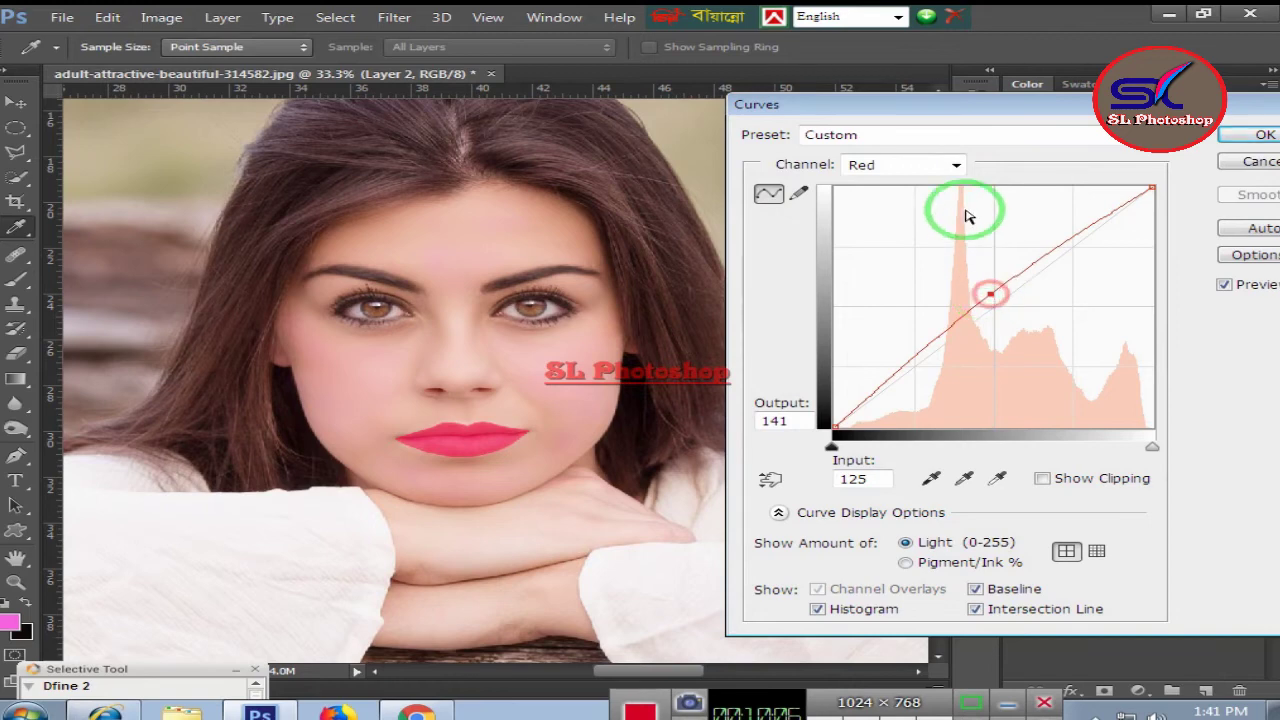
# Raise the Green (123→134) and Blue (126→138) channel midtones and apply the Curves.
pyautogui.click(954, 166)
pyautogui.click(930, 215)
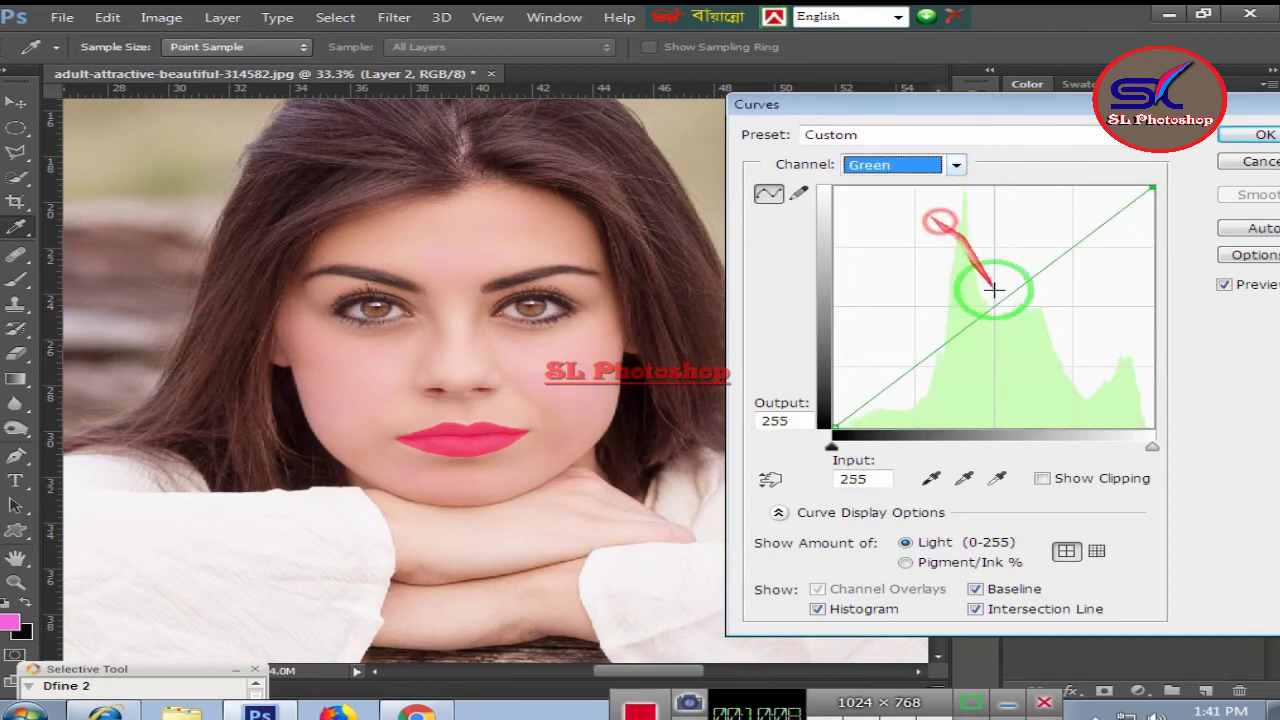
pyautogui.moveTo(986, 287); pyautogui.dragTo(987, 300)
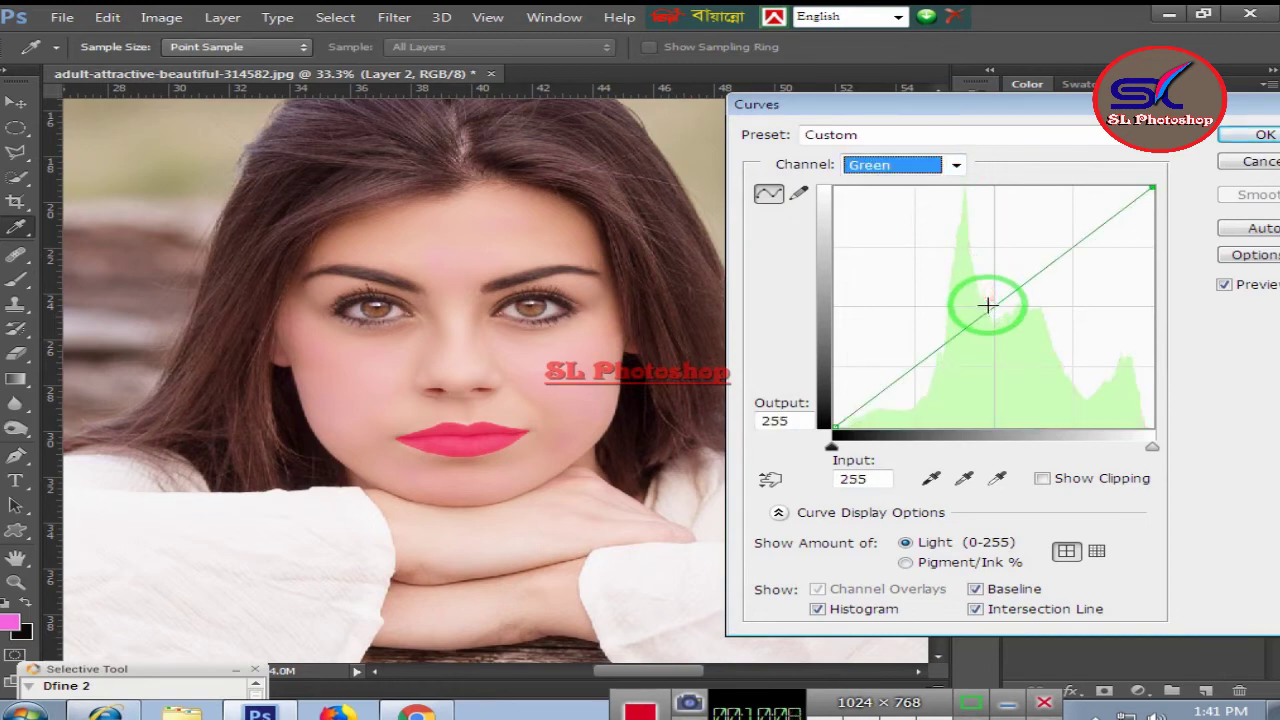
pyautogui.click(954, 166)
pyautogui.click(935, 233)
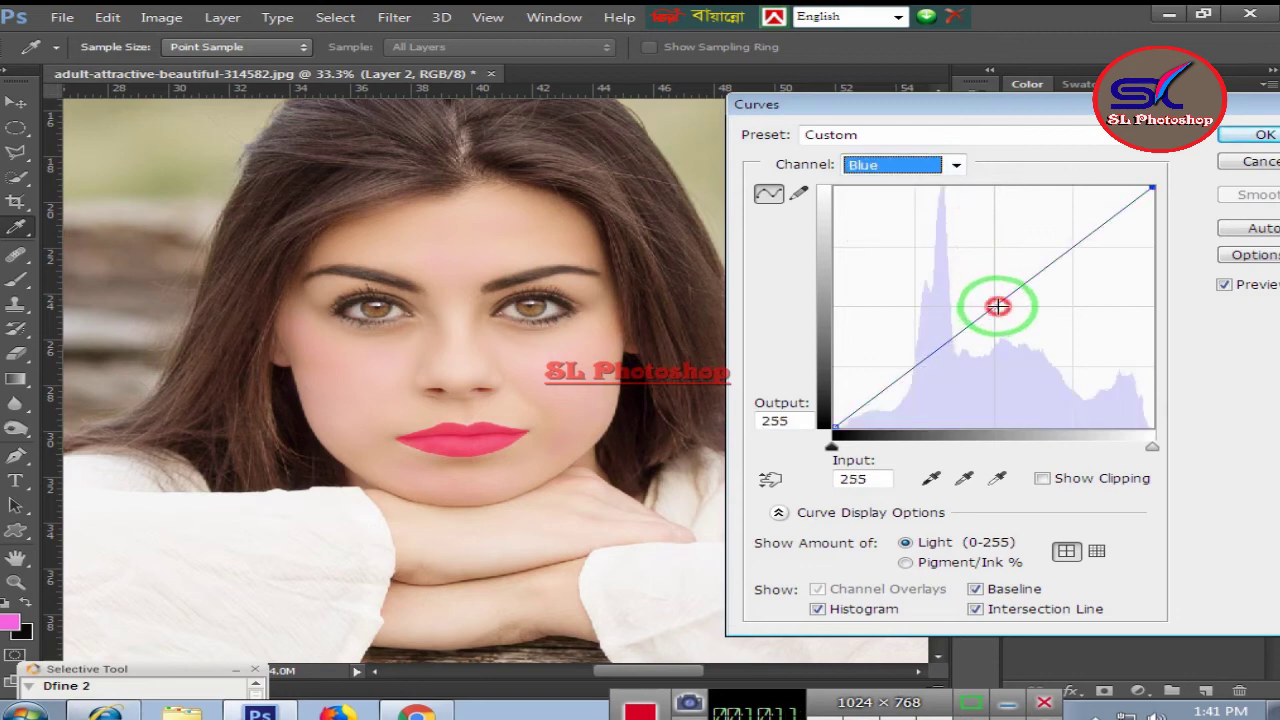
pyautogui.click(1006, 297)
pyautogui.moveTo(1006, 297); pyautogui.dragTo(991, 296)
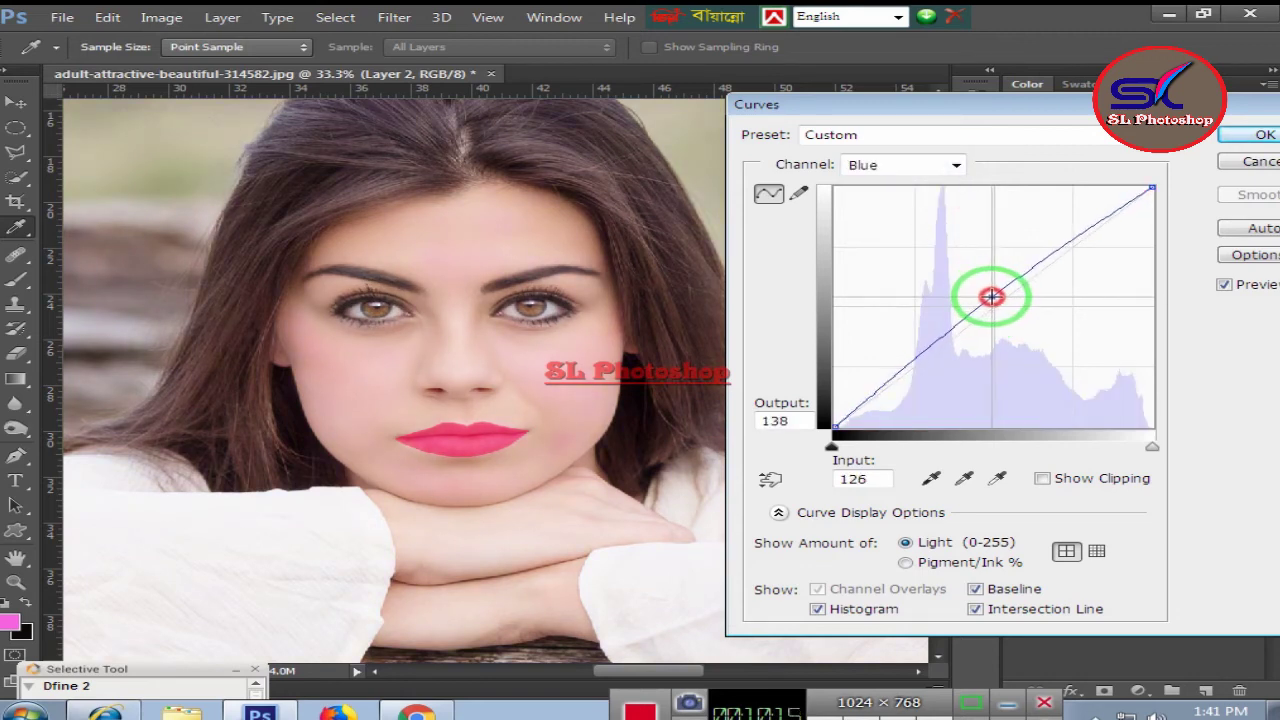
pyautogui.click(1236, 137)
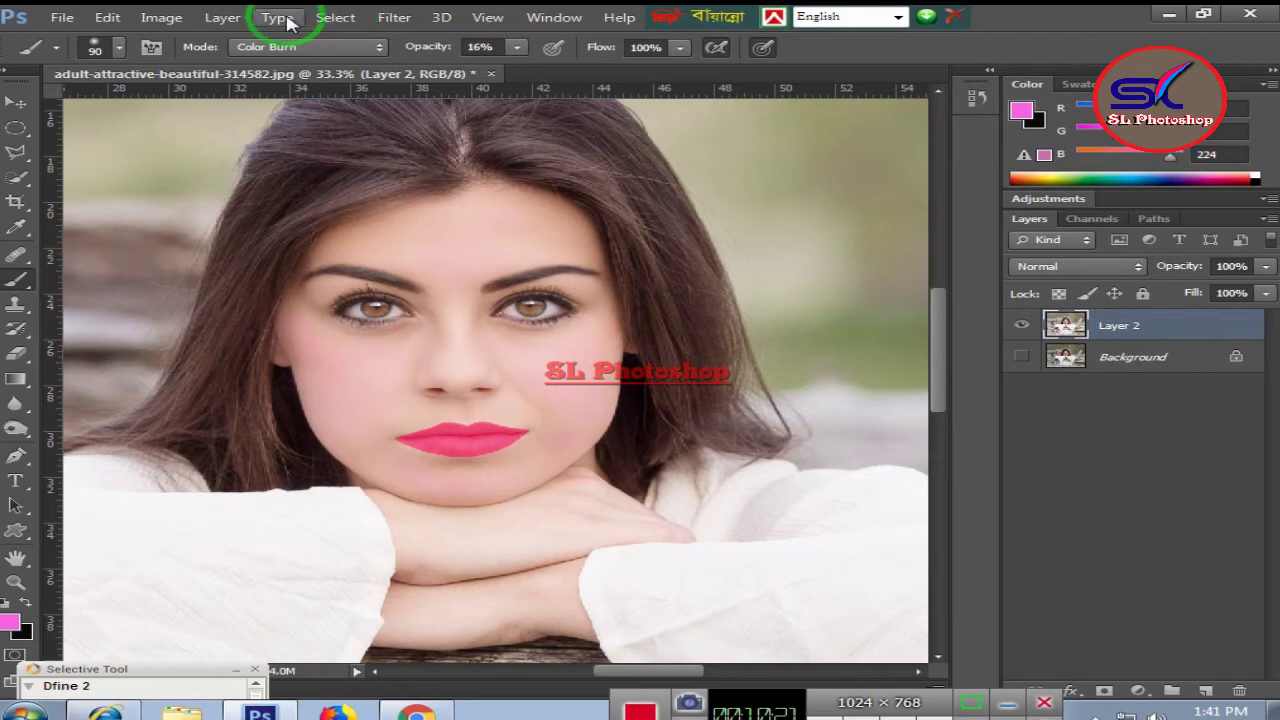
# Apply Brightness/Contrast to Layer 2 with brightness -18 and contrast 20.
pyautogui.click(161, 17)
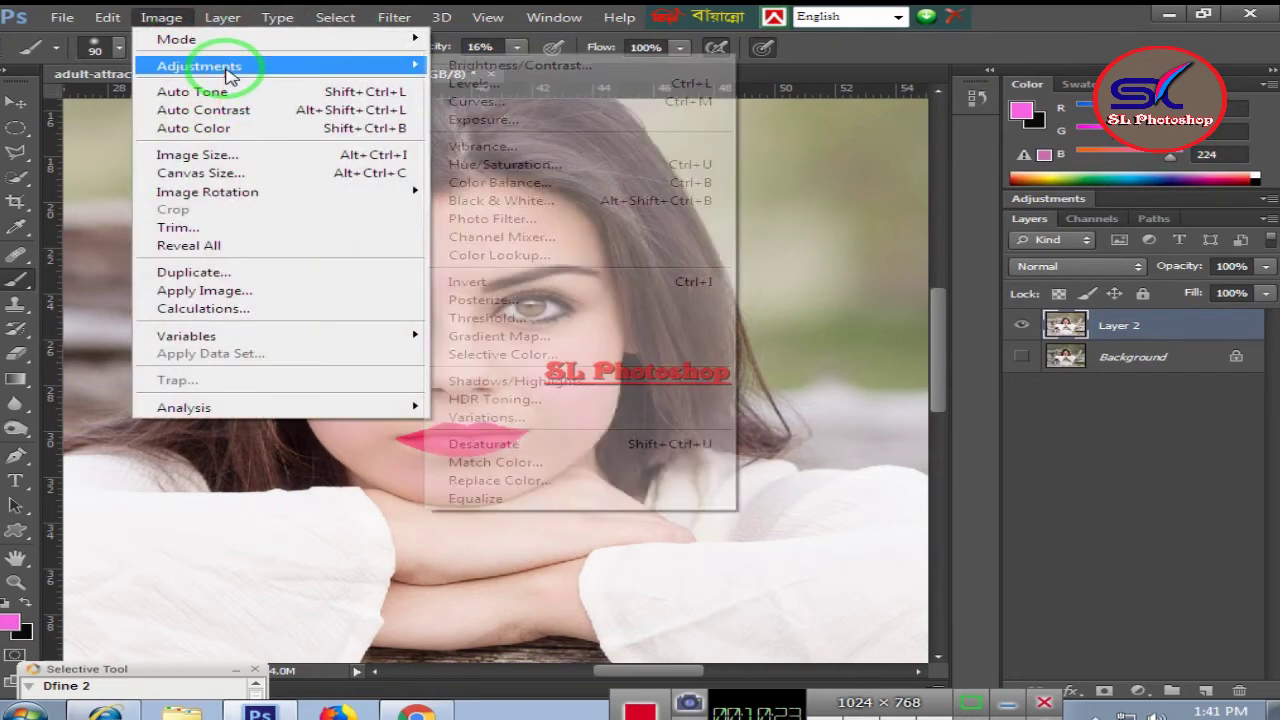
pyautogui.moveTo(199, 66)
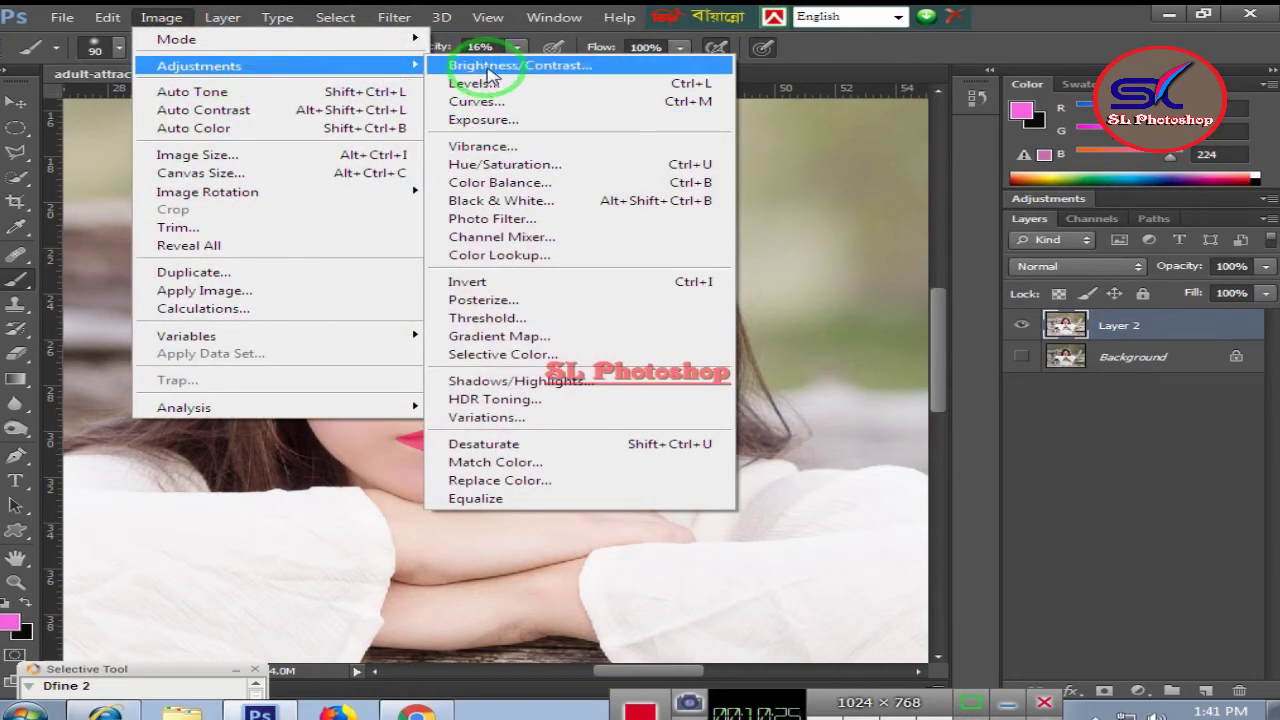
pyautogui.click(488, 68)
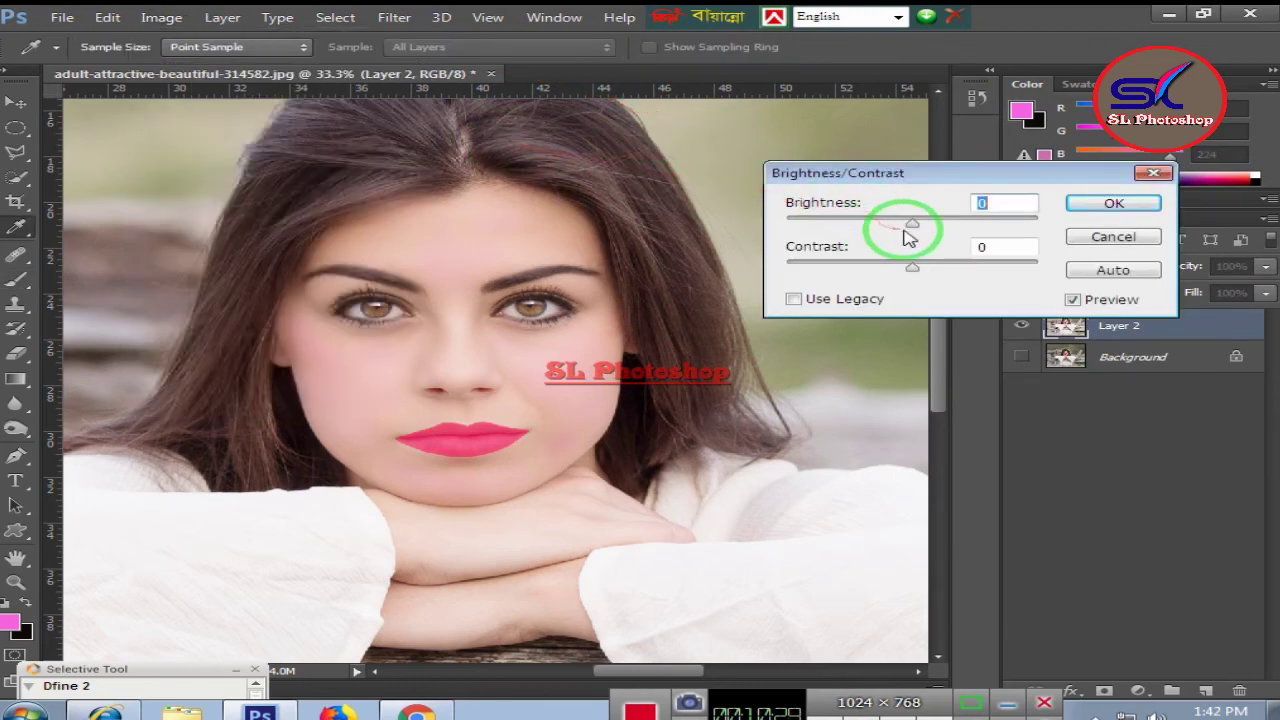
pyautogui.moveTo(912, 223)
pyautogui.mouseDown()
pyautogui.moveTo(950, 262)
pyautogui.moveTo(893, 272)
pyautogui.moveTo(917, 280)
pyautogui.moveTo(888, 230)
pyautogui.moveTo(905, 226)
pyautogui.moveTo(930, 270)
pyautogui.moveTo(960, 271)
pyautogui.moveTo(937, 268)
pyautogui.mouseUp()
pyautogui.moveTo(903, 223)
pyautogui.mouseDown()
pyautogui.moveTo(935, 224)
pyautogui.moveTo(890, 233)
pyautogui.moveTo(901, 237)
pyautogui.mouseUp()
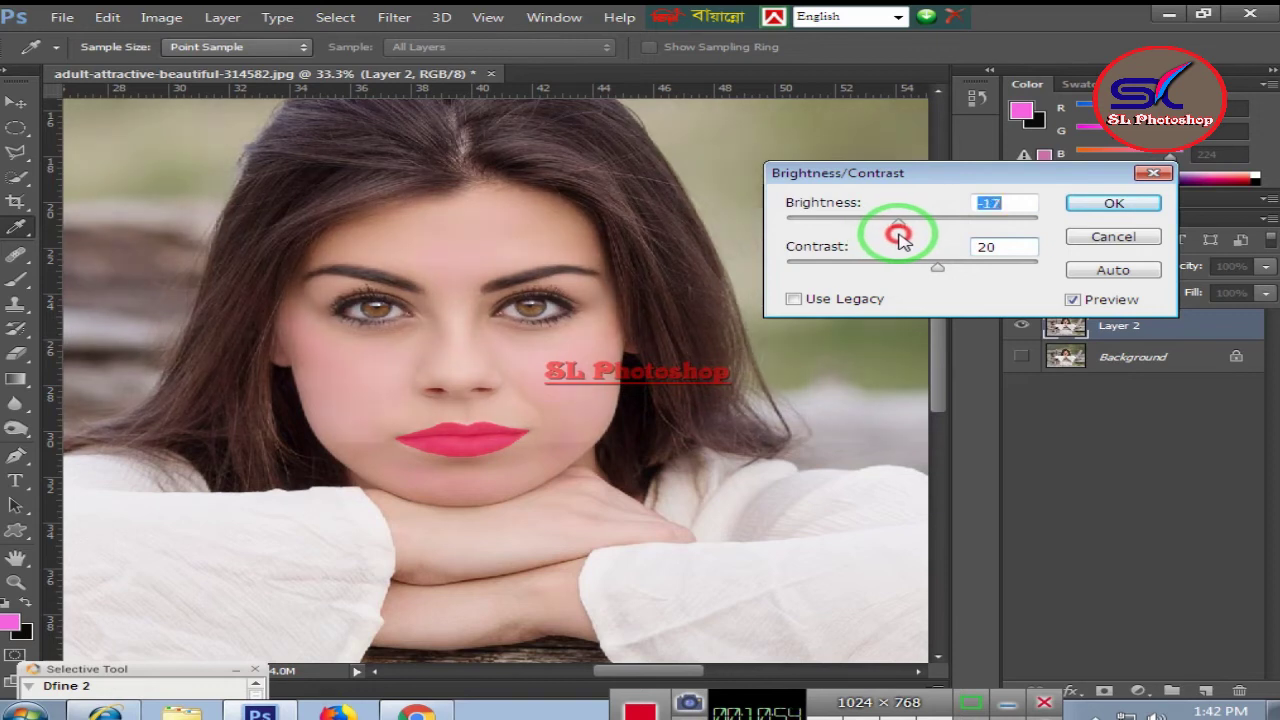
pyautogui.click(1110, 205)
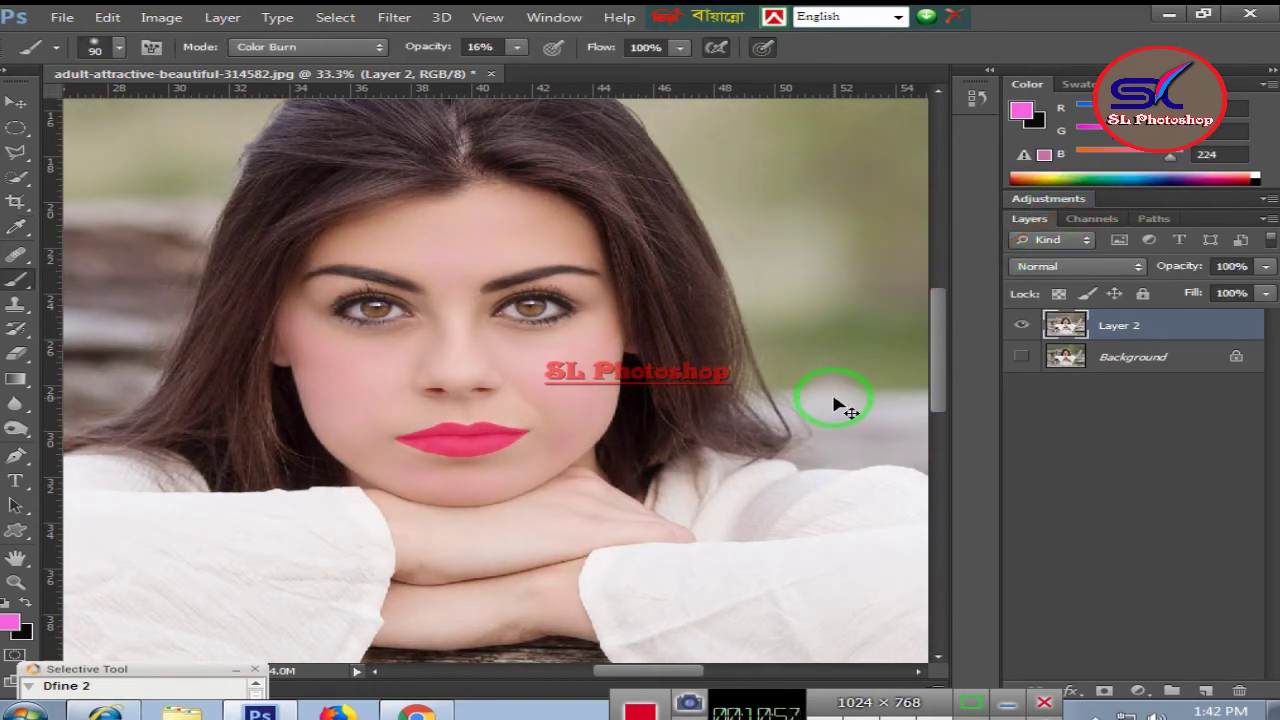
# Reframe the portrait and show the Image > Adjustments submenu.
pyautogui.hotkey('ctrl', '-')
pyautogui.hotkey('ctrl', '-')
pyautogui.hotkey('ctrl', '-')
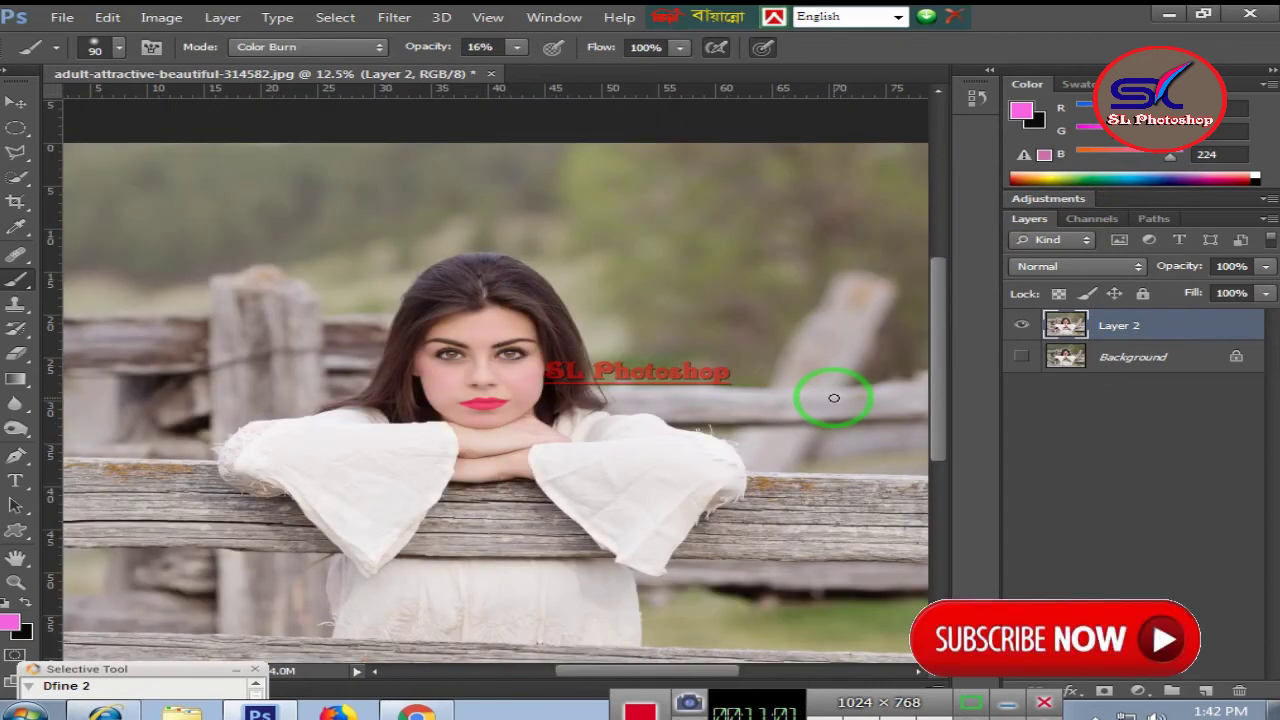
pyautogui.hotkey('ctrl', '+')
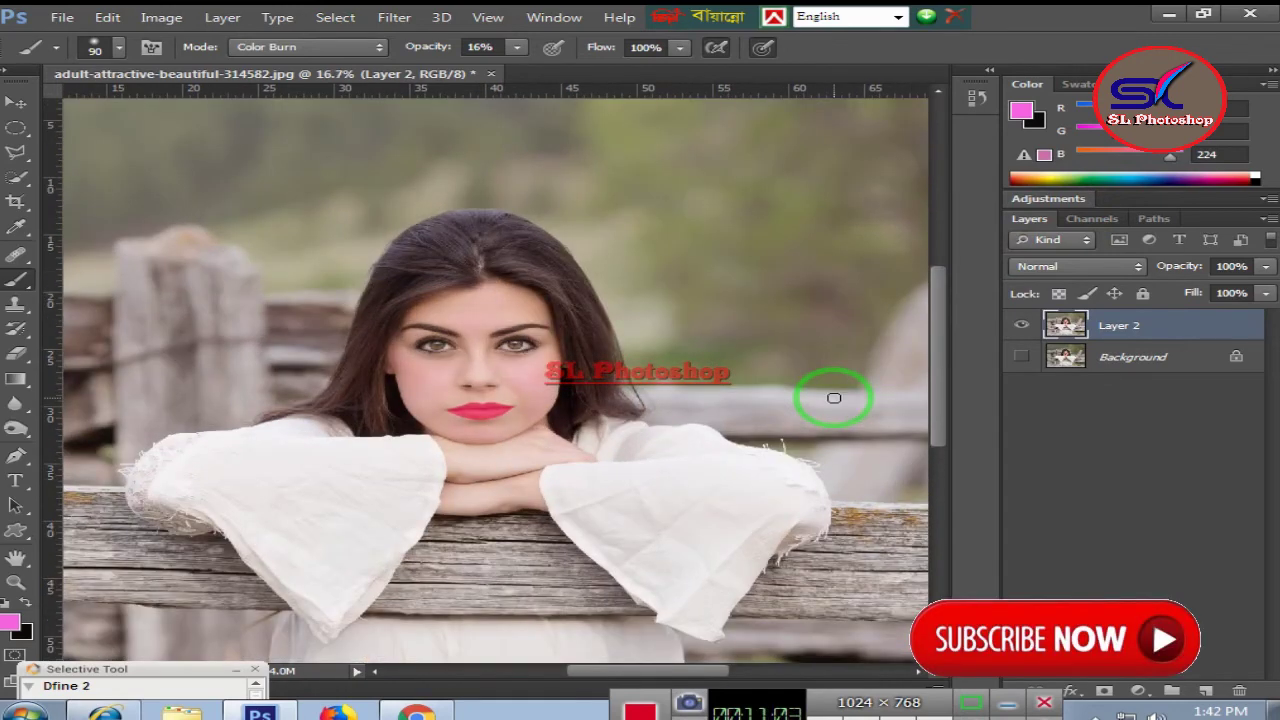
pyautogui.hotkey('ctrl', '+')
pyautogui.hotkey('ctrl', '+')
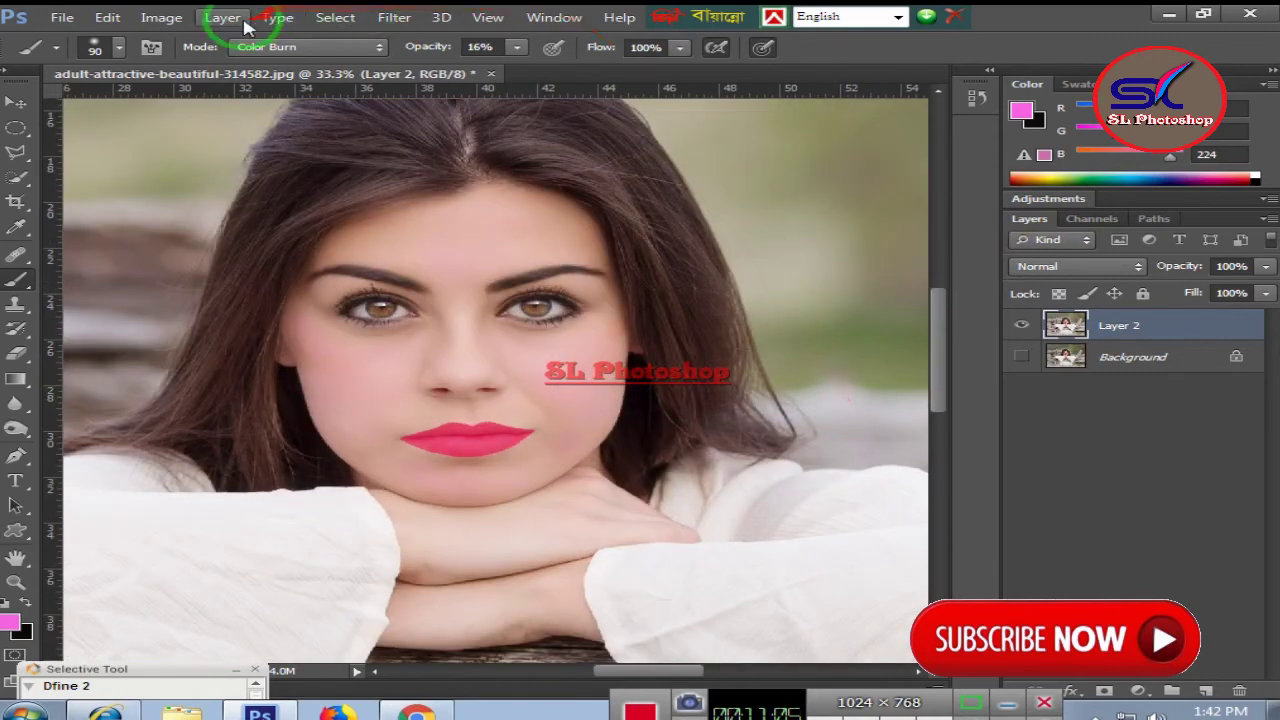
pyautogui.click(183, 19)
pyautogui.click(222, 64)
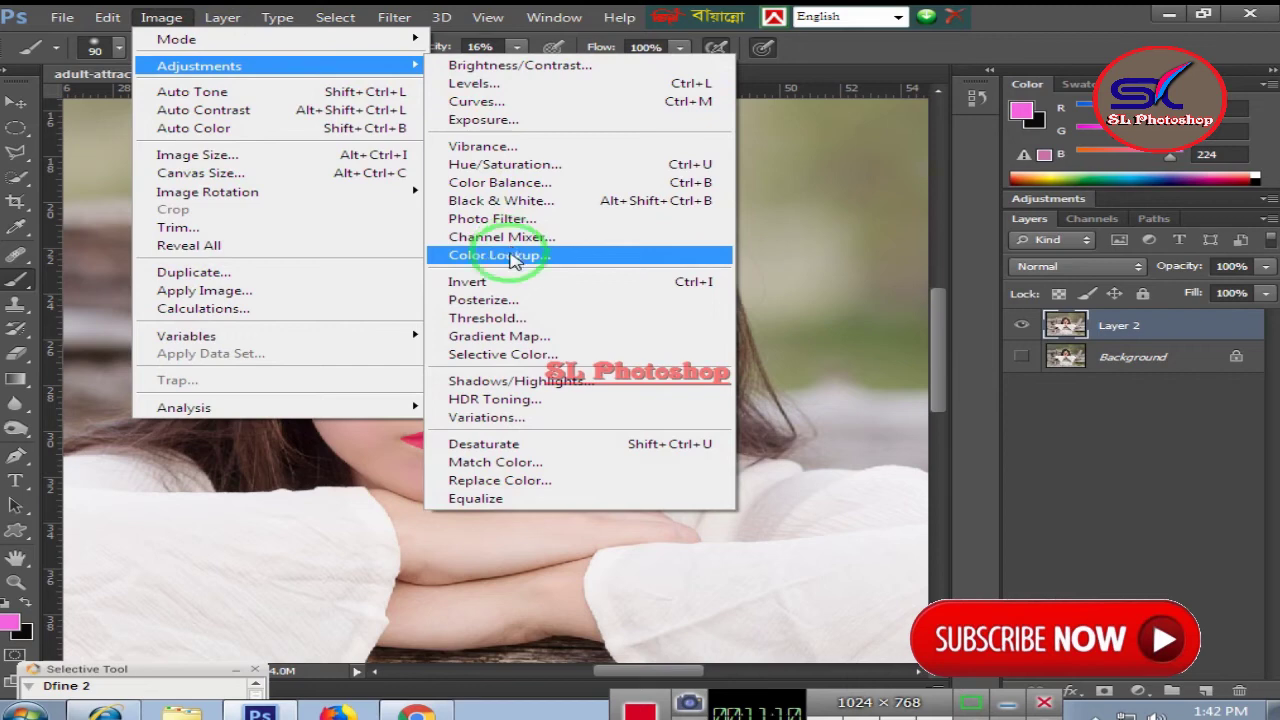
# Apply a midtone Color Balance of Cyan-Red +17, Magenta-Green -2, Yellow-Blue -10.
pyautogui.click(492, 182)
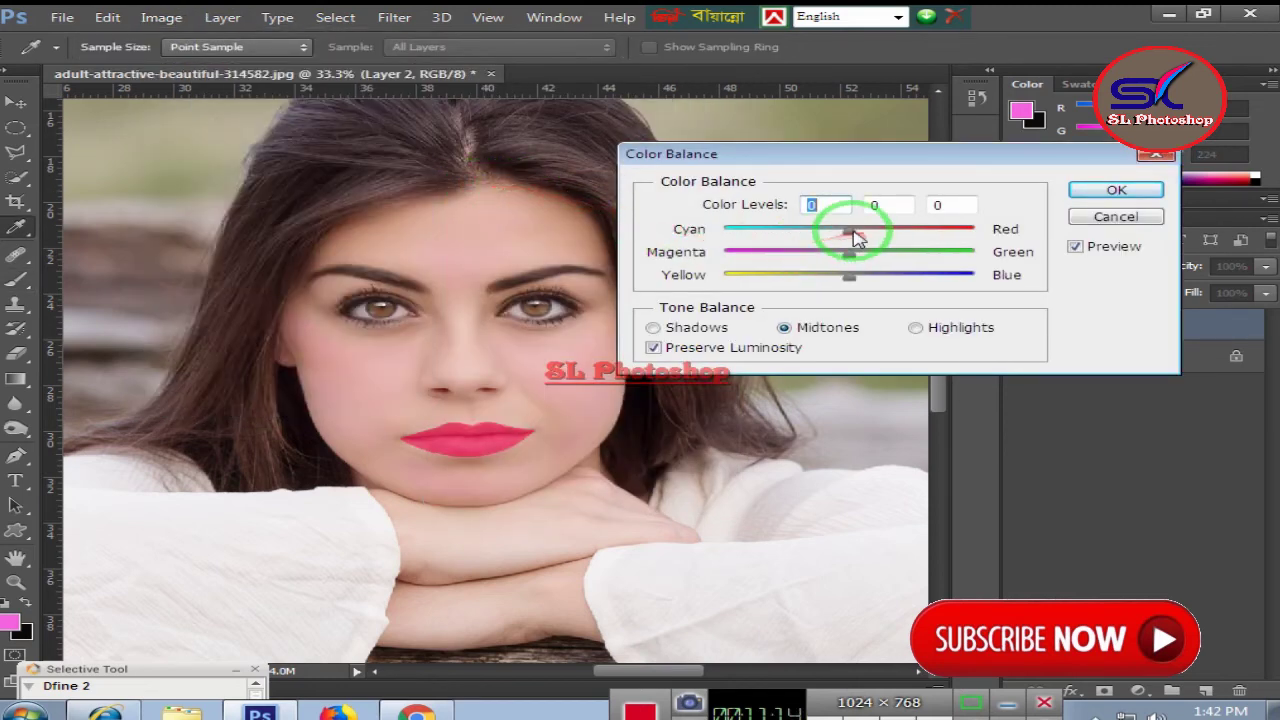
pyautogui.moveTo(850, 233)
pyautogui.mouseDown()
pyautogui.moveTo(876, 233)
pyautogui.moveTo(853, 257)
pyautogui.mouseUp()
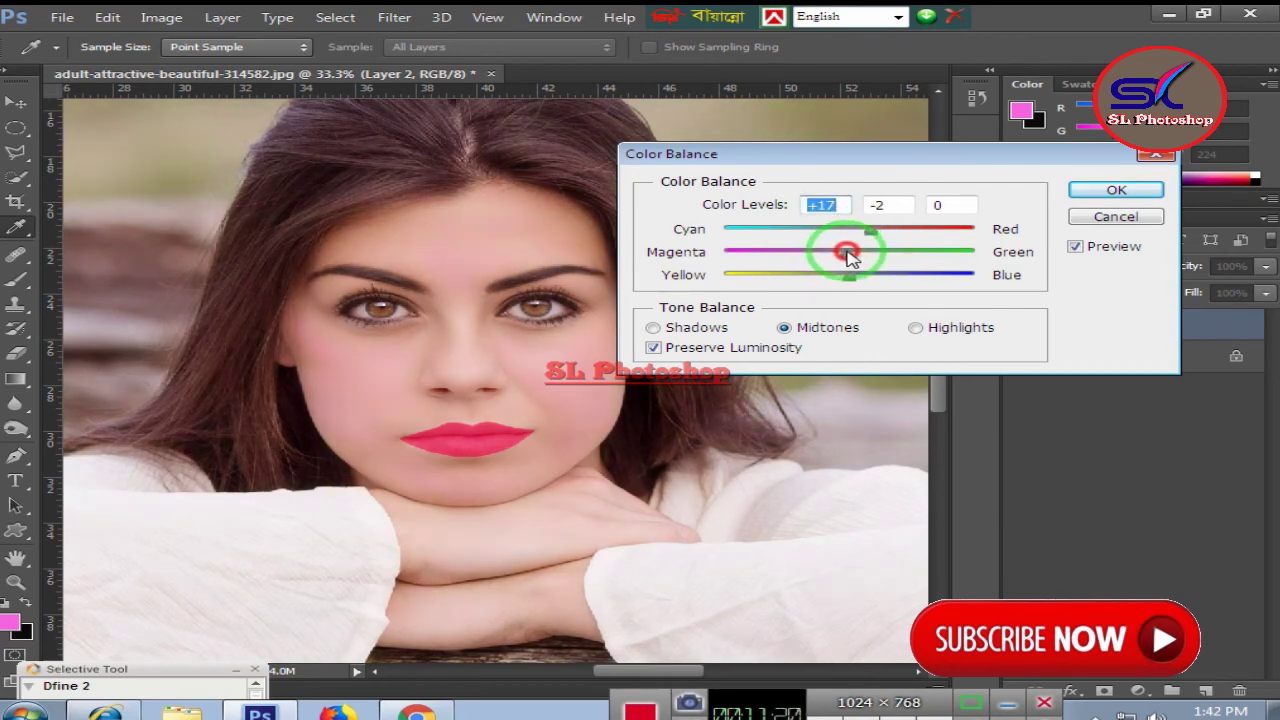
pyautogui.moveTo(847, 274)
pyautogui.mouseDown()
pyautogui.moveTo(840, 284)
pyautogui.moveTo(853, 286)
pyautogui.moveTo(838, 286)
pyautogui.mouseUp()
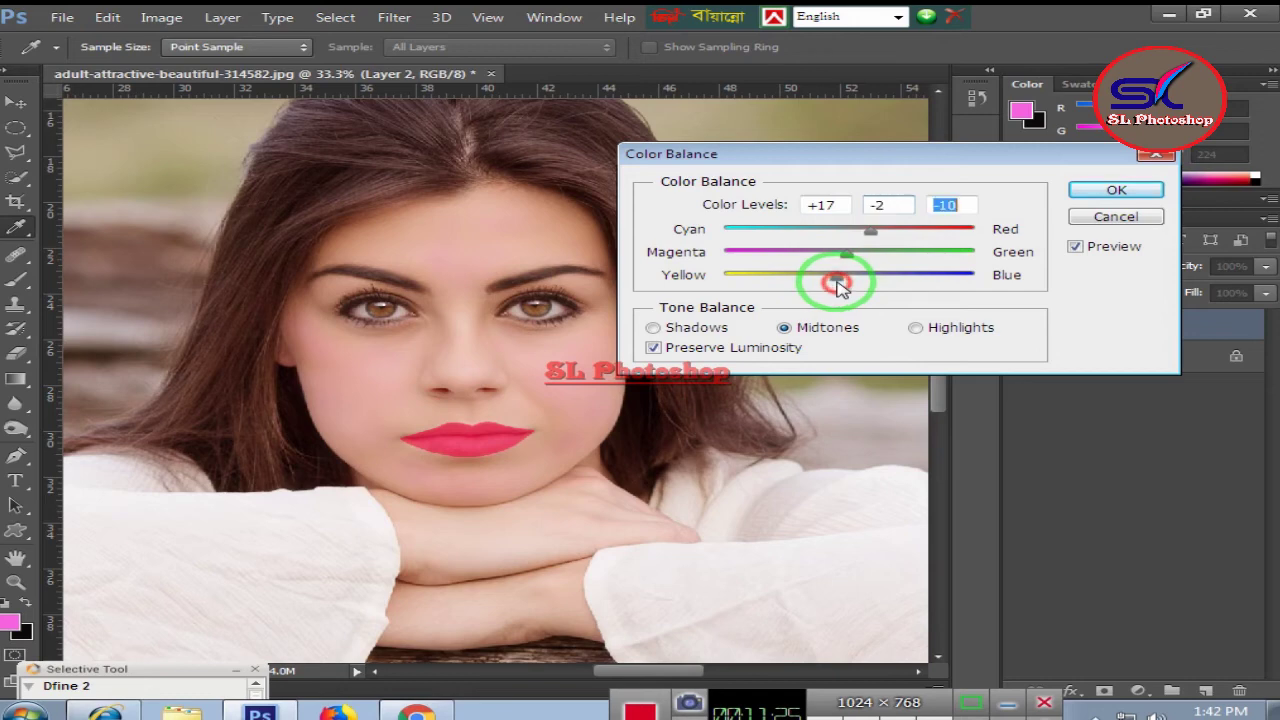
pyautogui.click(1103, 200)
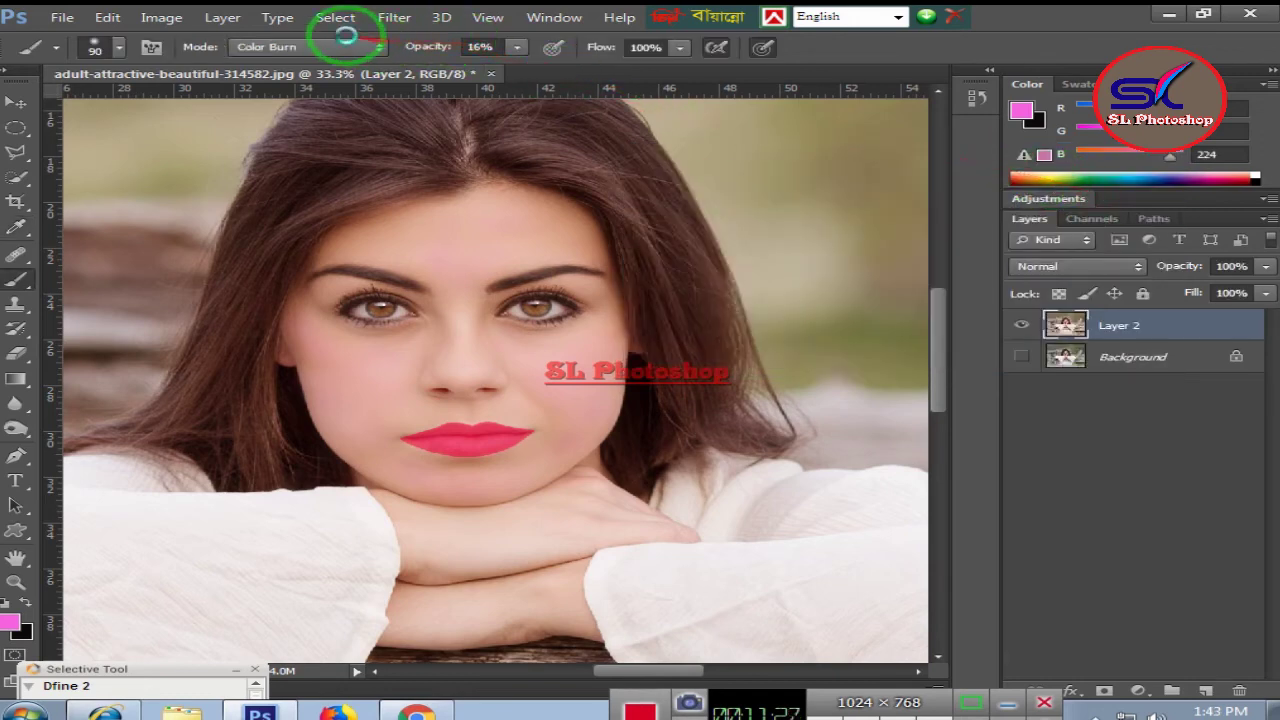
# In Selective Color, set Reds to Cyan +4, Magenta +14, Yellow -15, Black +12.
pyautogui.click(162, 18)
pyautogui.moveTo(199, 65)
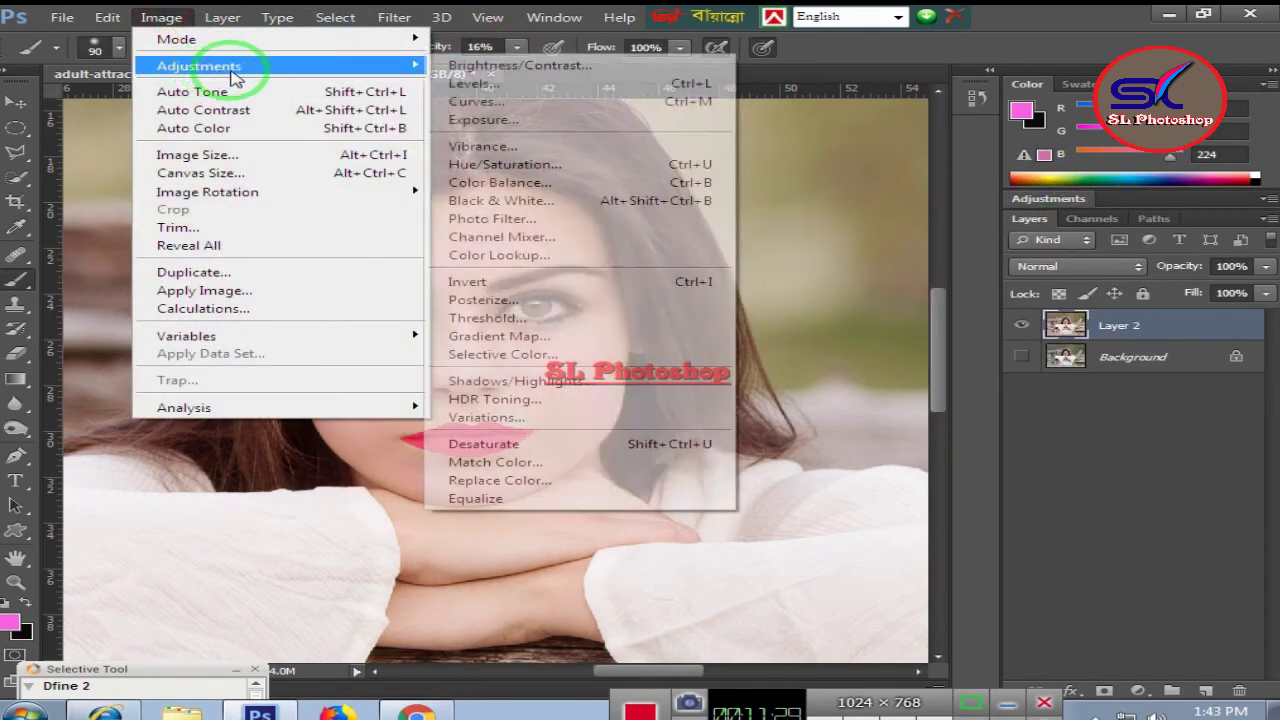
pyautogui.click(549, 354)
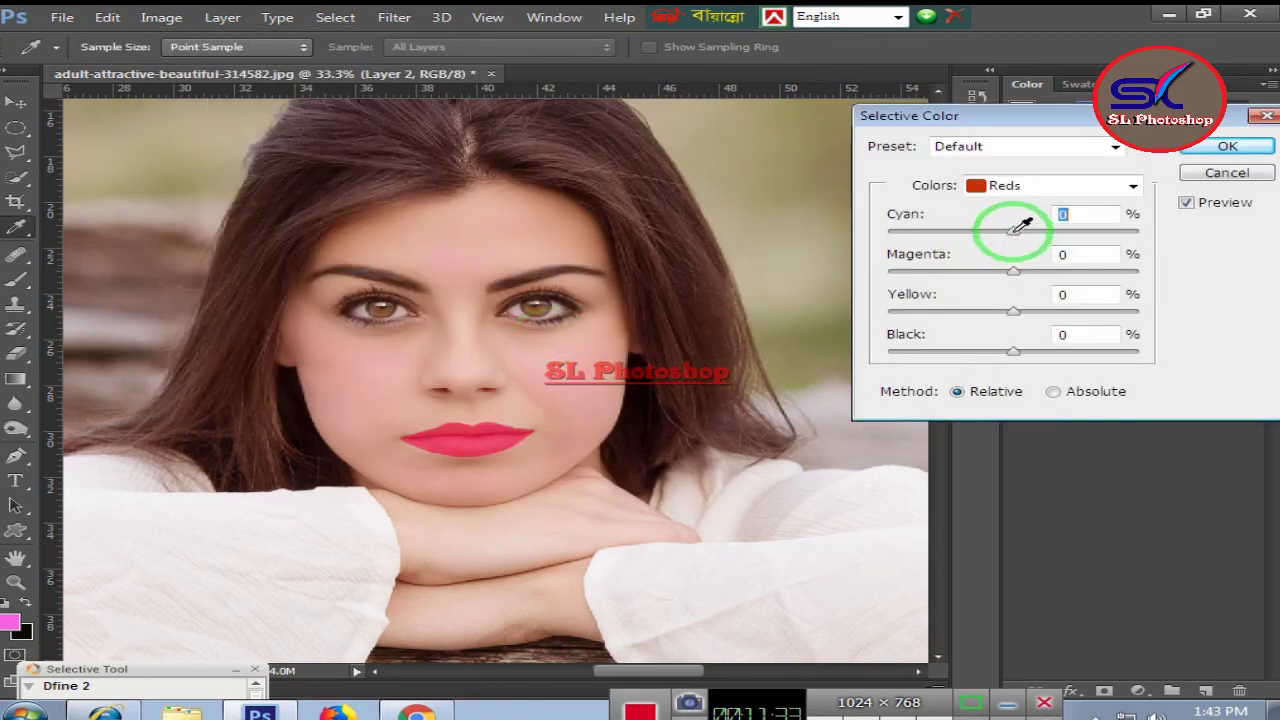
pyautogui.moveTo(1016, 237)
pyautogui.mouseDown()
pyautogui.moveTo(1038, 236)
pyautogui.moveTo(937, 248)
pyautogui.moveTo(1020, 233)
pyautogui.moveTo(1063, 265)
pyautogui.moveTo(1012, 287)
pyautogui.moveTo(1035, 287)
pyautogui.moveTo(1031, 312)
pyautogui.moveTo(984, 324)
pyautogui.moveTo(1005, 322)
pyautogui.moveTo(1008, 358)
pyautogui.moveTo(1031, 358)
pyautogui.mouseUp()
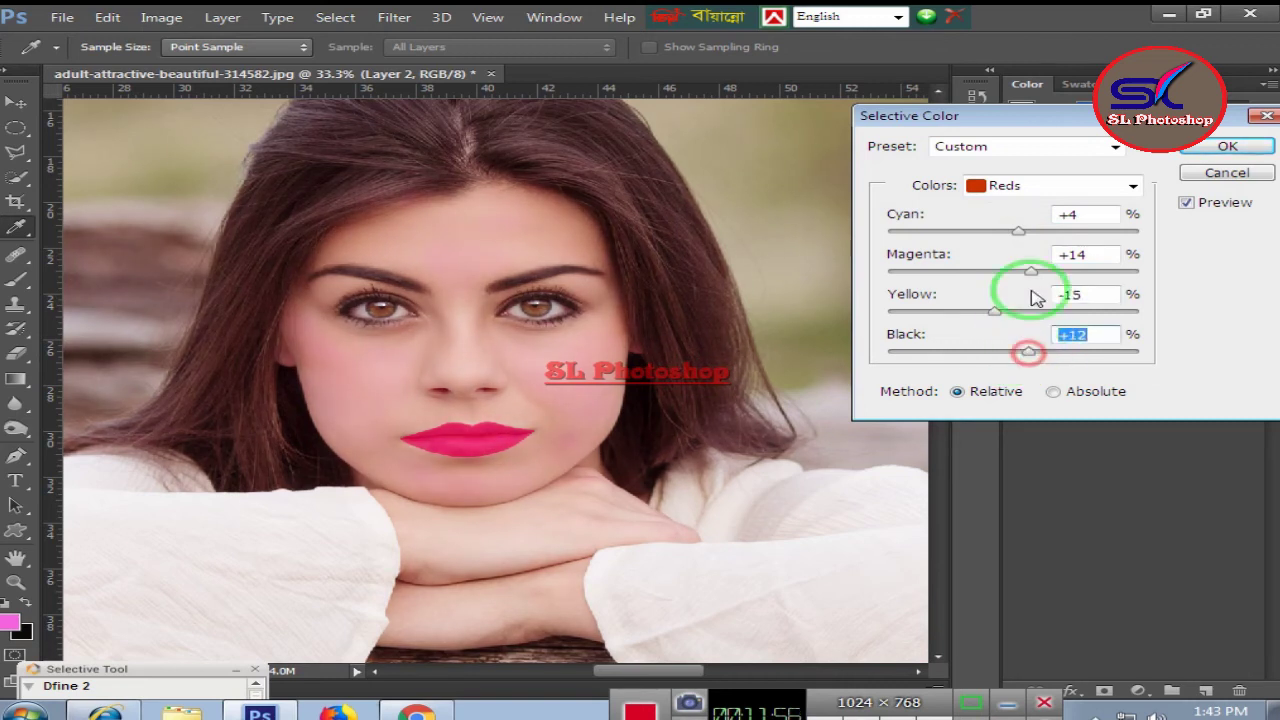
# Set the Yellows range to Cyan -36, Magenta +16, Yellow +7, Black -9.
pyautogui.click(1127, 185)
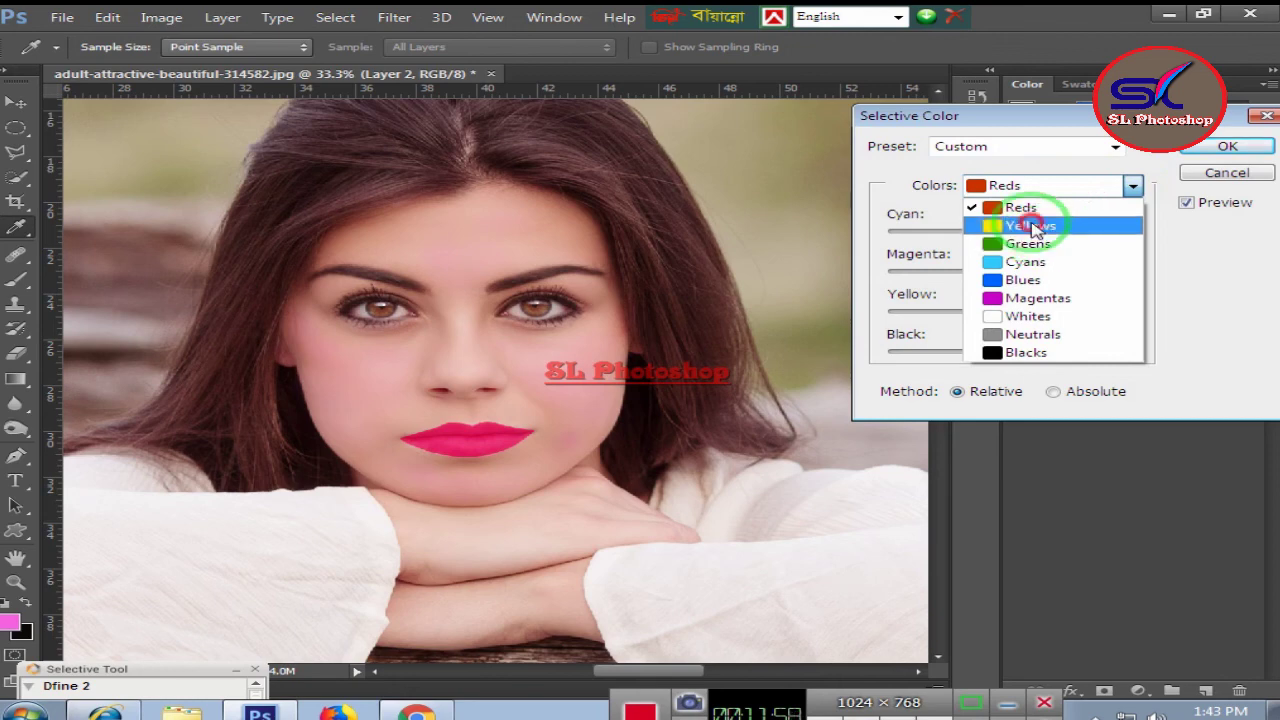
pyautogui.click(1040, 226)
pyautogui.moveTo(1013, 233)
pyautogui.mouseDown()
pyautogui.moveTo(945, 243)
pyautogui.moveTo(1062, 275)
pyautogui.moveTo(1036, 278)
pyautogui.moveTo(1016, 318)
pyautogui.moveTo(972, 326)
pyautogui.moveTo(1006, 312)
pyautogui.moveTo(1063, 350)
pyautogui.moveTo(1001, 351)
pyautogui.moveTo(1022, 312)
pyautogui.mouseUp()
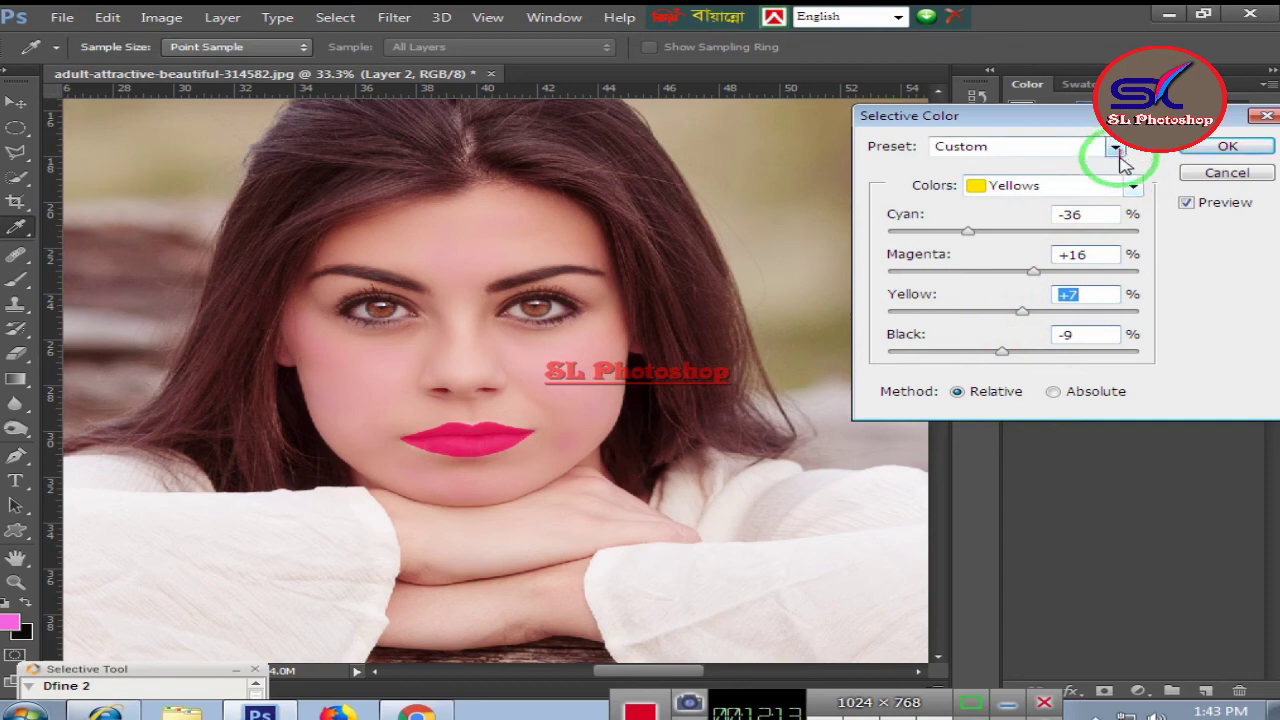
# Set the Neutrals range to Cyan +23, Magenta +8, Yellow +10.
pyautogui.click(1134, 190)
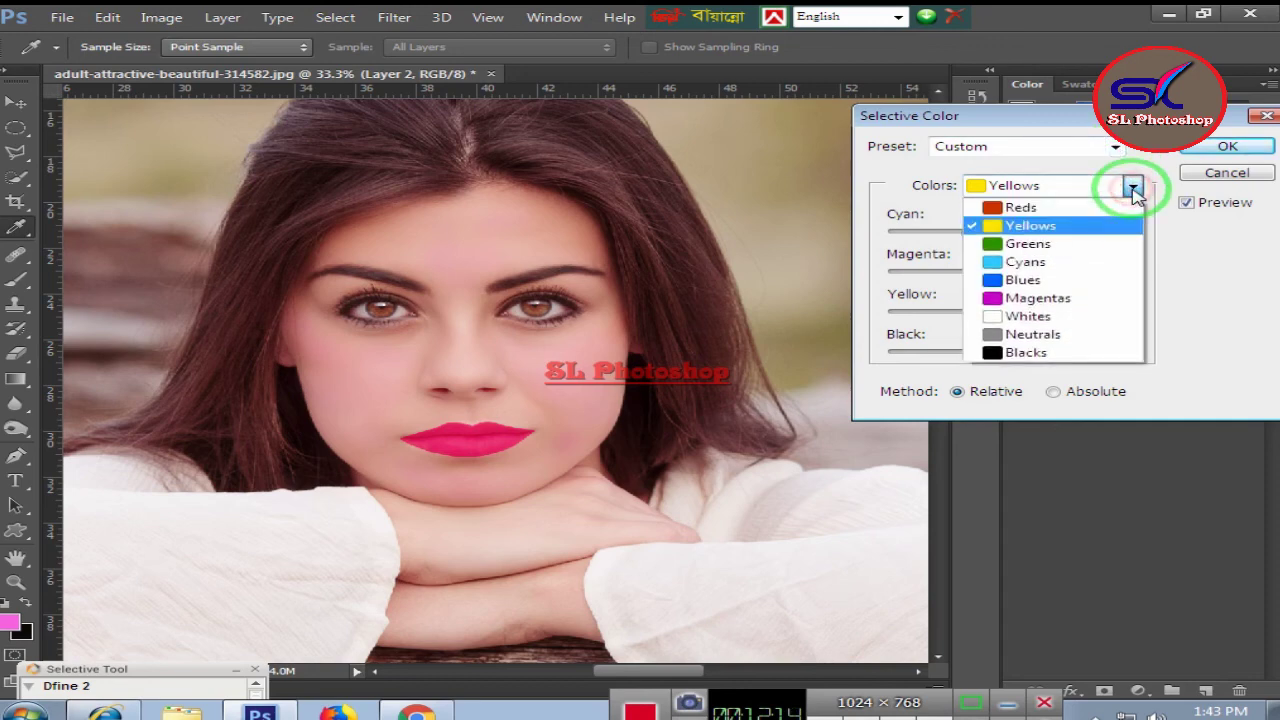
pyautogui.click(1043, 336)
pyautogui.moveTo(1013, 230); pyautogui.dragTo(1044, 230)
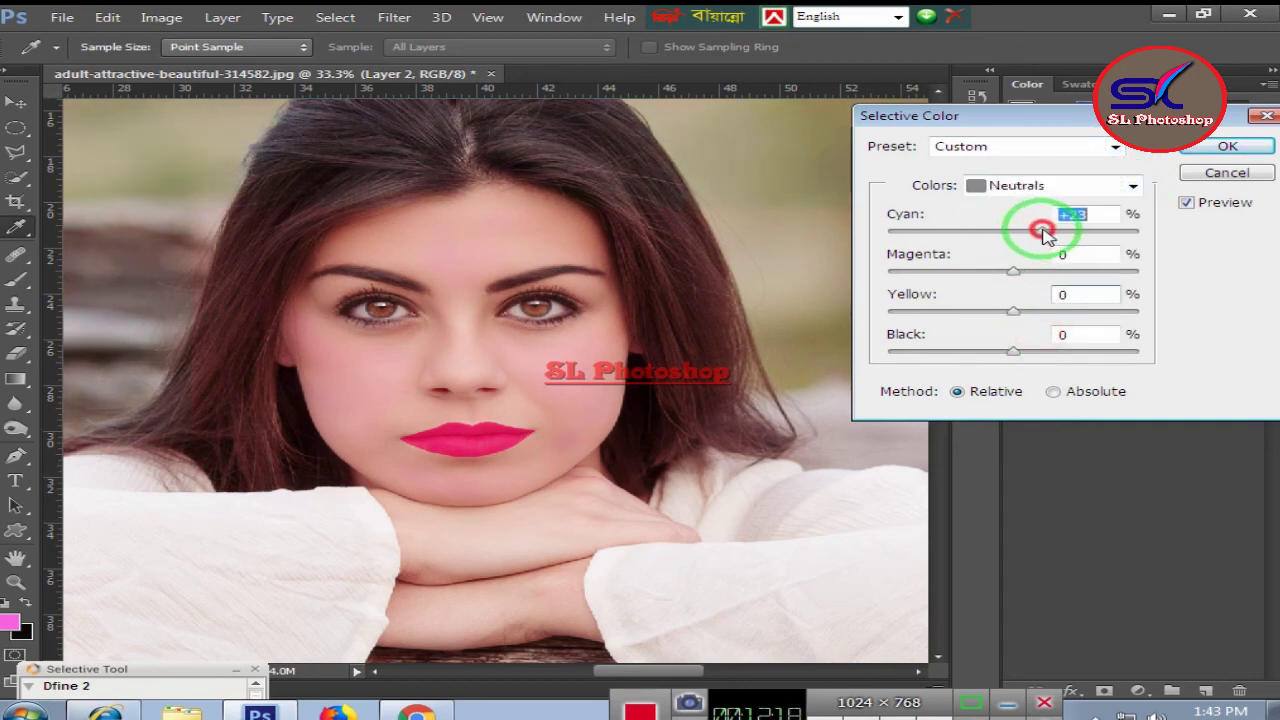
pyautogui.moveTo(1013, 271)
pyautogui.mouseDown()
pyautogui.moveTo(1033, 271)
pyautogui.moveTo(1024, 278)
pyautogui.mouseUp()
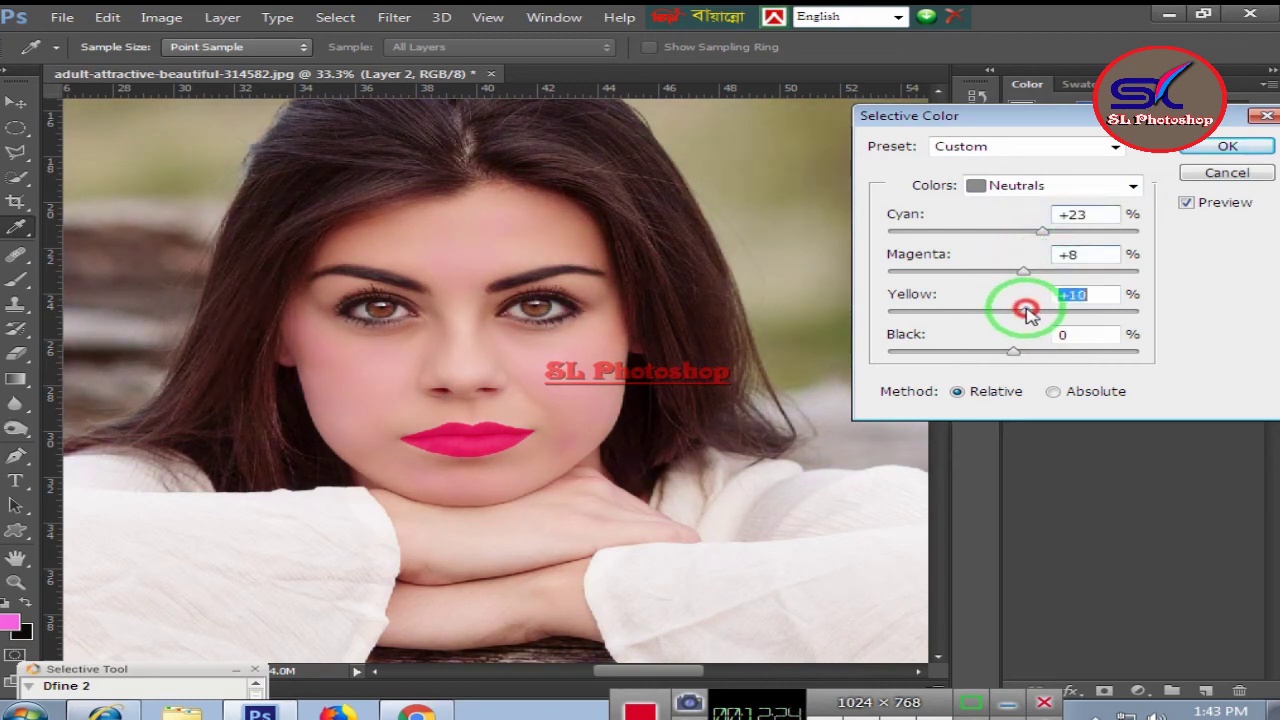
pyautogui.moveTo(1013, 350); pyautogui.dragTo(1022, 350)
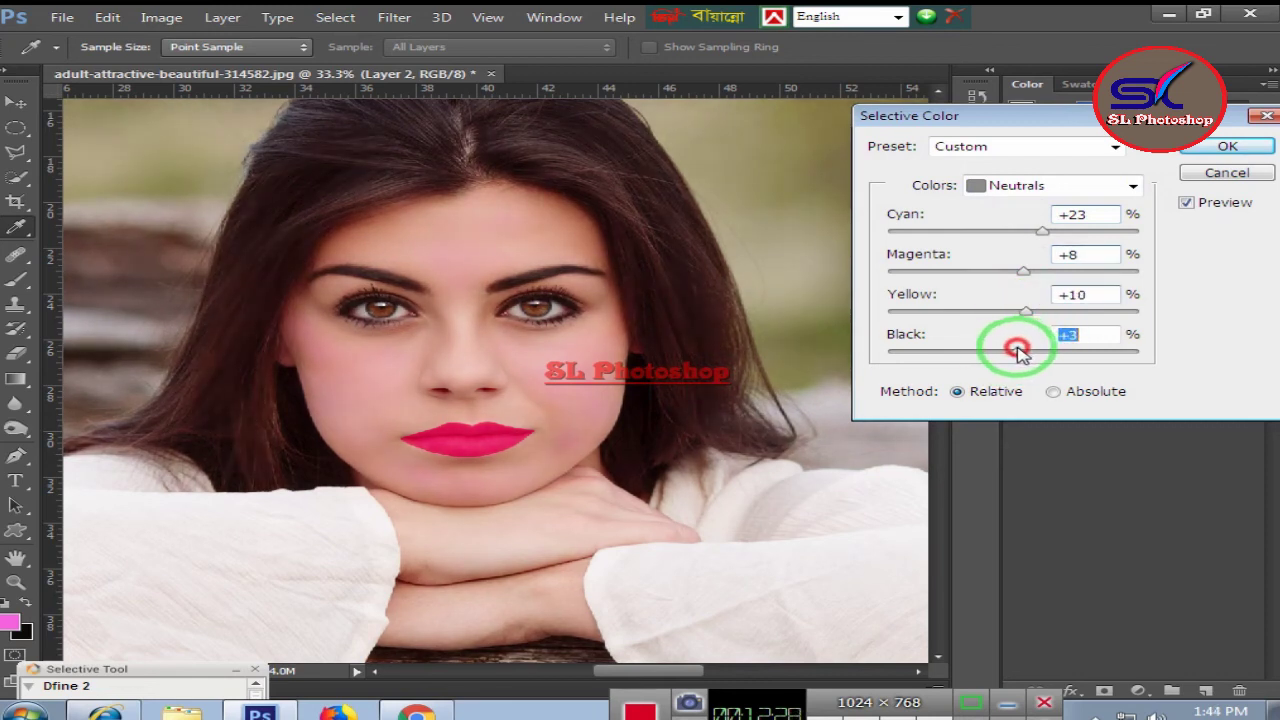
# Set Blacks to Cyan +16, Magenta +28, Yellow +7, Black +7 and apply the Selective Color grade.
pyautogui.click(1133, 185)
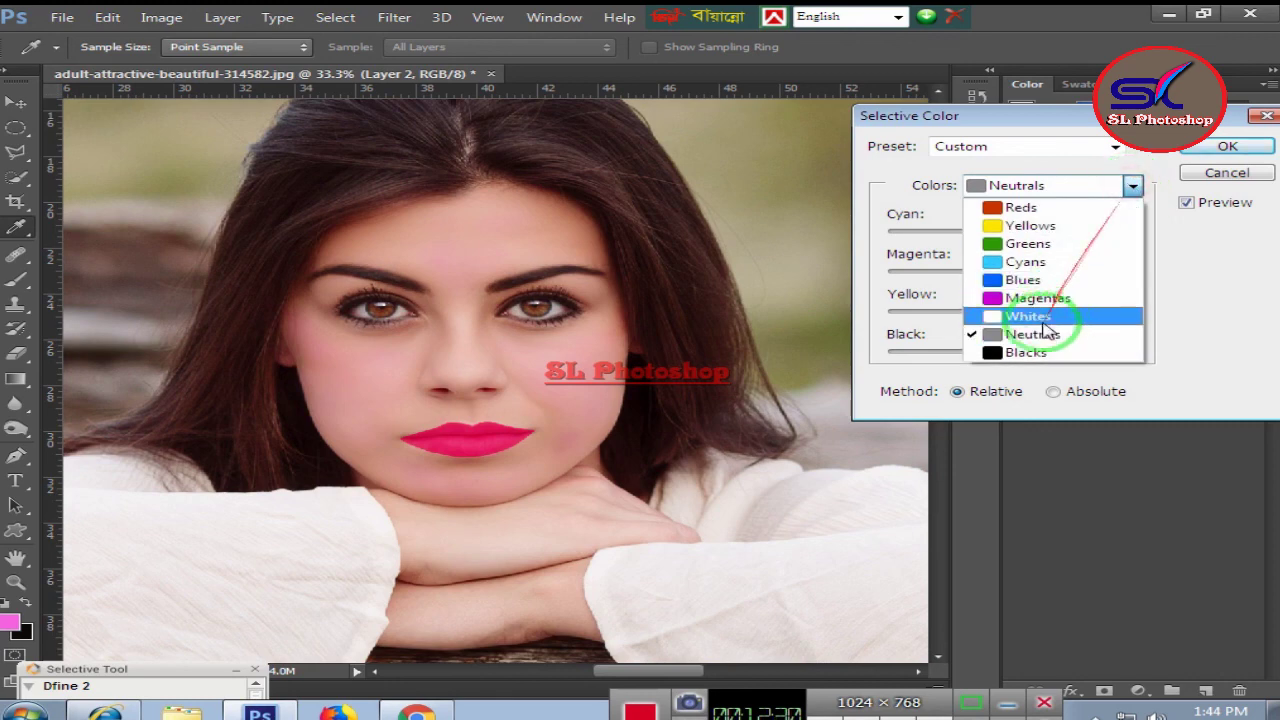
pyautogui.click(1026, 352)
pyautogui.moveTo(1014, 231)
pyautogui.mouseDown()
pyautogui.moveTo(1035, 233)
pyautogui.moveTo(1003, 274)
pyautogui.moveTo(1048, 312)
pyautogui.mouseUp()
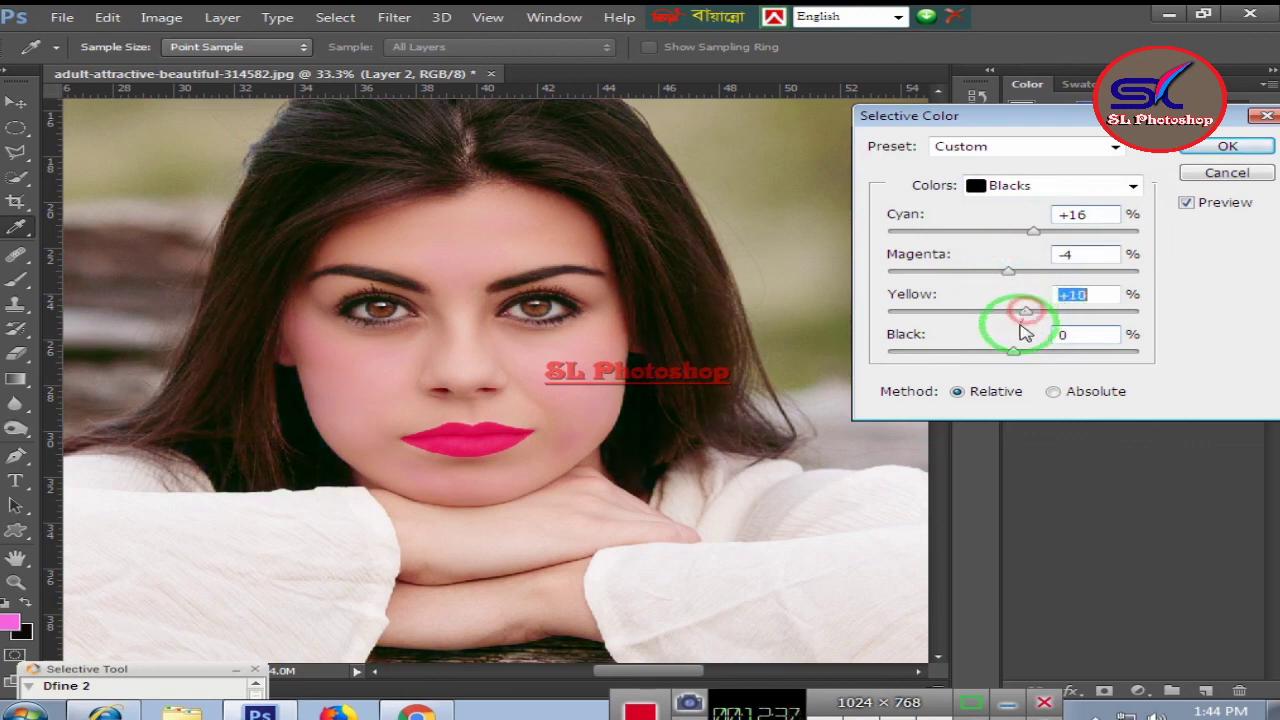
pyautogui.moveTo(1017, 352)
pyautogui.mouseDown()
pyautogui.moveTo(1027, 358)
pyautogui.moveTo(1019, 350)
pyautogui.mouseUp()
pyautogui.moveTo(1012, 276)
pyautogui.mouseDown()
pyautogui.moveTo(960, 271)
pyautogui.moveTo(1060, 280)
pyautogui.moveTo(1046, 277)
pyautogui.mouseUp()
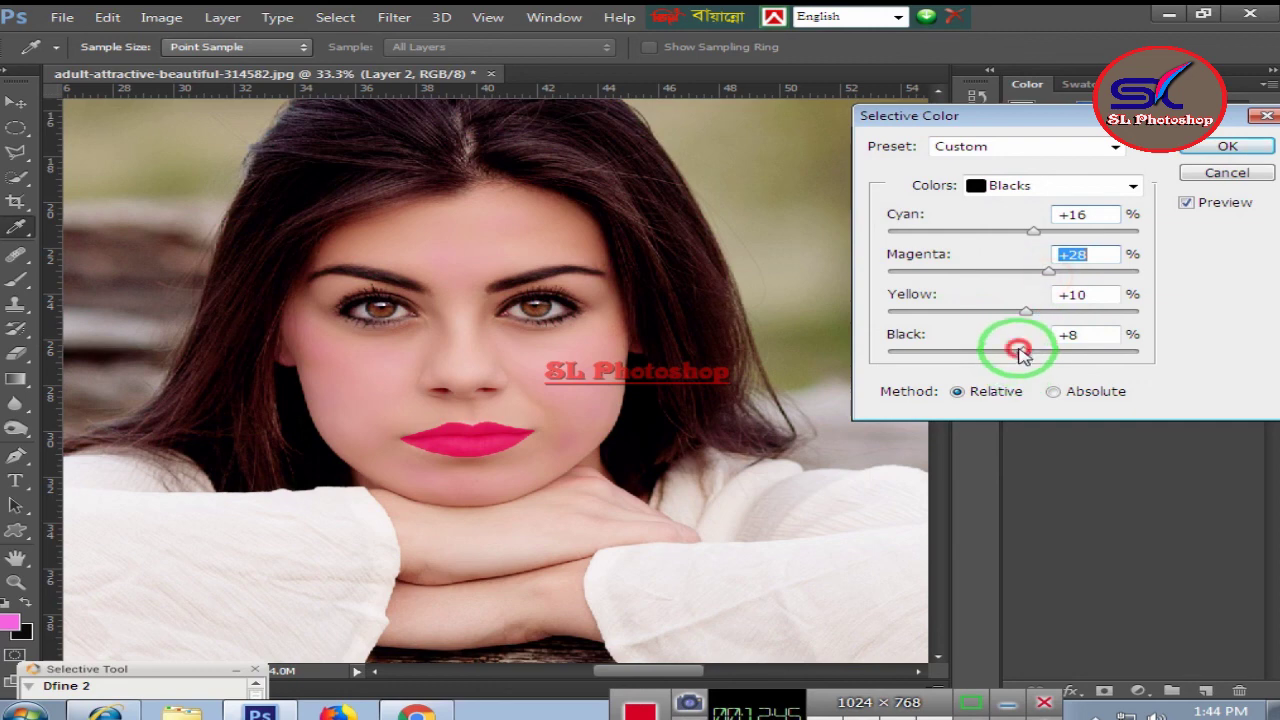
pyautogui.moveTo(1006, 349)
pyautogui.mouseDown()
pyautogui.moveTo(978, 358)
pyautogui.moveTo(1021, 350)
pyautogui.moveTo(975, 315)
pyautogui.moveTo(1021, 319)
pyautogui.mouseUp()
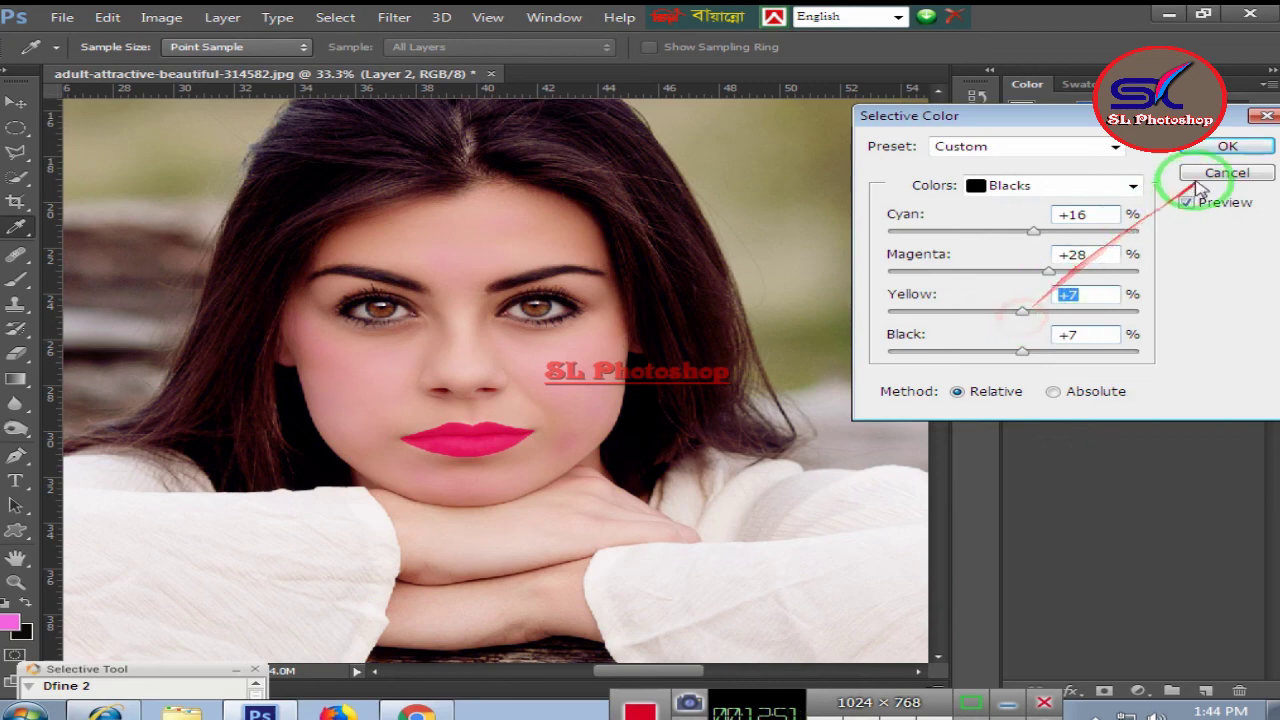
pyautogui.click(1226, 146)
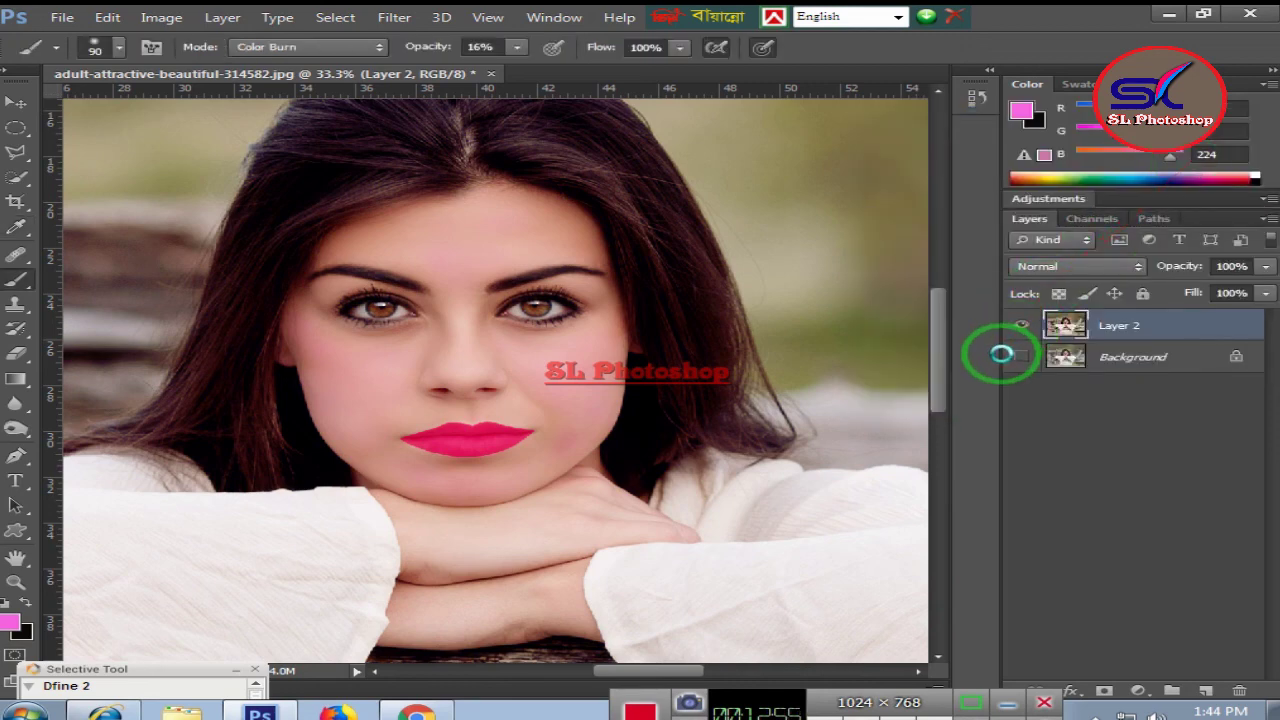
pyautogui.hotkey('ctrl', '-')
pyautogui.hotkey('ctrl', '-')
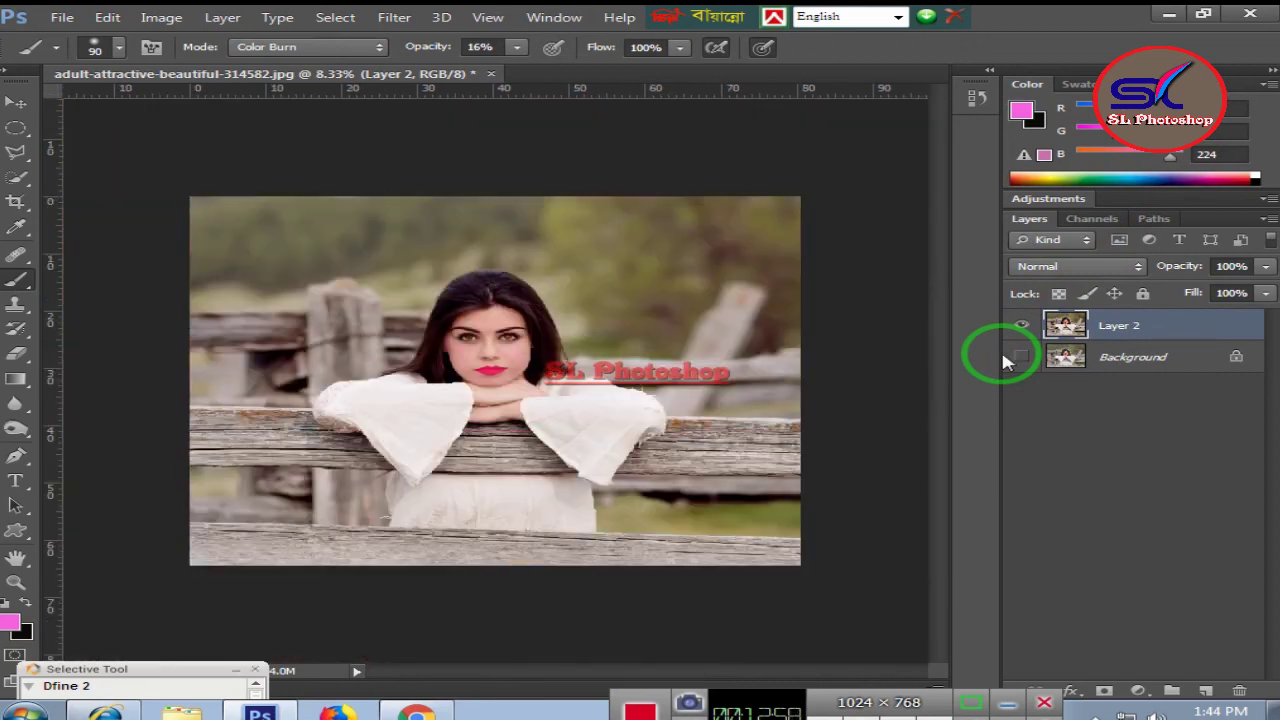
pyautogui.hotkey('ctrl', '+')
pyautogui.hotkey('ctrl', '+')
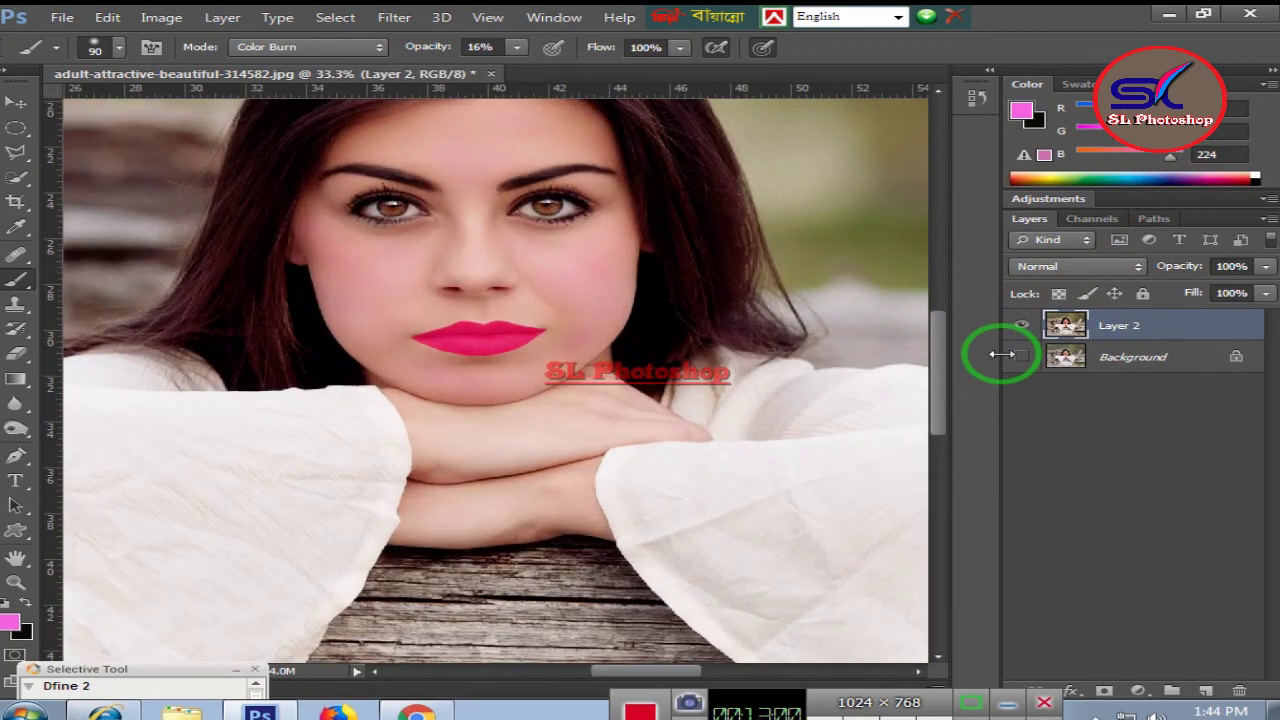
pyautogui.scroll(1, 868, 357)
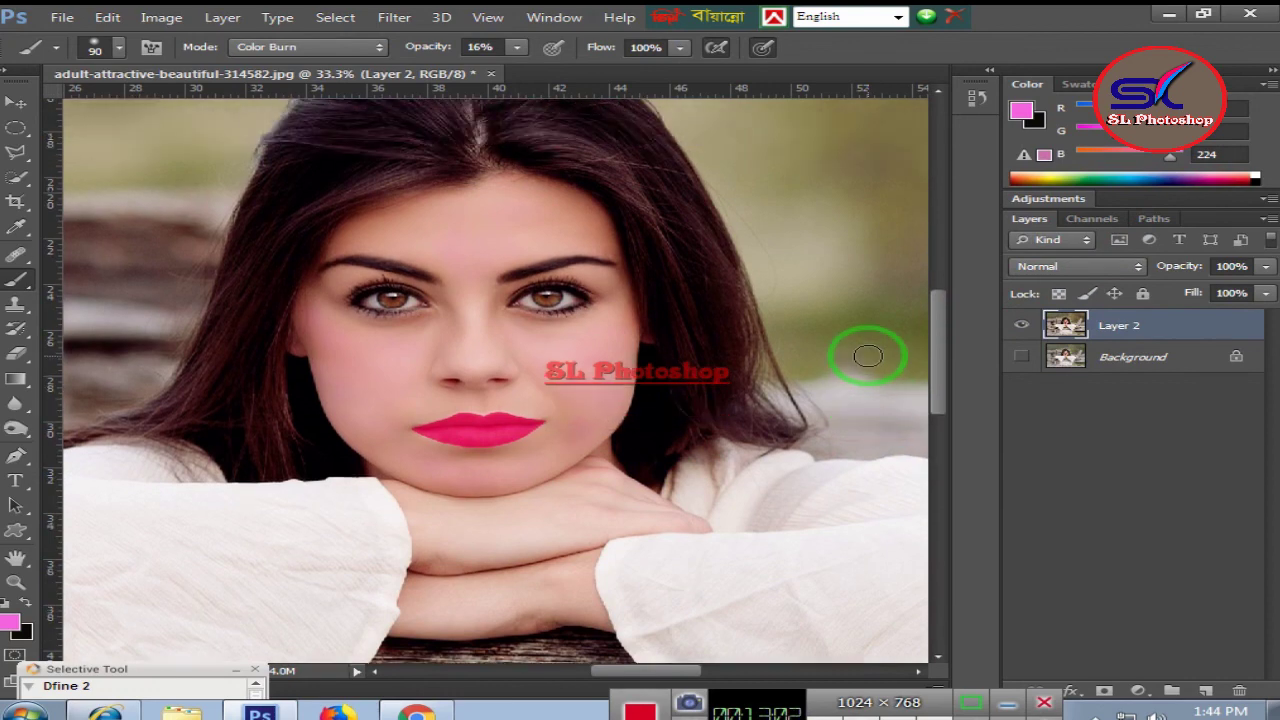
pyautogui.click(1020, 330)
pyautogui.click(1020, 328)
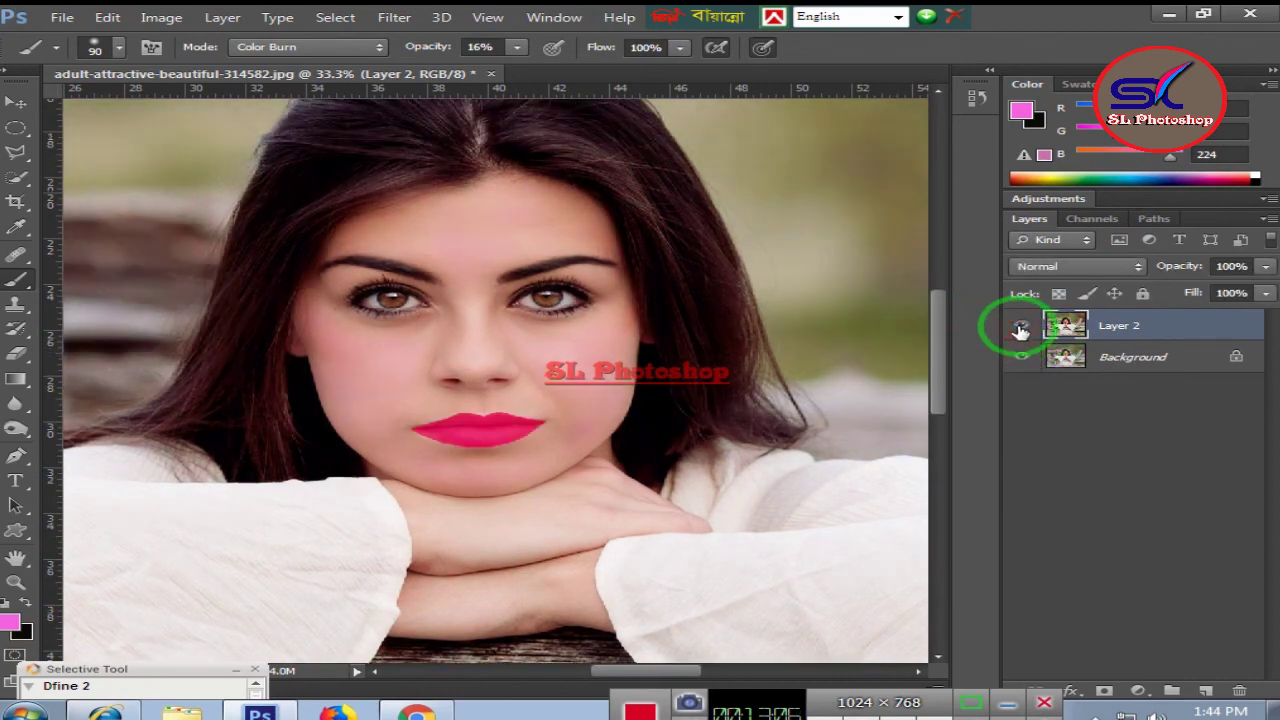
pyautogui.click(1020, 328)
pyautogui.click(1020, 328)
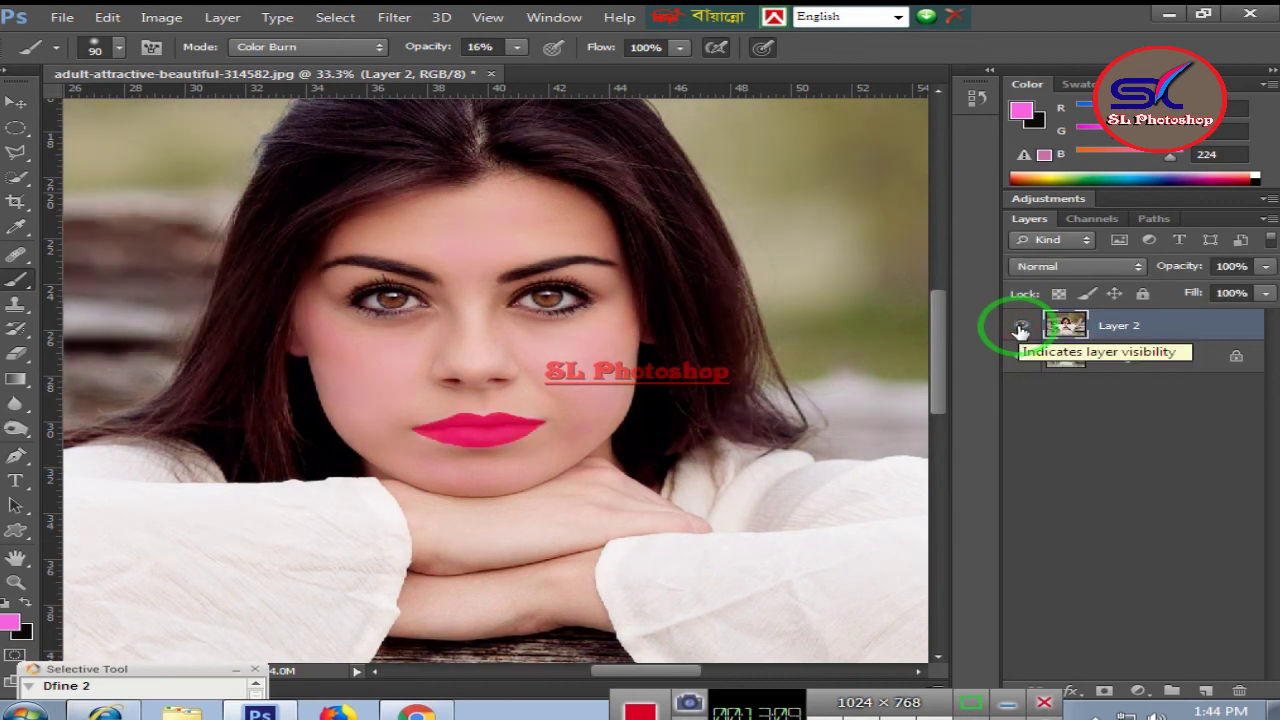
pyautogui.press('Tab')
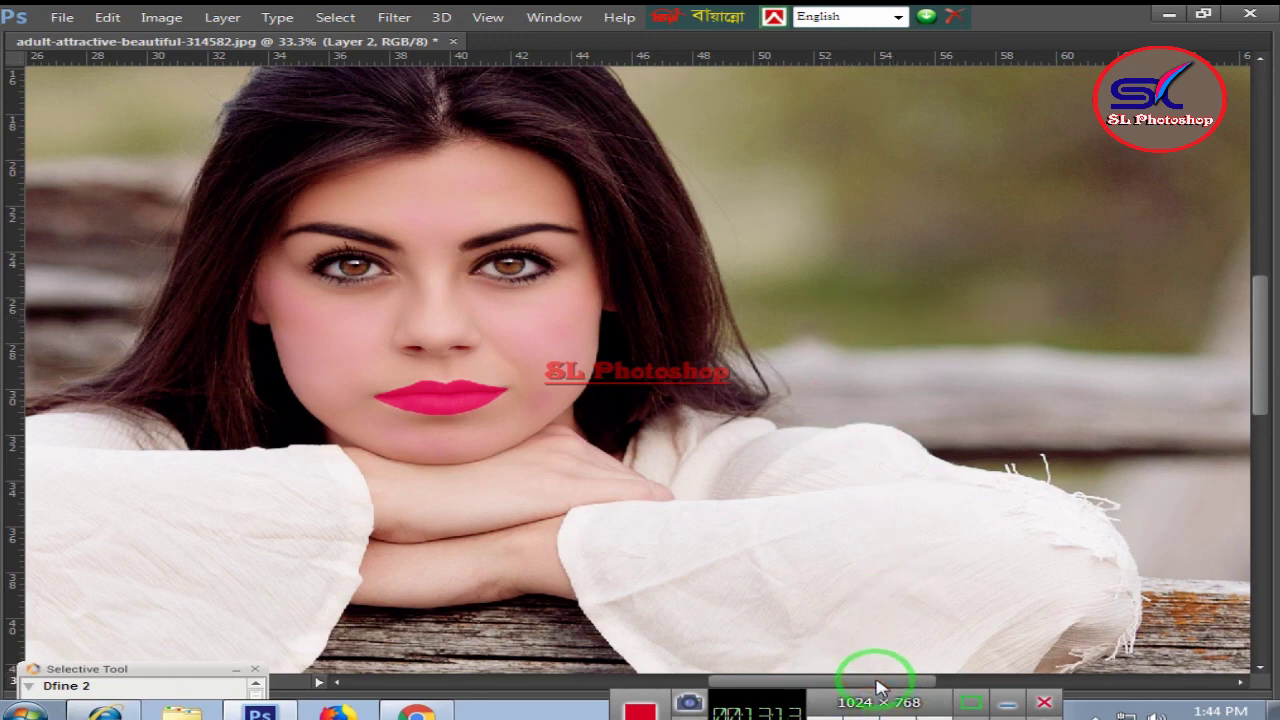
pyautogui.moveTo(872, 681); pyautogui.dragTo(843, 683)
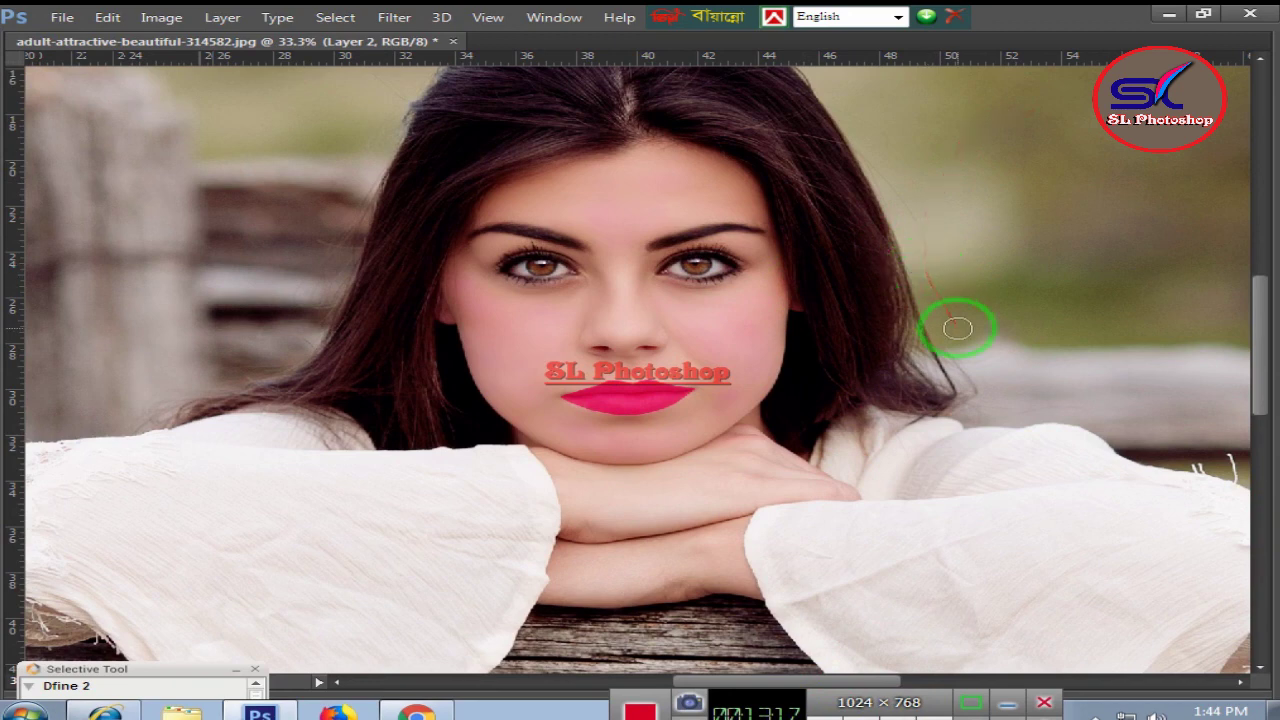
pyautogui.press('Tab')
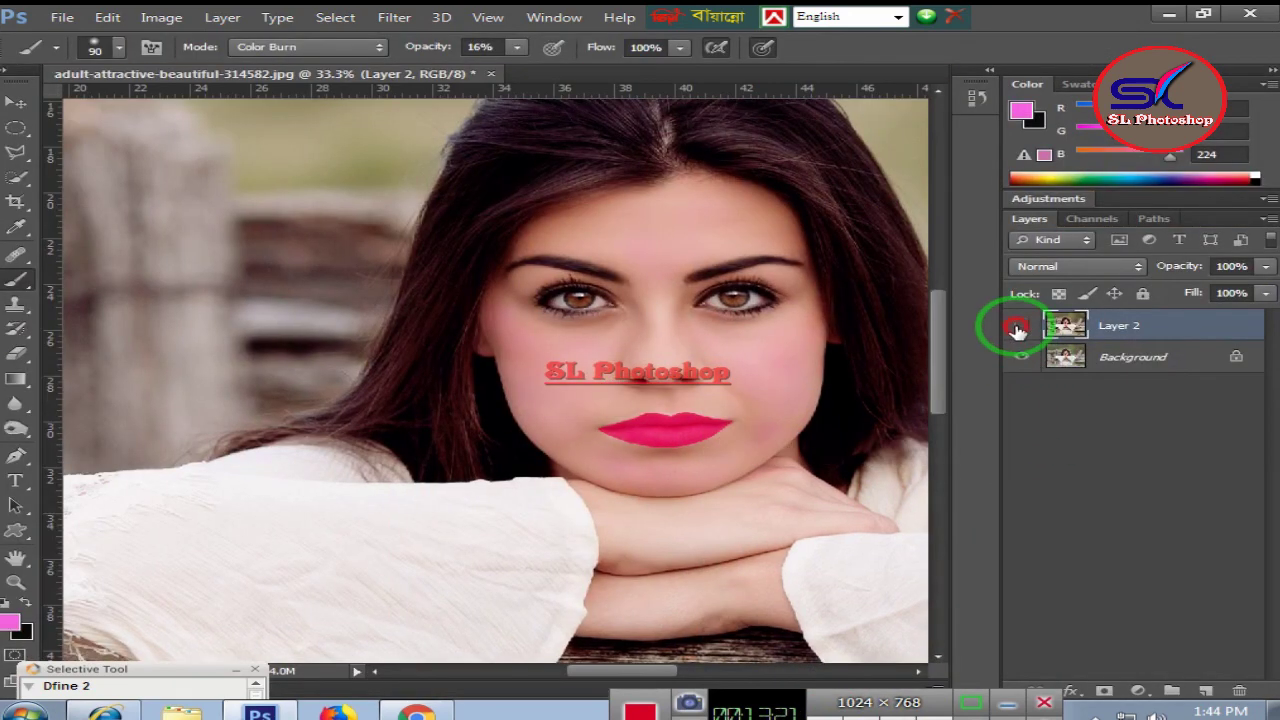
pyautogui.click(1021, 325)
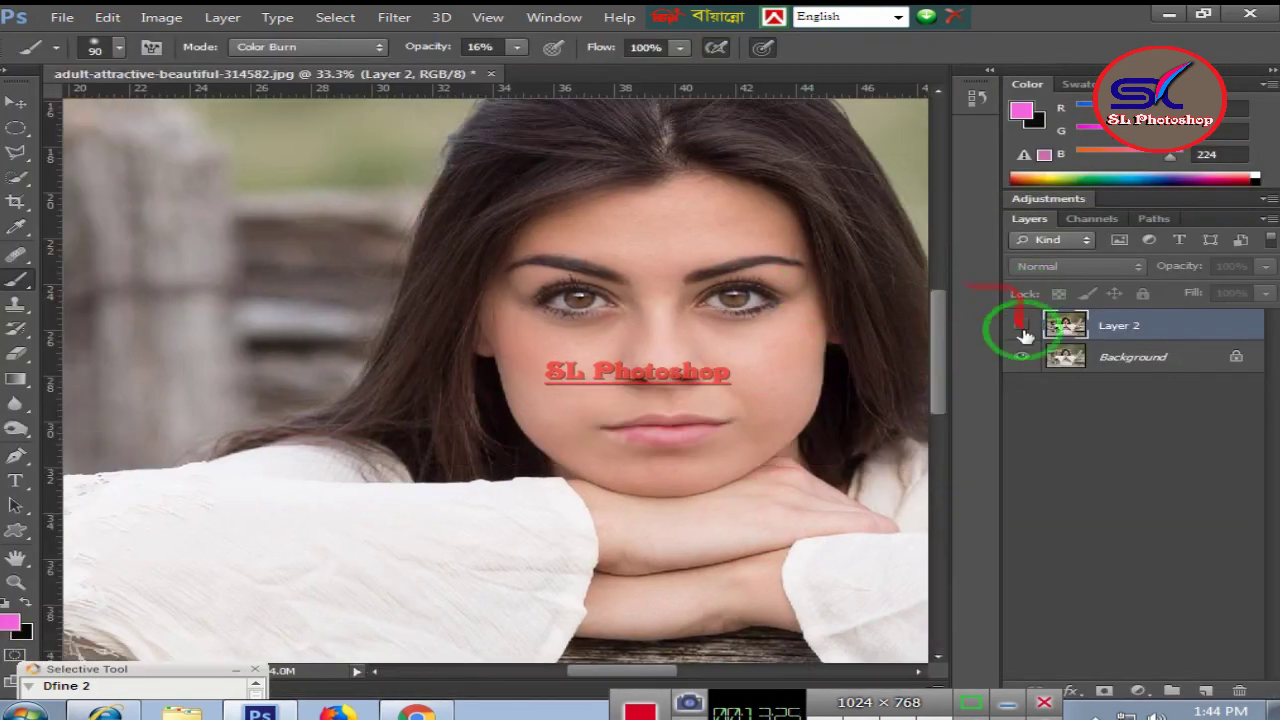
pyautogui.click(1020, 325)
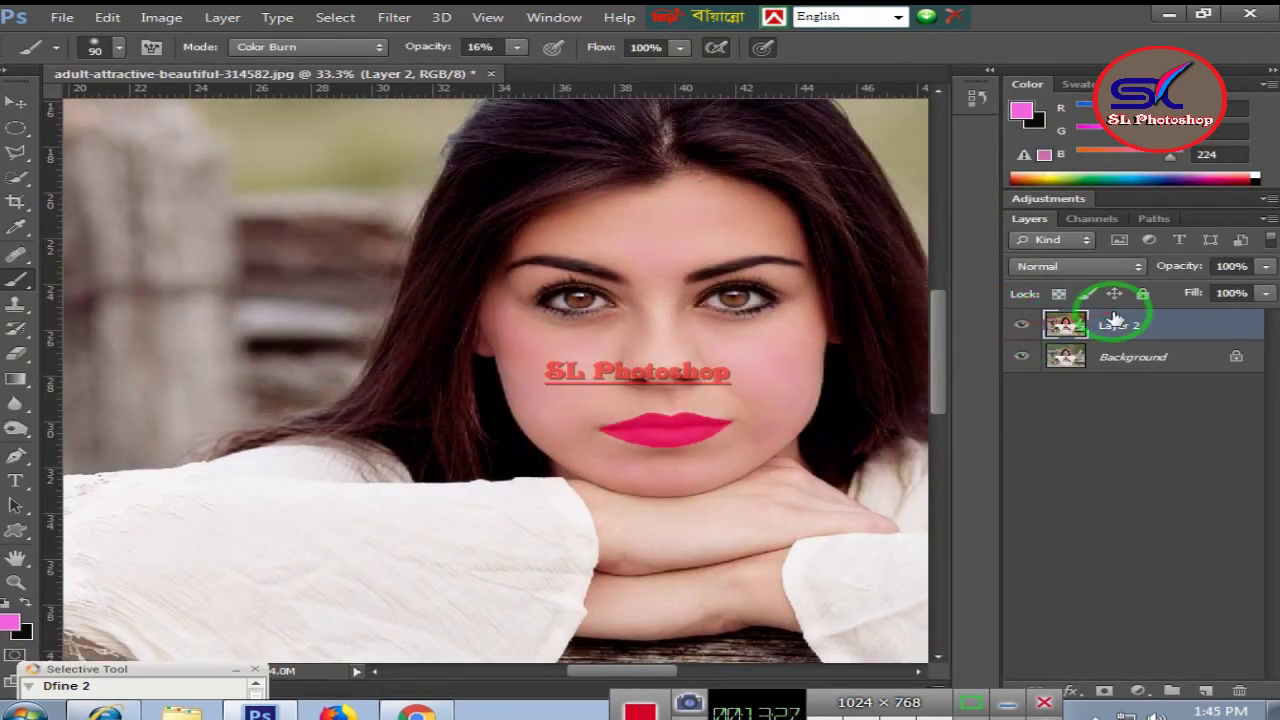
pyautogui.press('Tab')
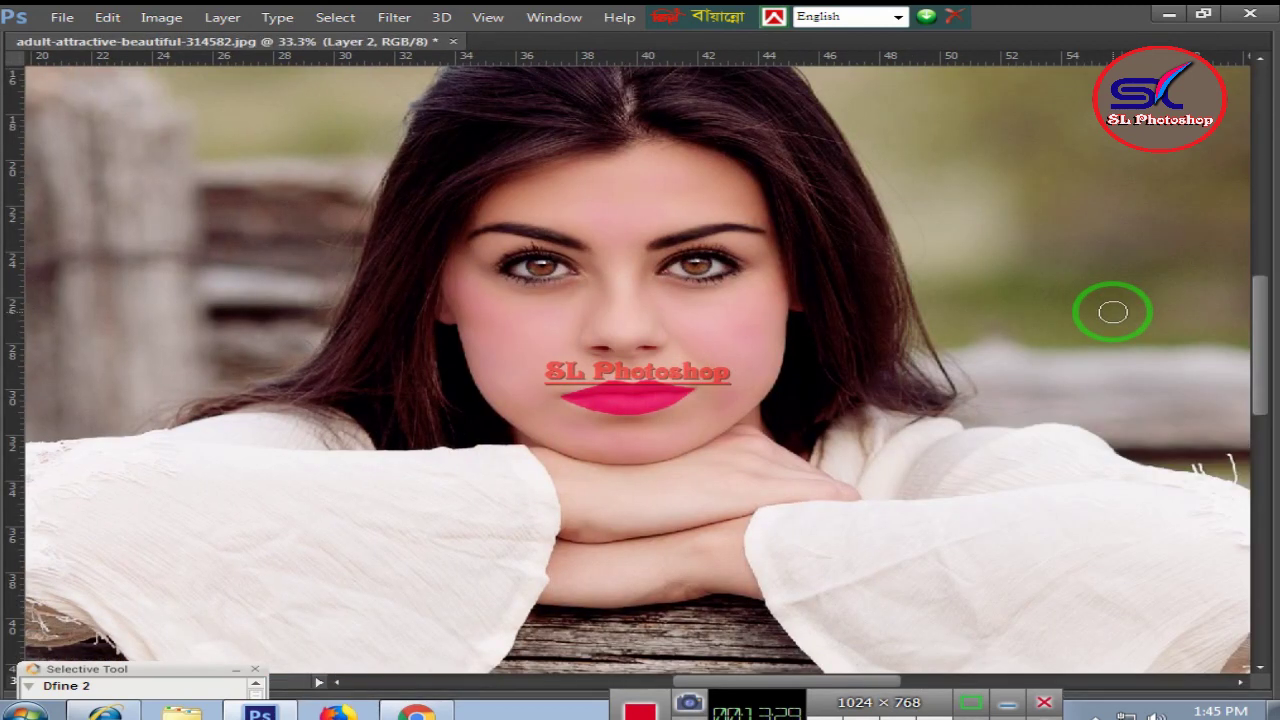